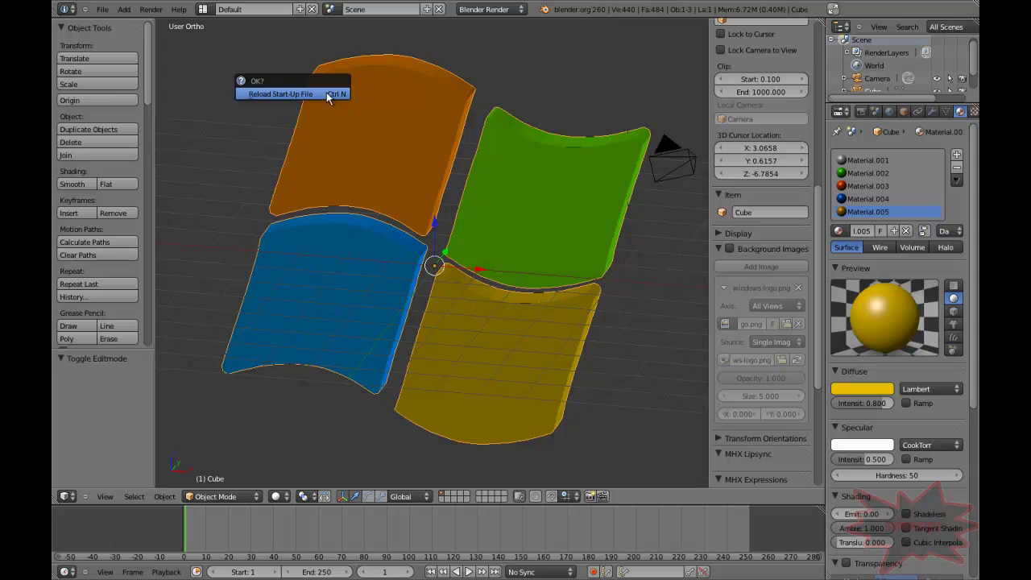
Reload the start-up scene, delete every cube vertex in Edit Mode, and switch to front orthographic view
click(328, 94)
scroll(493, 262, up, 4)
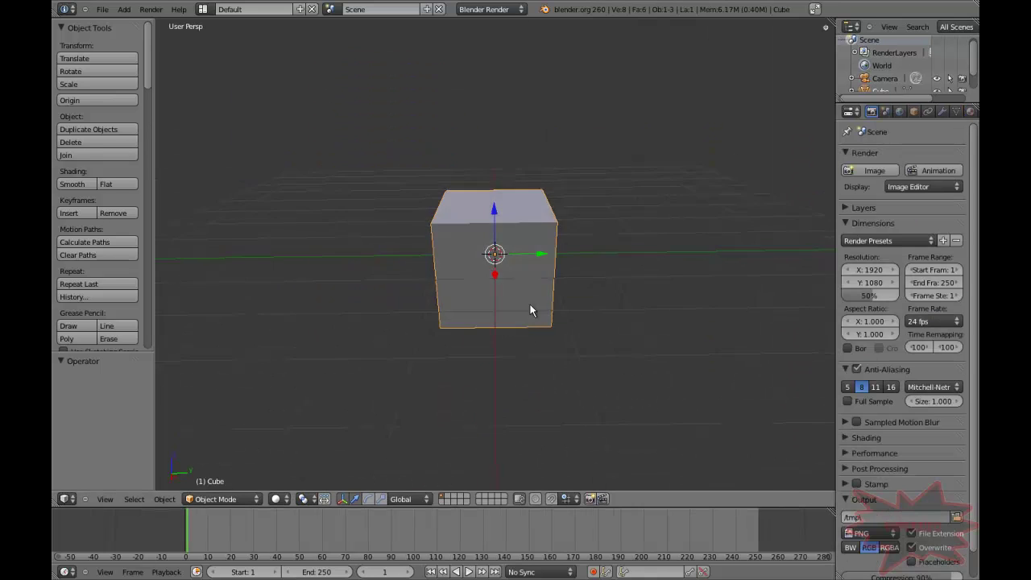
key(x)
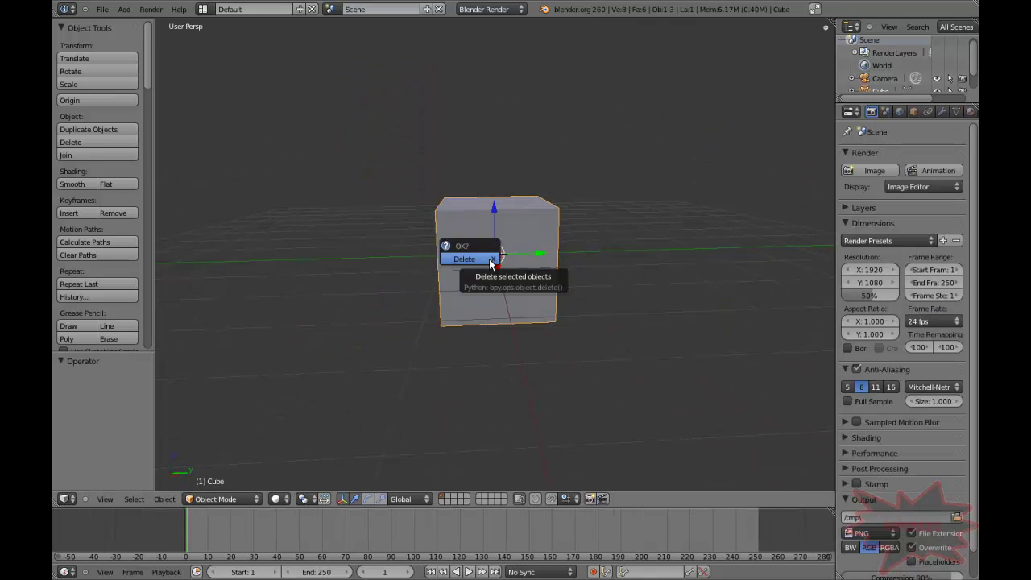
key(Tab)
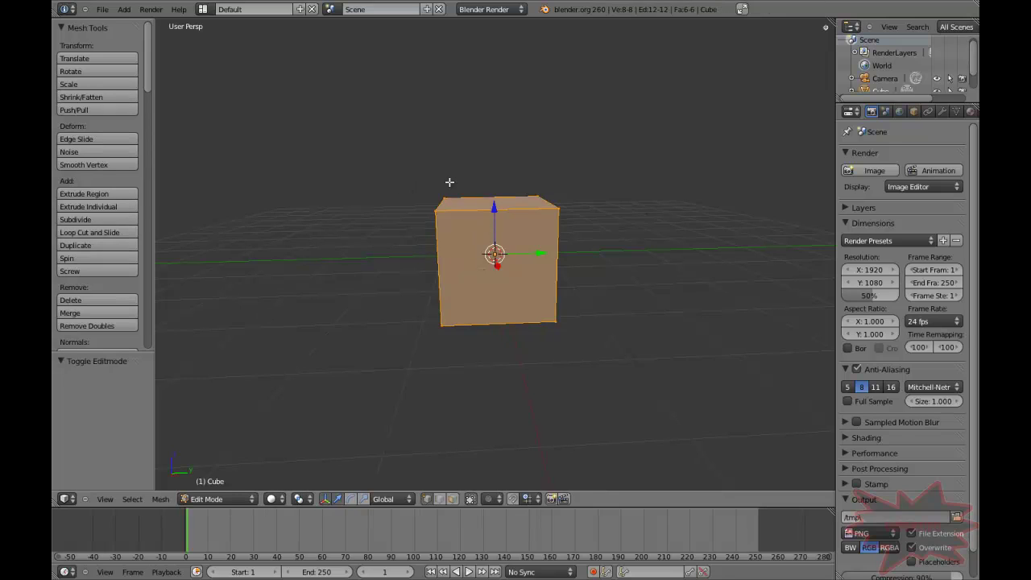
key(x)
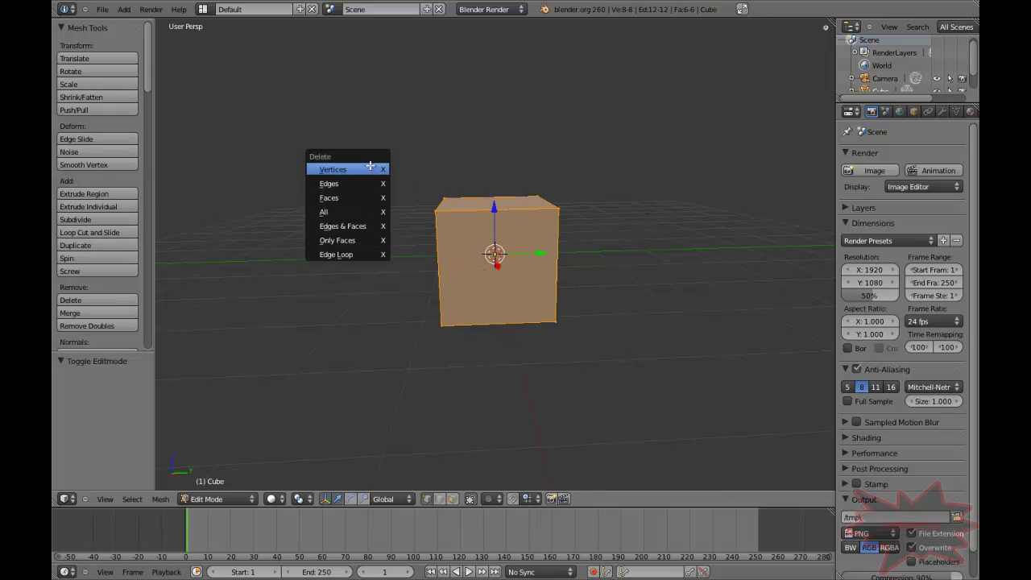
click(375, 169)
key(KP_1)
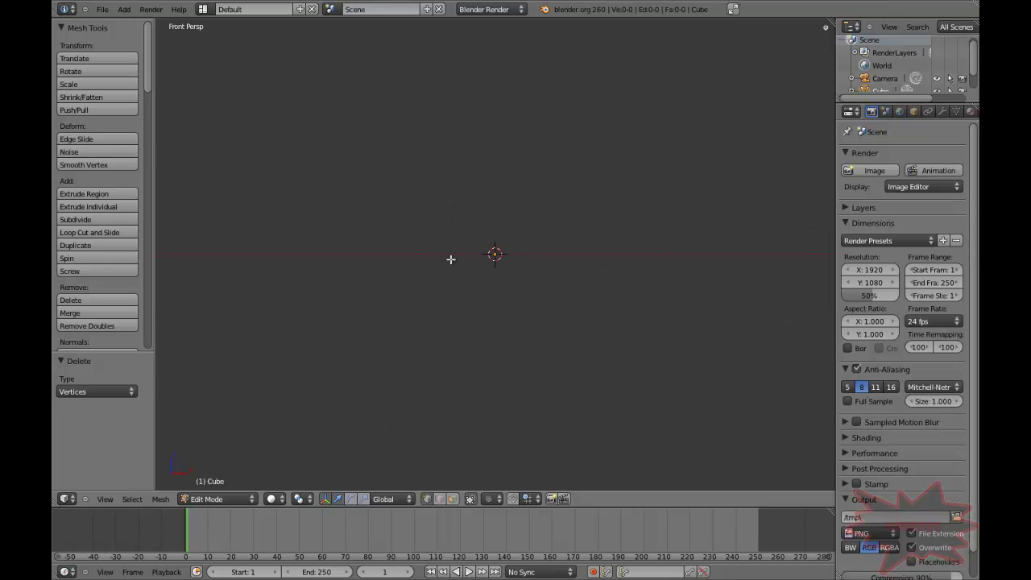
key(KP_5)
Add a background image slot in the sidebar and load windows-logo.png from the Desktop
key(n)
scroll(740, 342, down, 3)
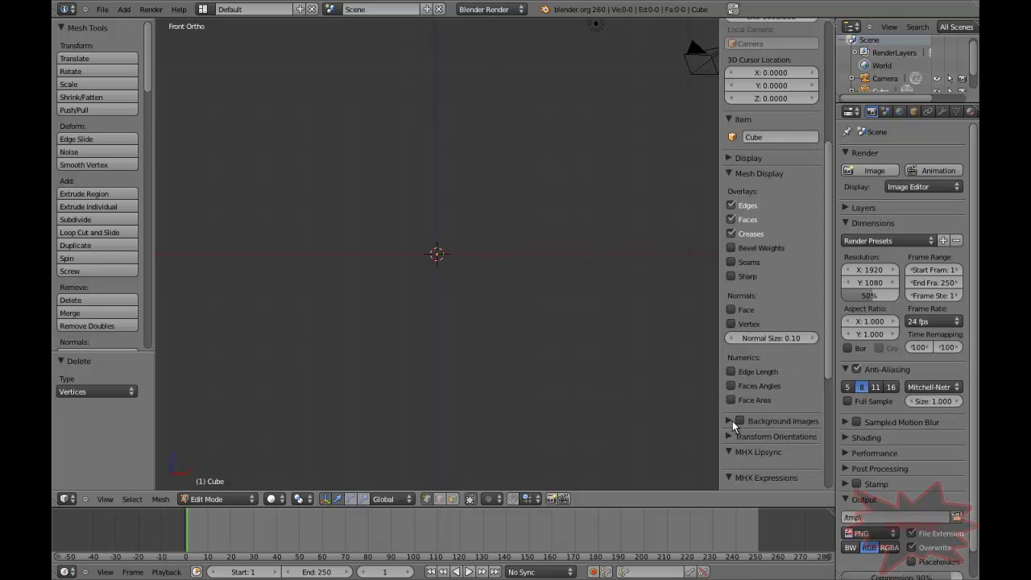
click(728, 420)
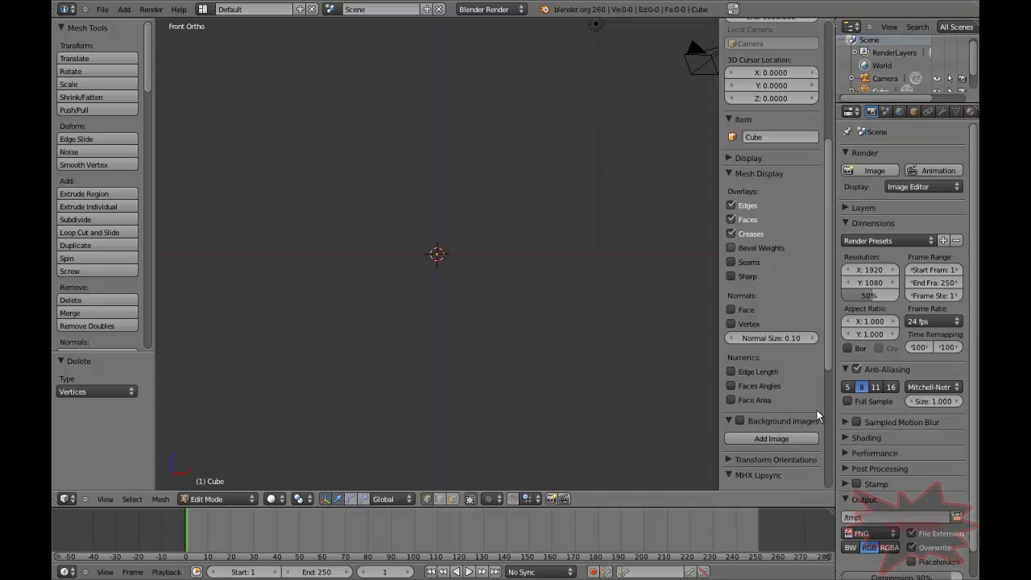
click(771, 439)
scroll(750, 459, down, 1)
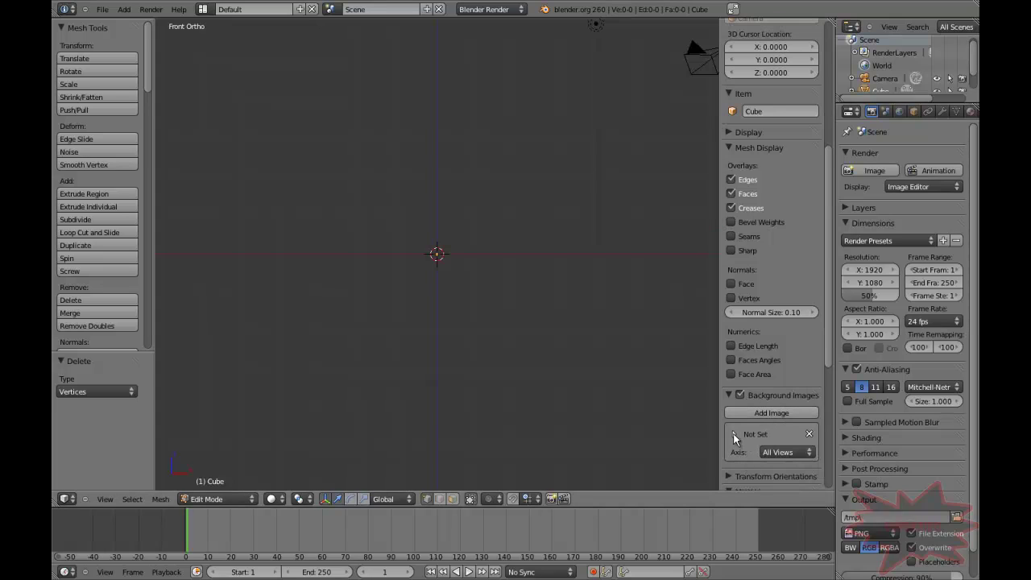
click(733, 436)
scroll(758, 459, down, 1)
click(764, 446)
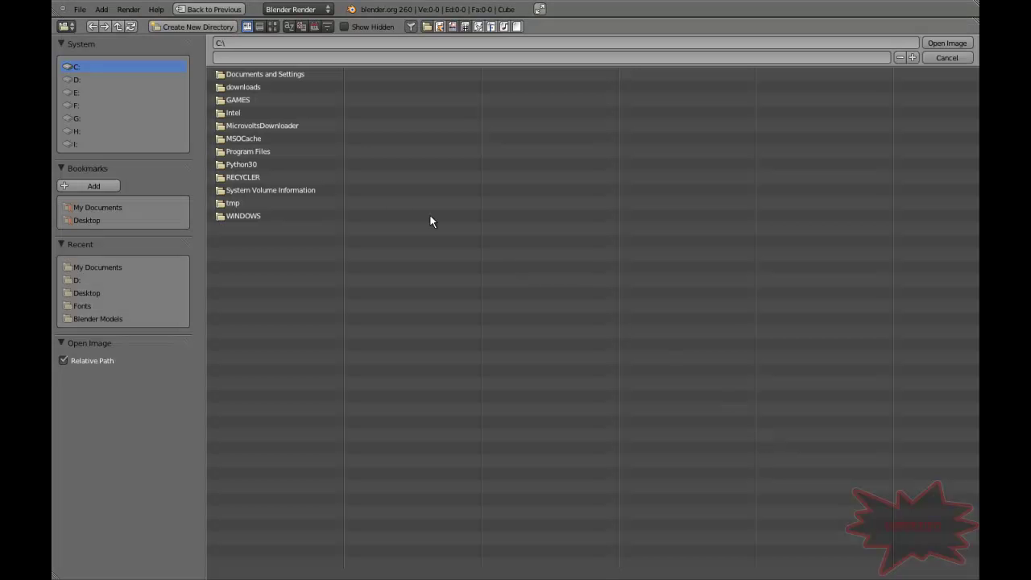
click(71, 221)
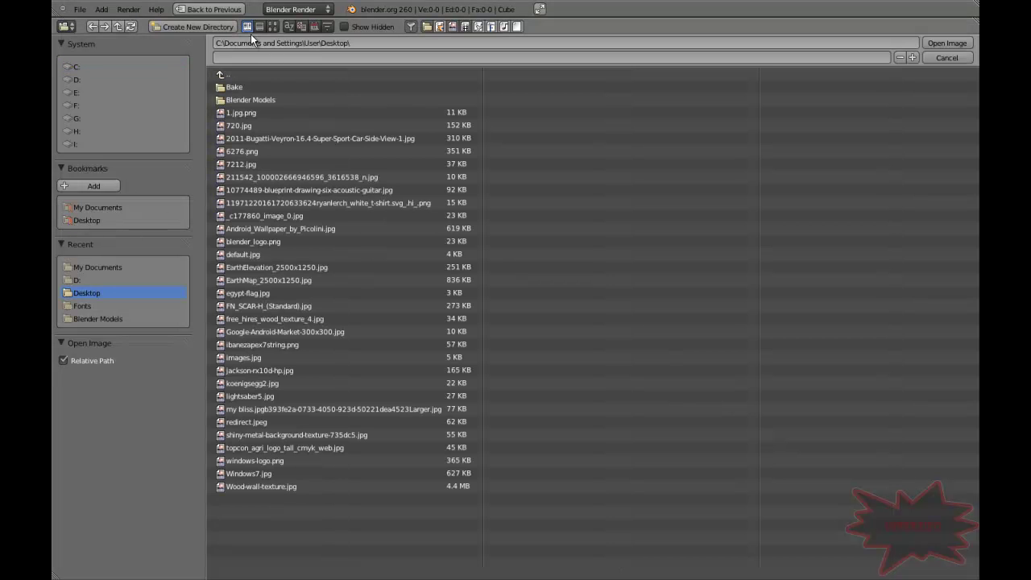
click(273, 26)
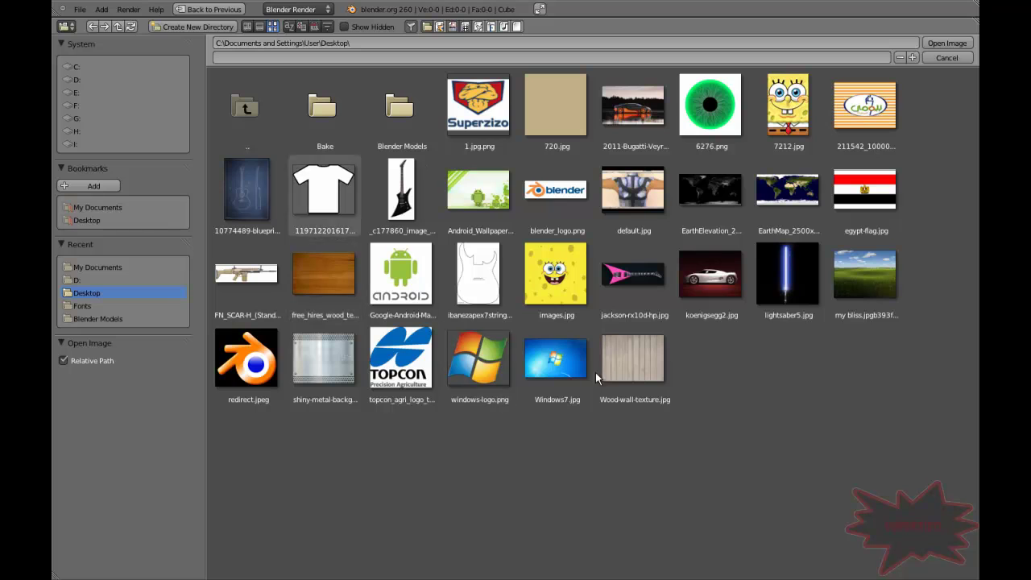
double_click(462, 372)
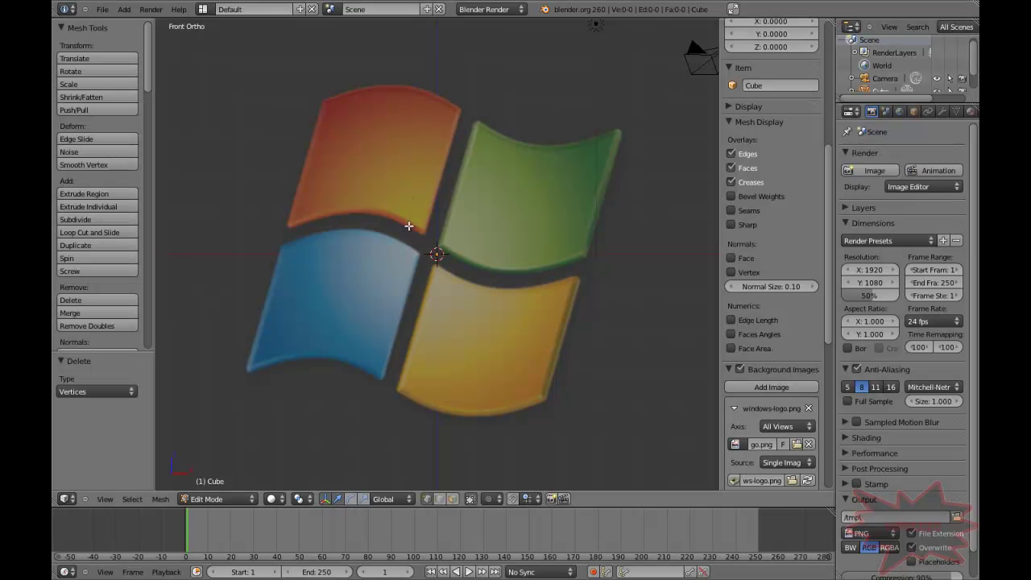
Raise the windows-logo.png background opacity from 0.500 to 0.712
scroll(794, 443, down, 3)
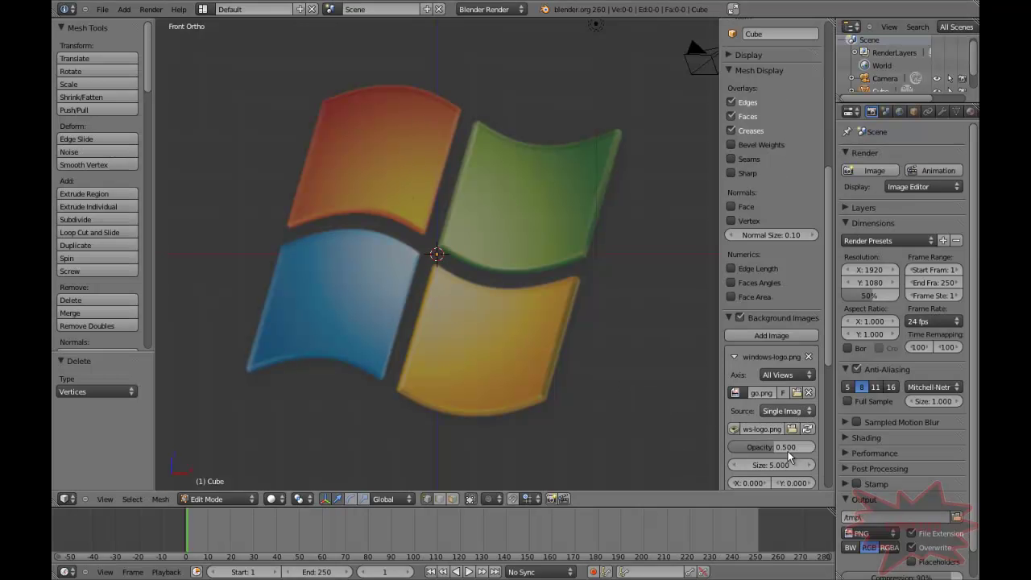
drag(779, 448, 797, 449)
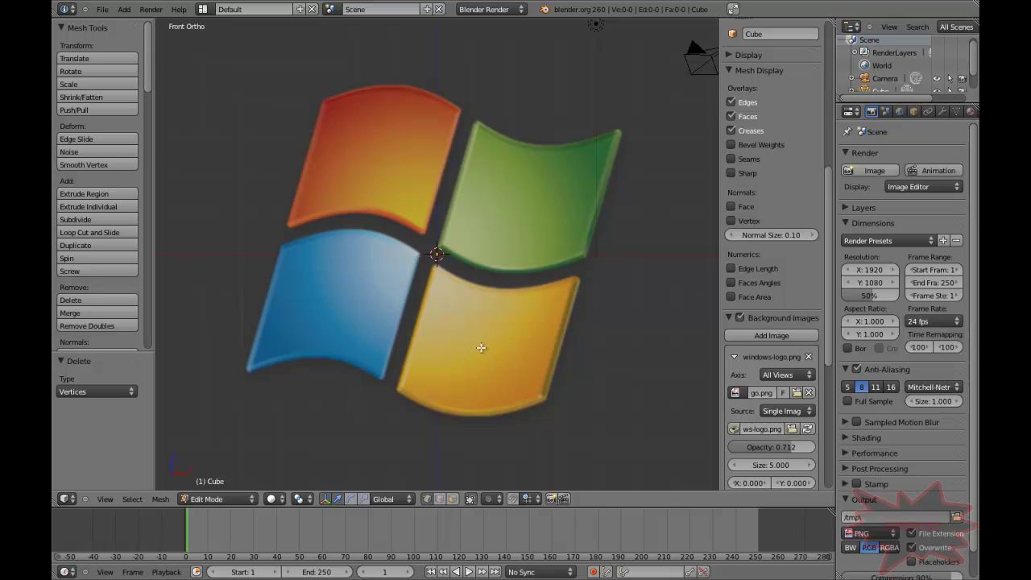
scroll(511, 317, up, 1)
shift+middle_drag(511, 317, 566, 271)
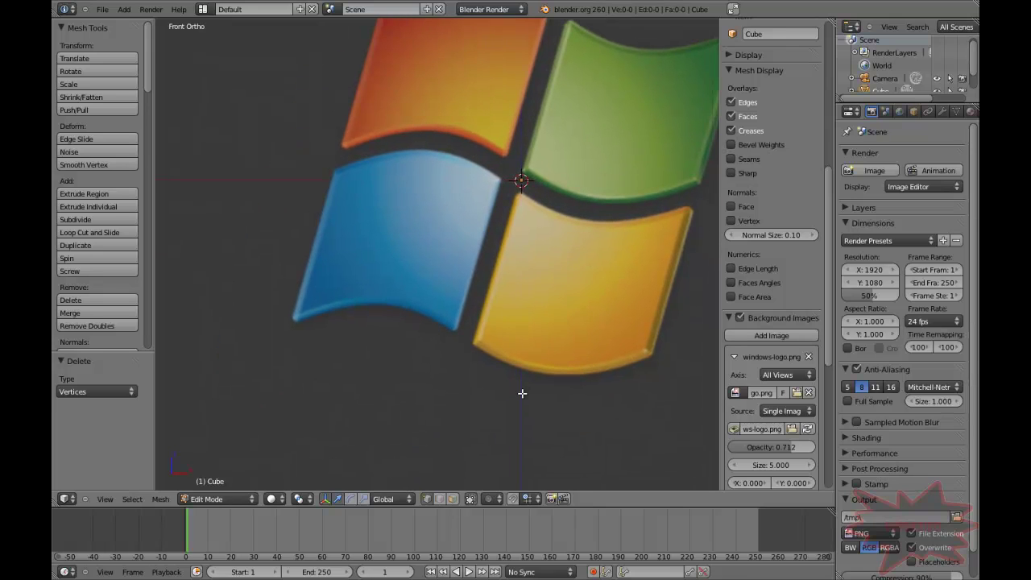
Zoom in on the blue pane and place the first vertex at its lower-right corner
scroll(520, 392, up, 2)
shift+middle_drag(520, 392, 532, 313)
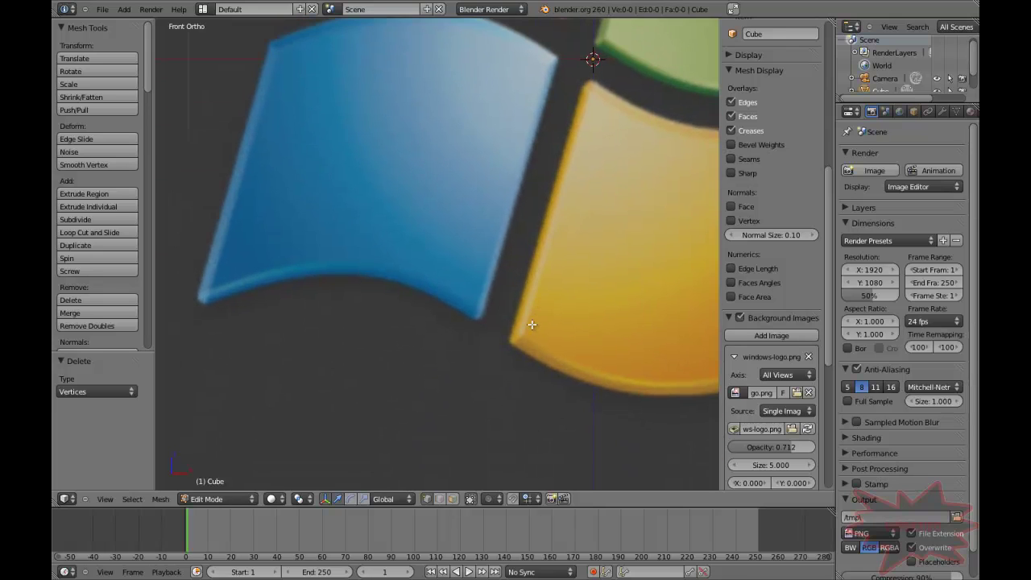
ctrl+click(460, 309)
Extrude vertices leftward along the blue pane's curved bottom edge, redoing one misplaced point
ctrl+click(437, 296)
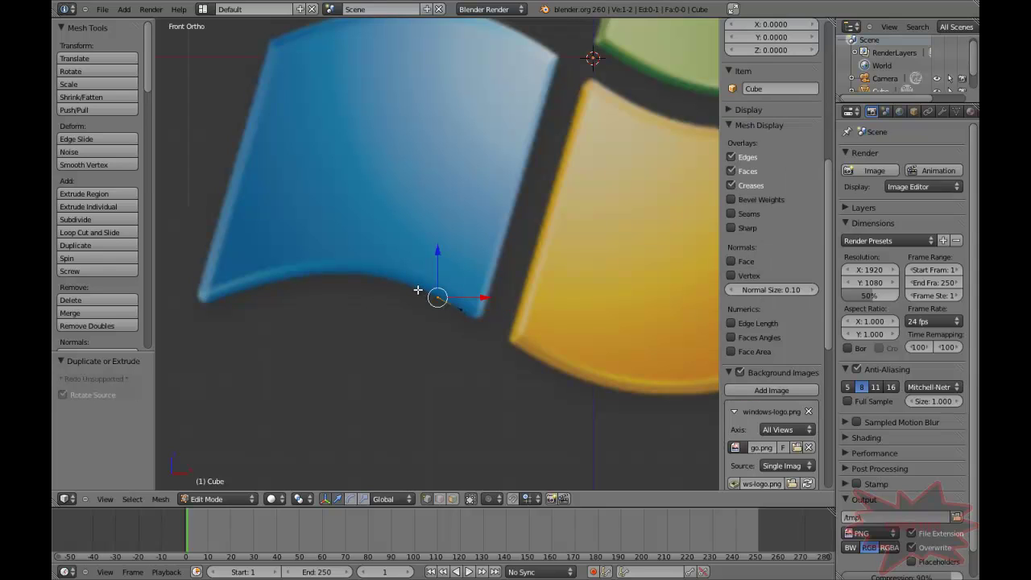
ctrl+click(418, 288)
ctrl+click(390, 282)
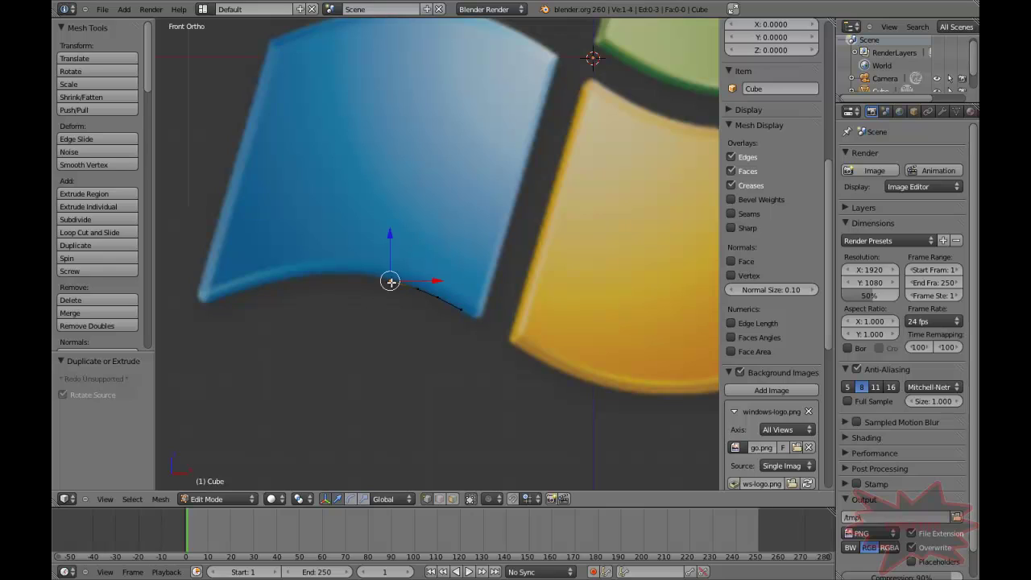
key(ctrl+z)
ctrl+click(392, 280)
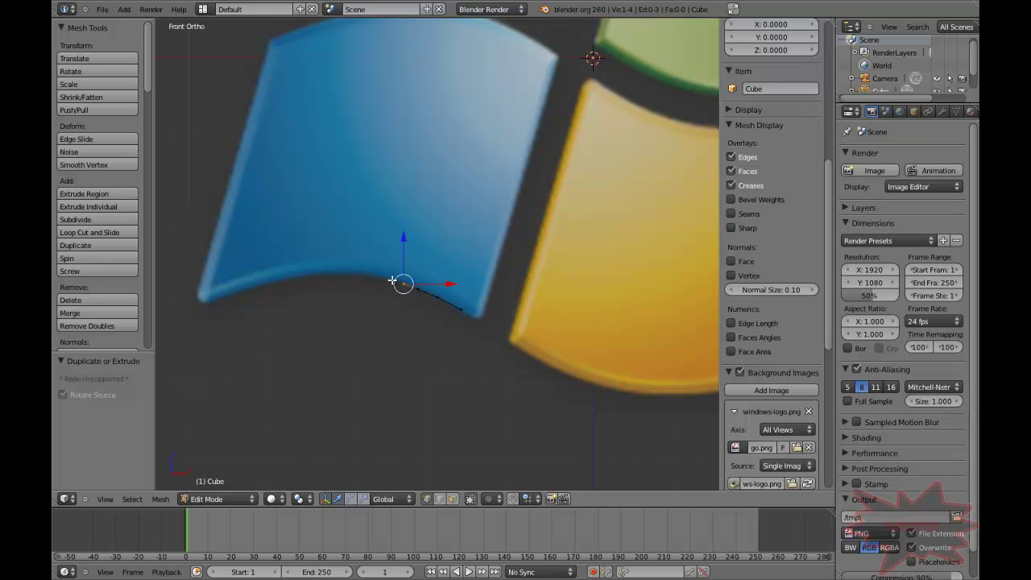
ctrl+click(372, 276)
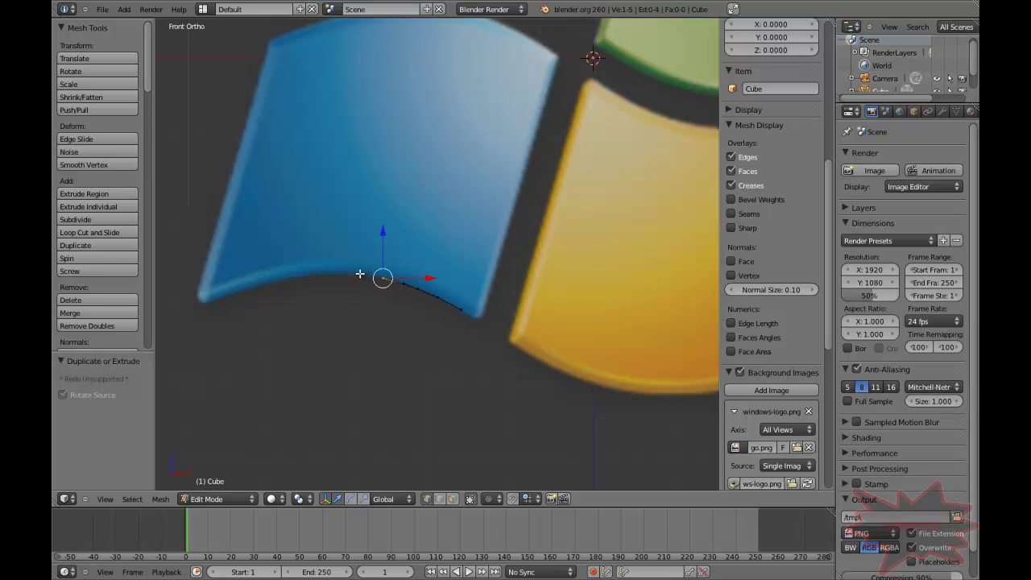
ctrl+click(360, 275)
key(g)
click(347, 274)
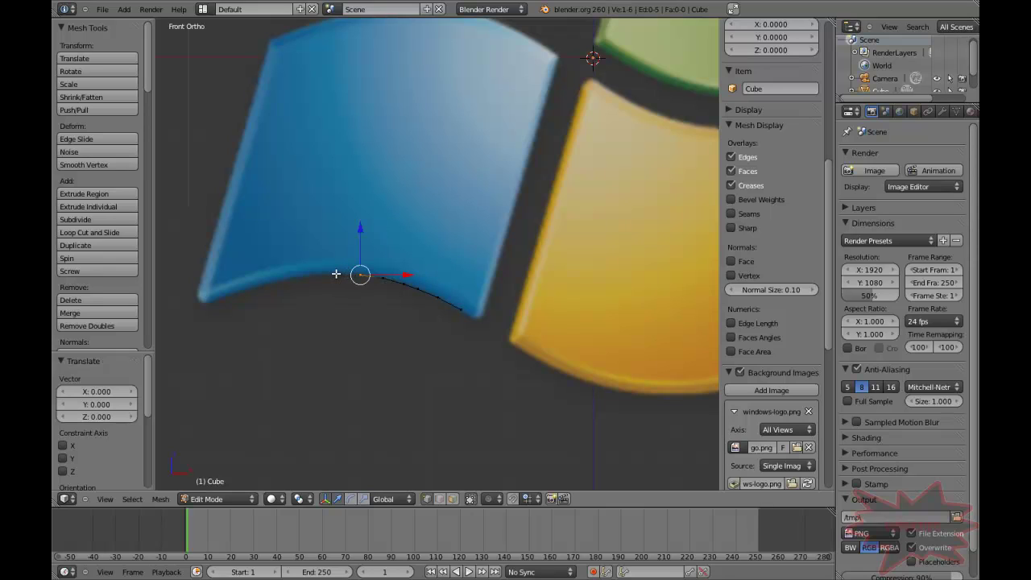
ctrl+click(335, 274)
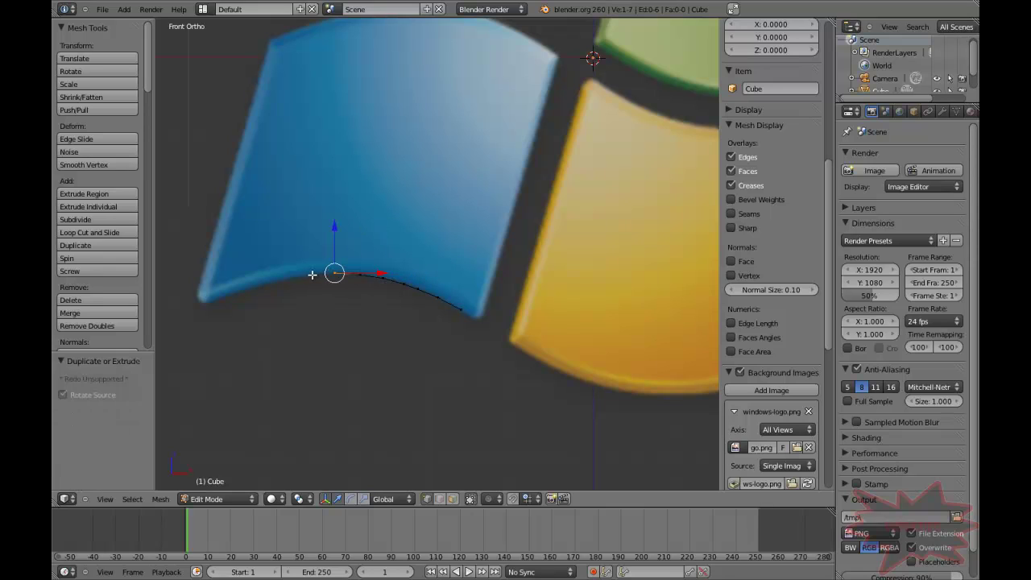
ctrl+click(310, 275)
ctrl+click(287, 279)
ctrl+click(269, 284)
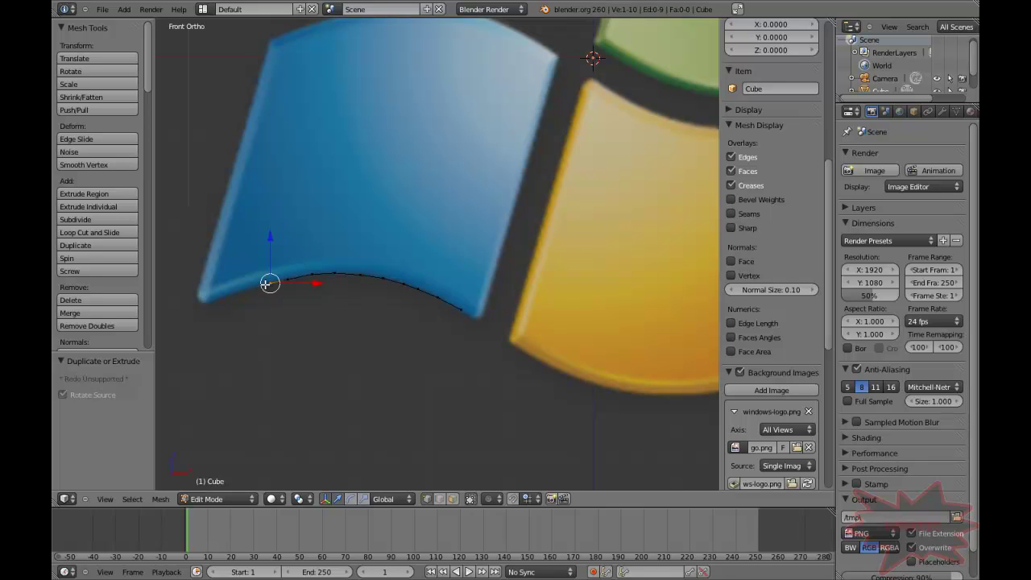
ctrl+click(254, 287)
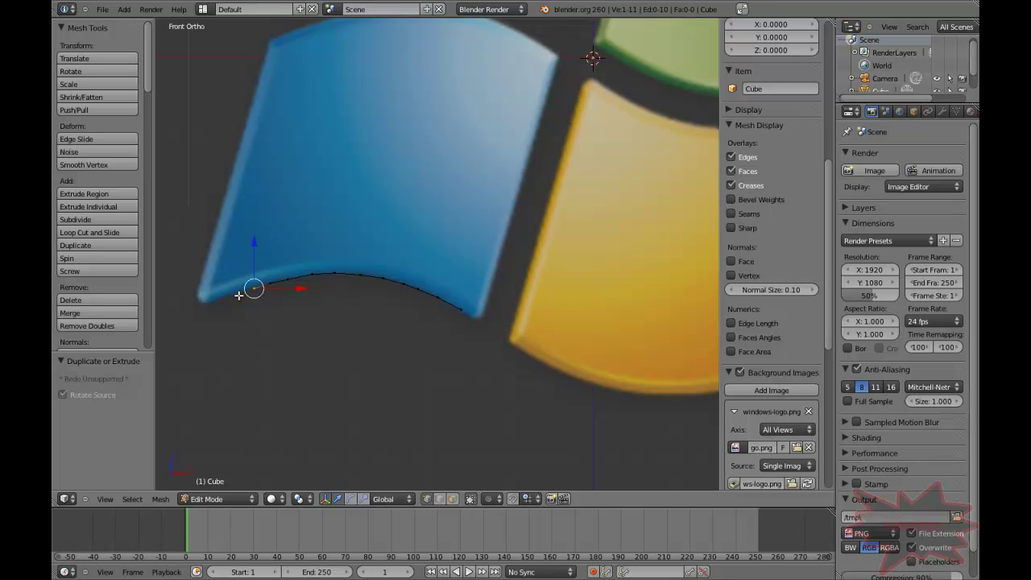
ctrl+click(236, 294)
Finish the bottom-edge chain at the lower-left corner, giving 15 vertices and 14 edges
key(g)
click(212, 307)
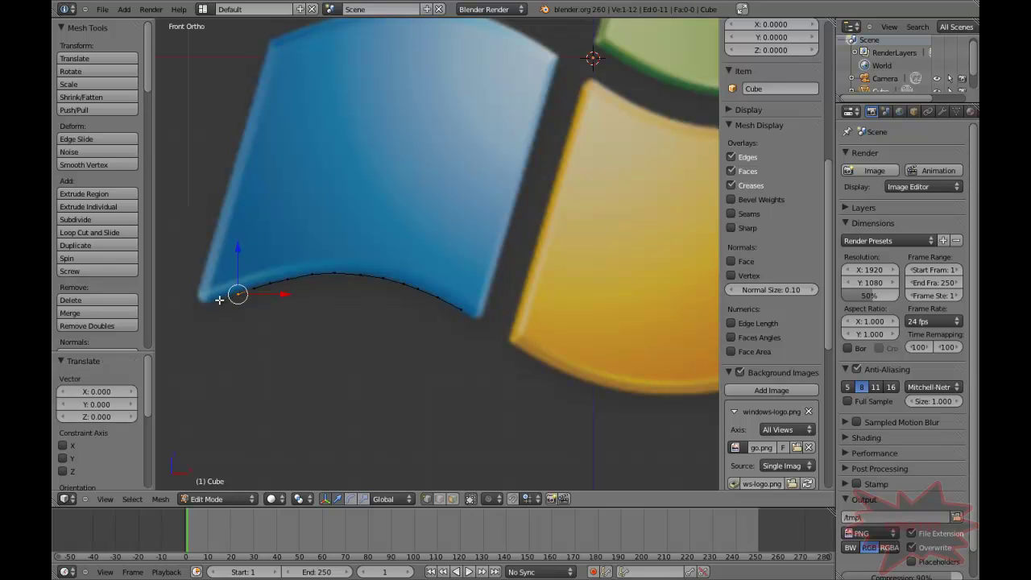
ctrl+click(220, 300)
scroll(370, 309, up, 1)
ctrl+scroll(367, 310, up, 2)
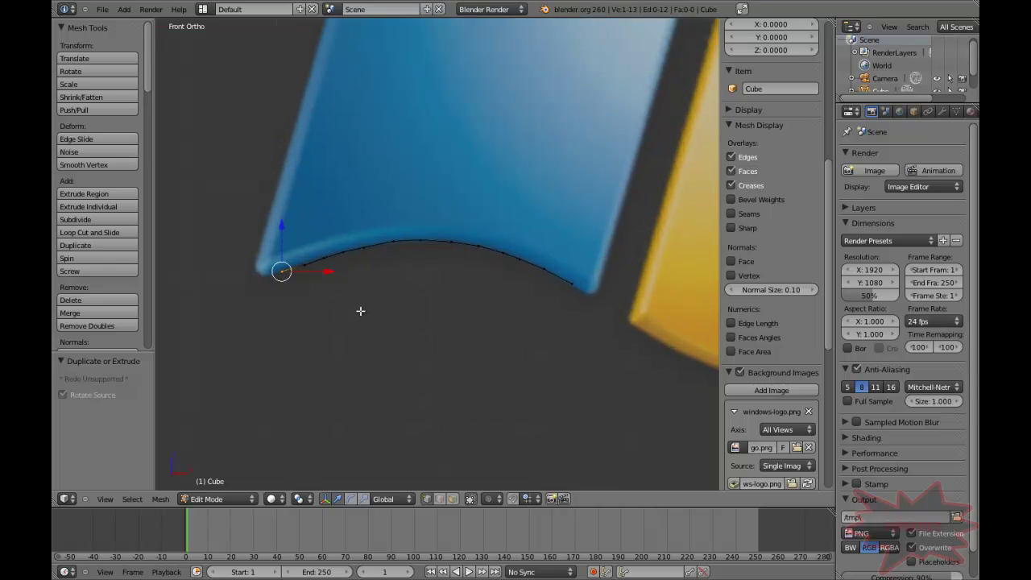
scroll(355, 310, up, 3)
ctrl+scroll(468, 310, up, 2)
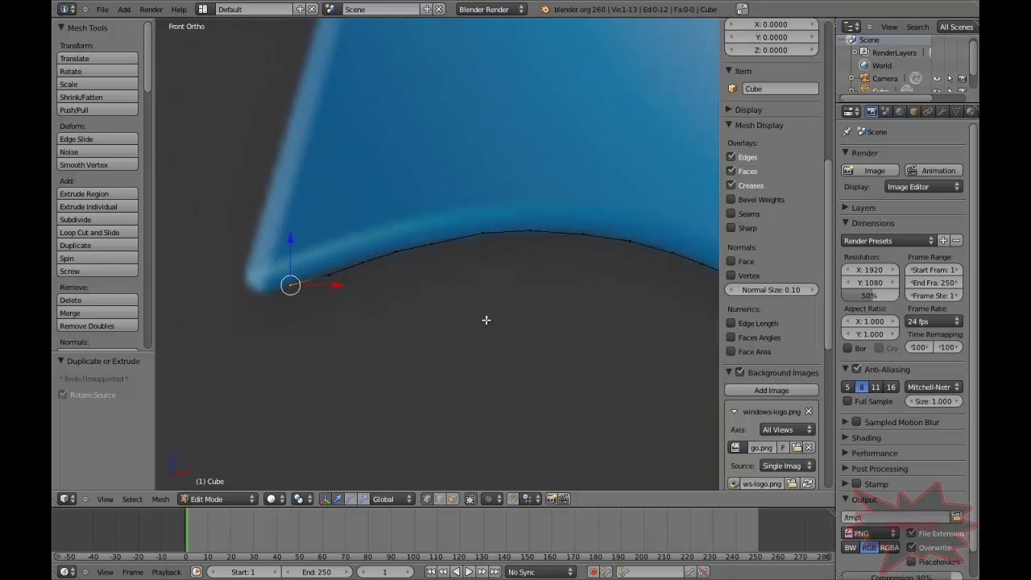
key(g)
right_click(272, 299)
ctrl+click(264, 293)
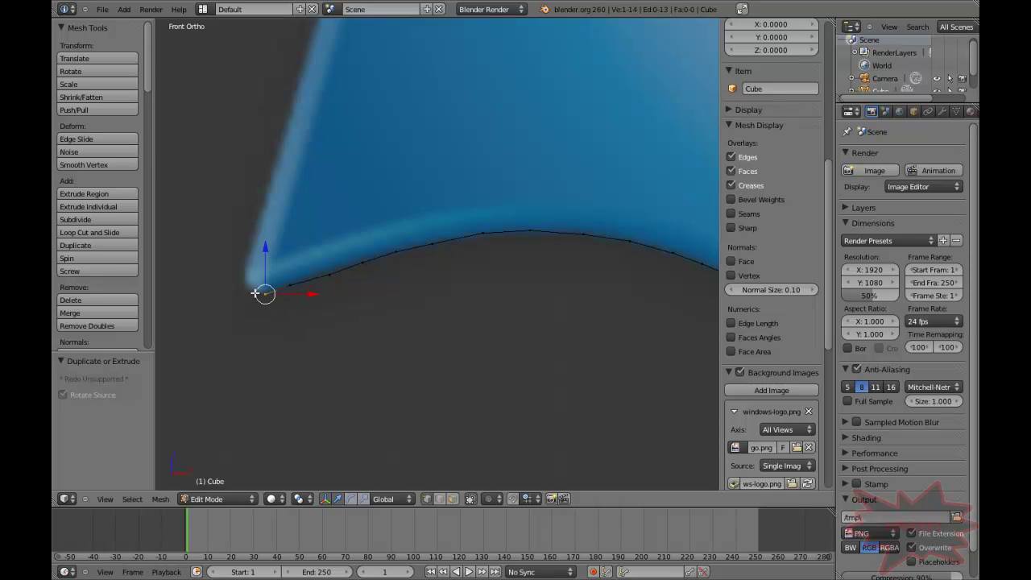
ctrl+click(249, 288)
Trace the outline around the blue pane's lower-left corner, undoing misplaced vertices
scroll(269, 285, up, 2)
shift+middle_drag(269, 285, 530, 328)
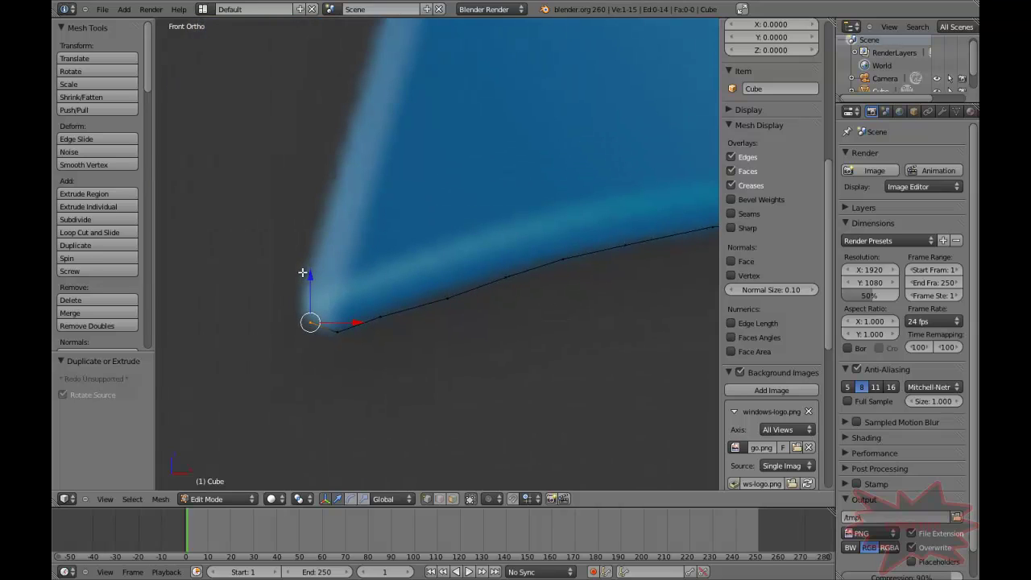
ctrl+click(303, 273)
key(ctrl+z)
key(ctrl+z)
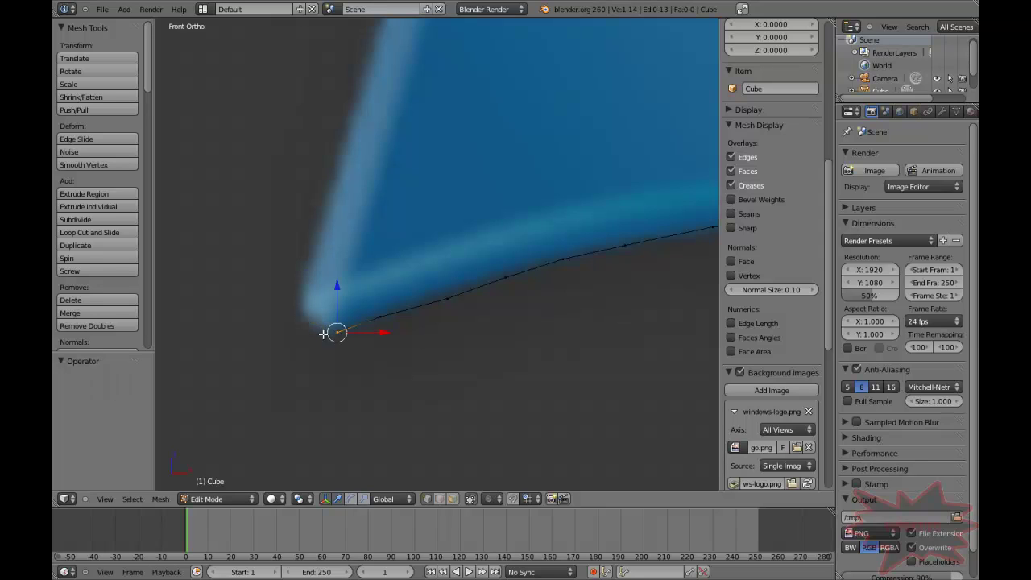
ctrl+click(315, 329)
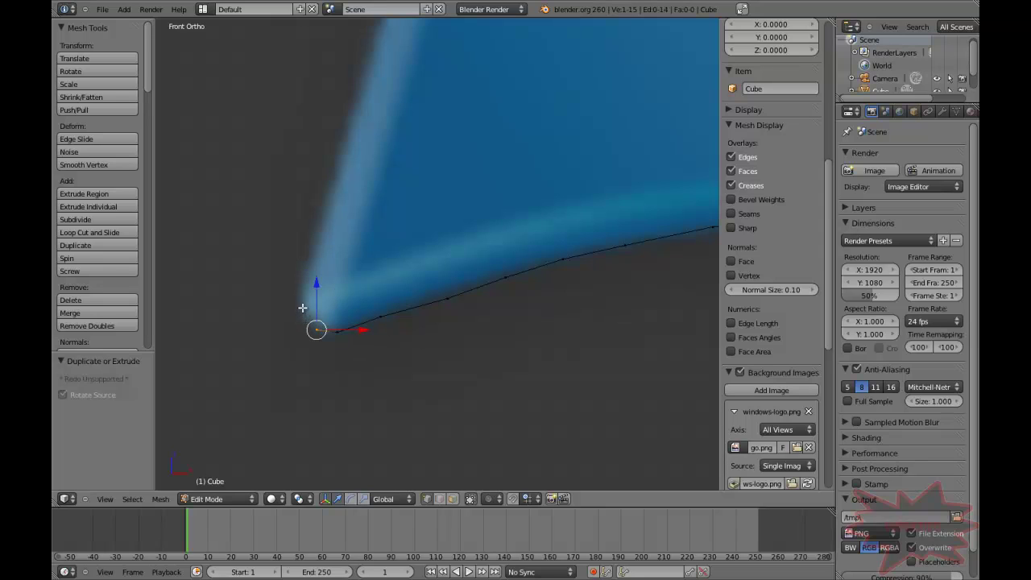
ctrl+click(302, 309)
ctrl+click(311, 264)
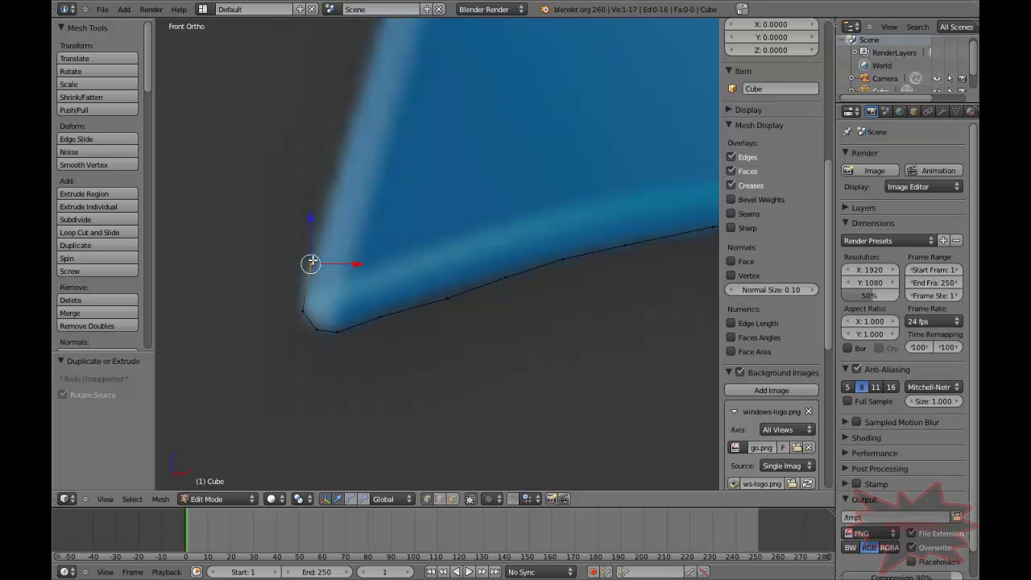
scroll(326, 229, down, 1)
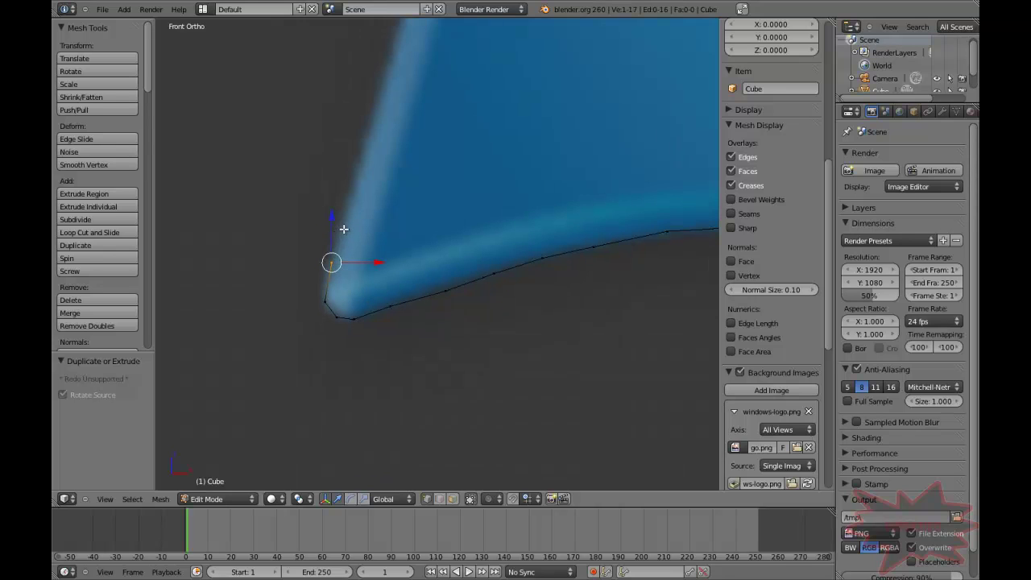
ctrl+click(344, 228)
key(ctrl+z)
key(ctrl+z)
scroll(331, 286, up, 2)
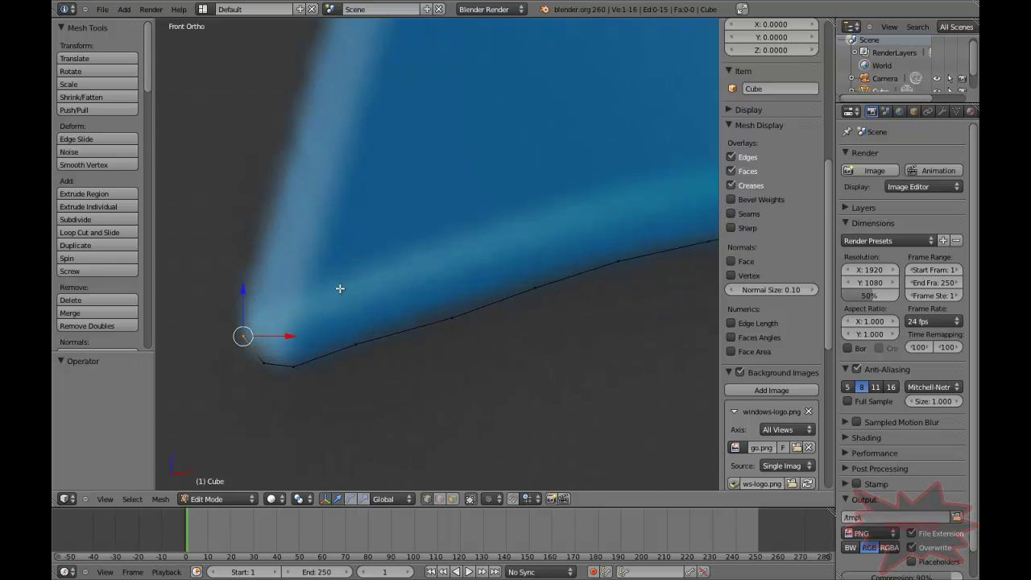
scroll(340, 288, up, 1)
ctrl+scroll(330, 344, up, 1)
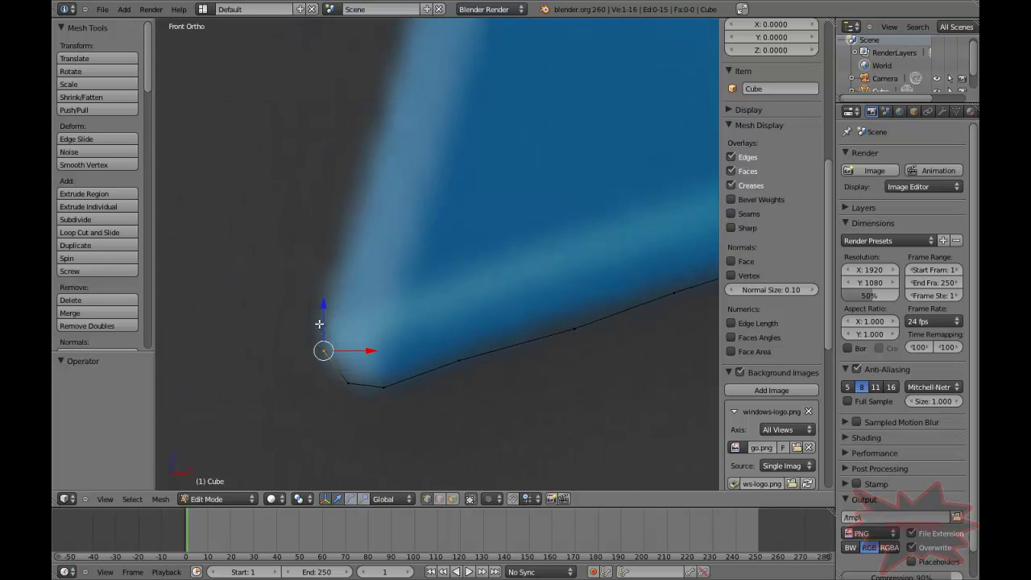
ctrl+click(329, 315)
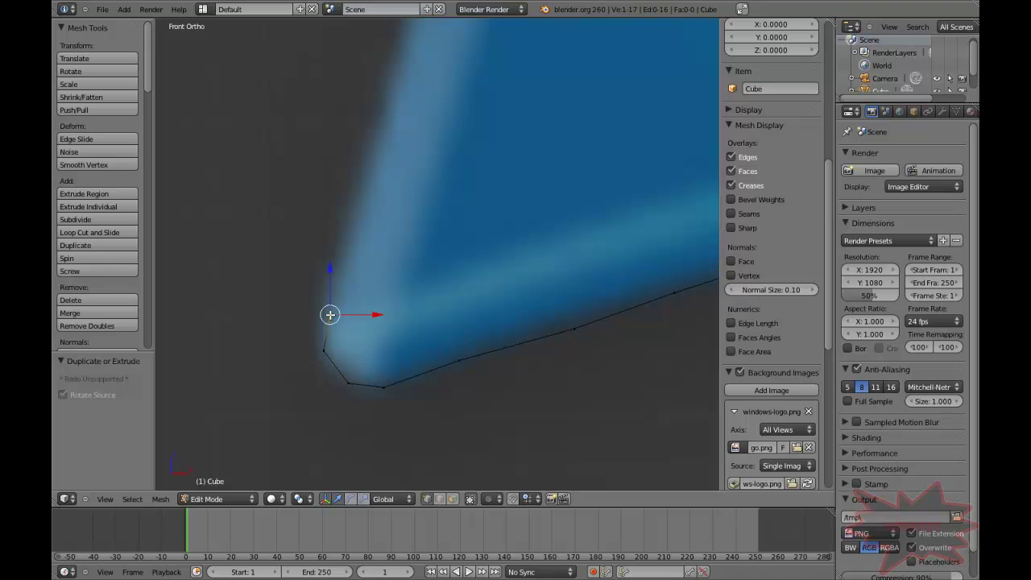
scroll(433, 279, down, 8)
Extrude vertices up the lower half of the pane's left edge
shift+middle_drag(444, 283, 421, 320)
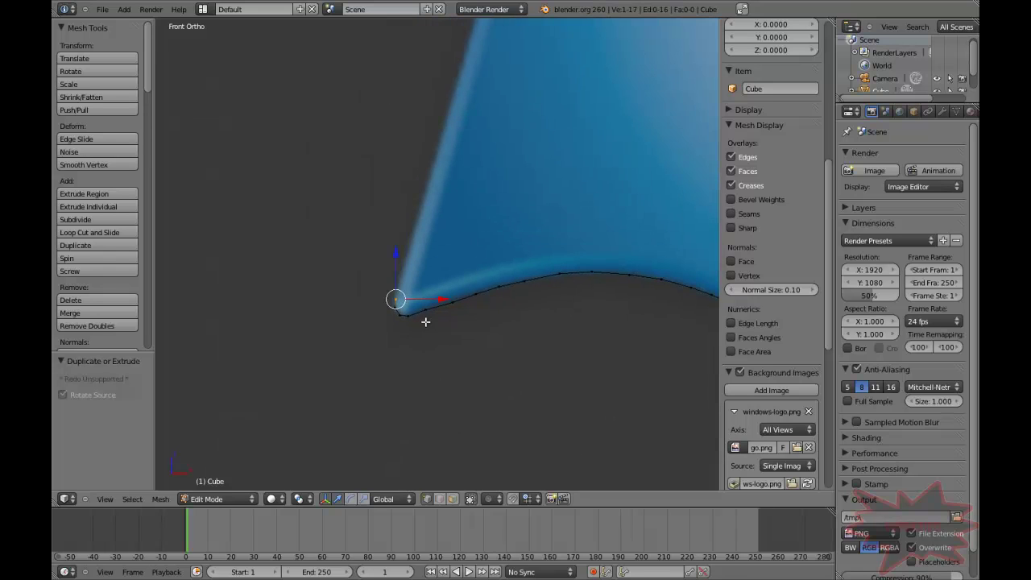
ctrl+click(399, 284)
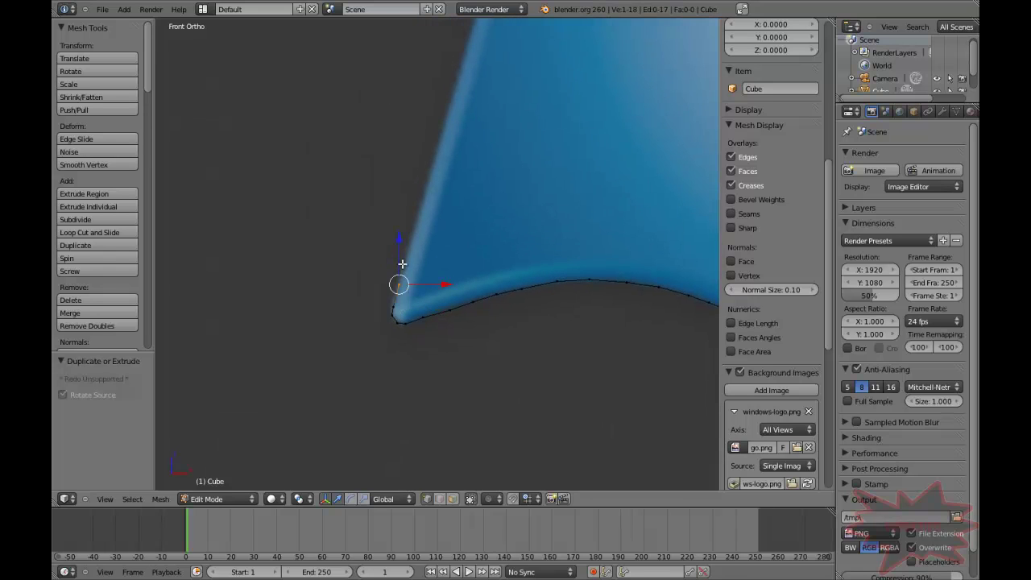
ctrl+click(405, 261)
click(409, 250)
click(410, 240)
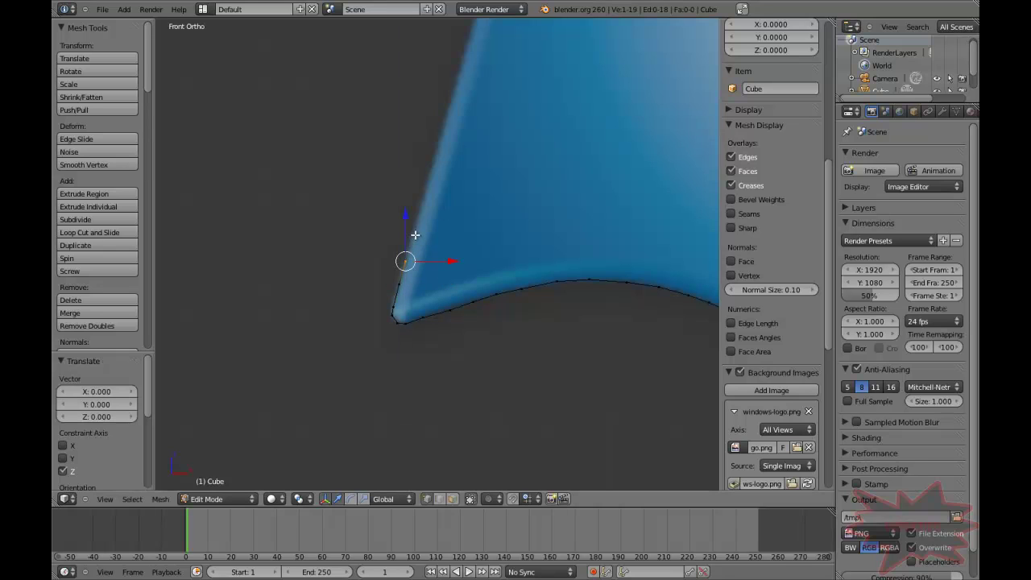
key(ctrl+z)
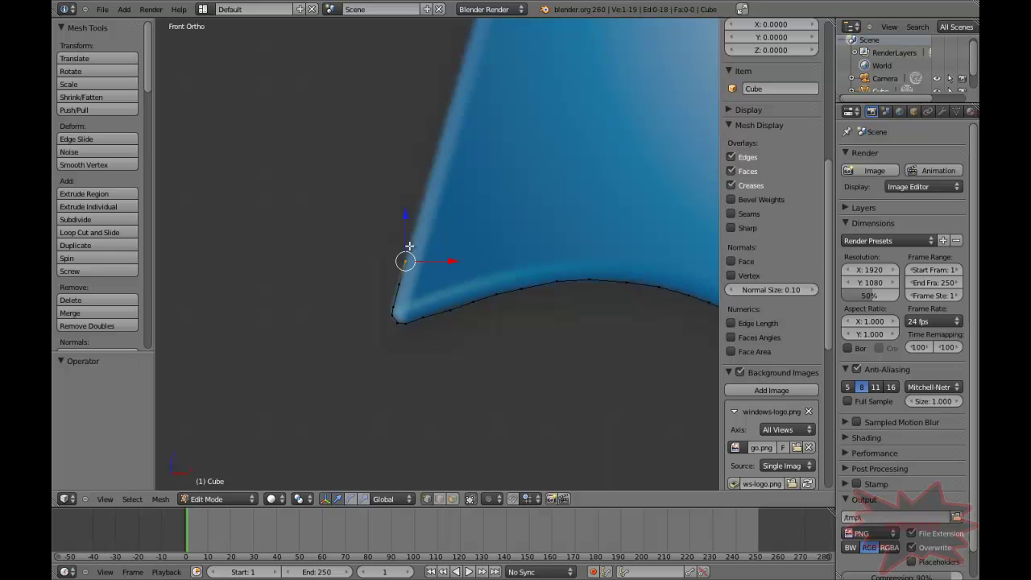
click(409, 246)
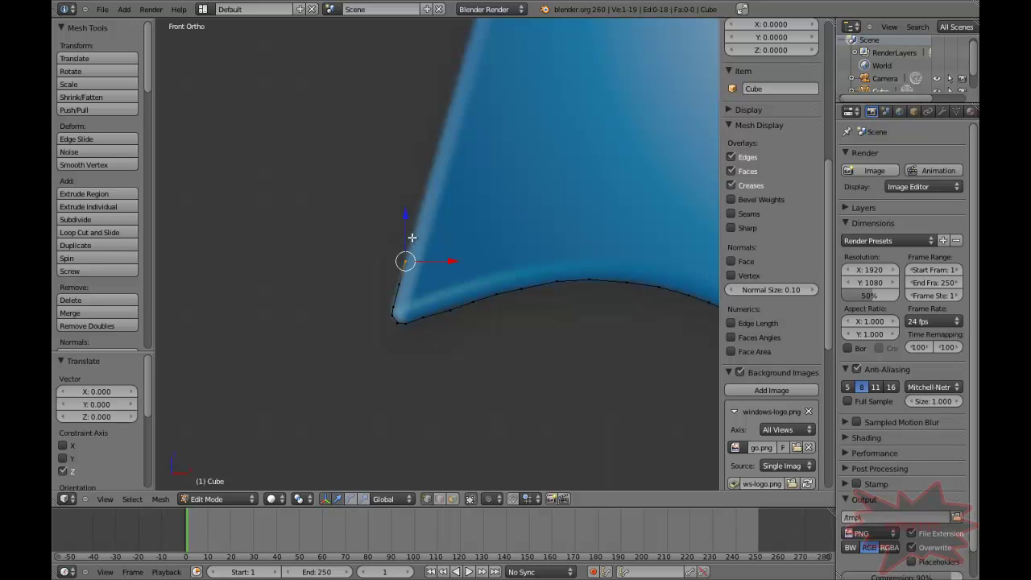
ctrl+click(412, 237)
ctrl+click(417, 222)
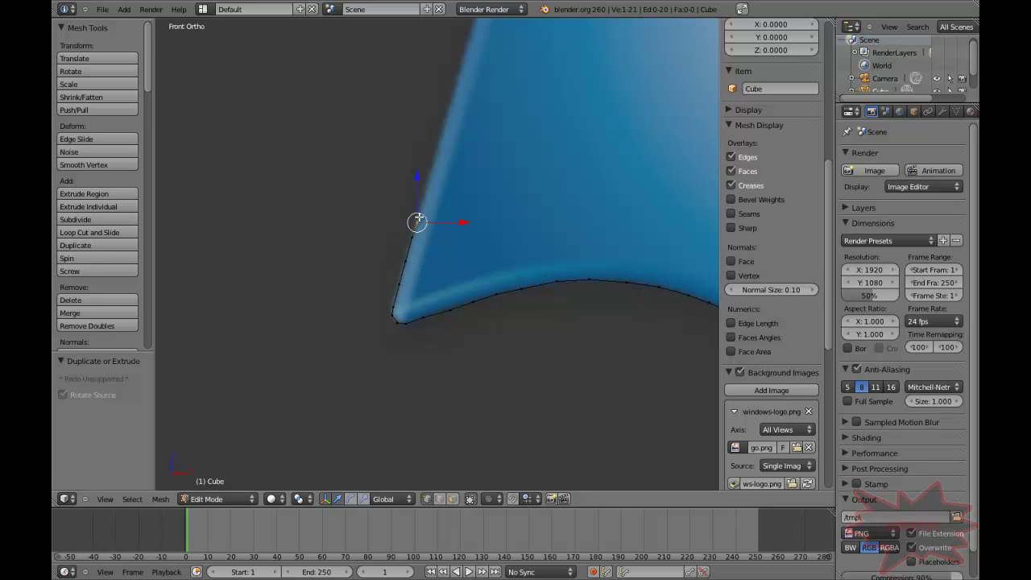
ctrl+click(424, 195)
click(428, 181)
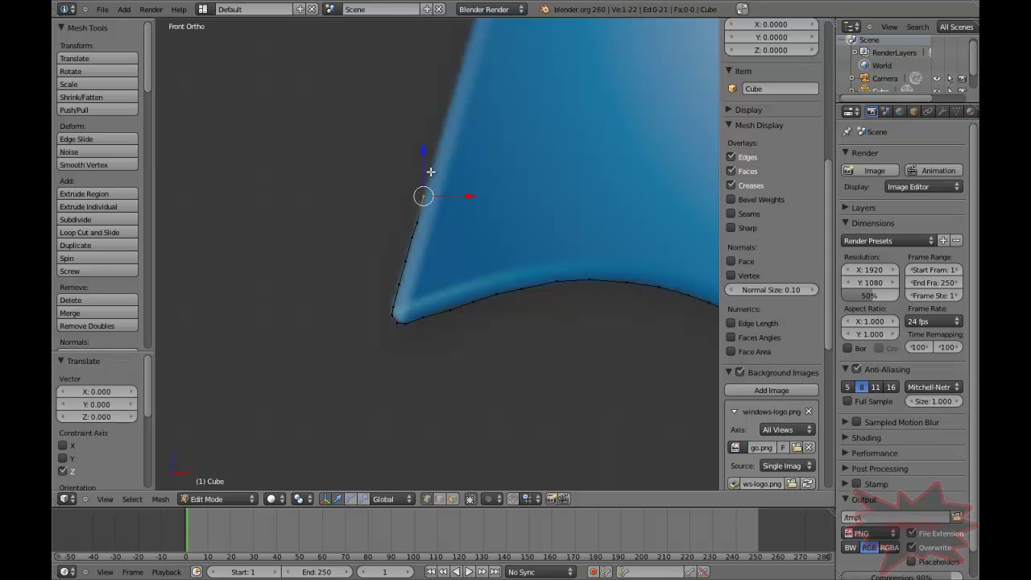
ctrl+click(431, 172)
scroll(478, 209, up, 2)
Continue up the left edge toward the upper-left corner, reaching 29 vertices and 28 edges
shift+middle_drag(428, 320, 397, 263)
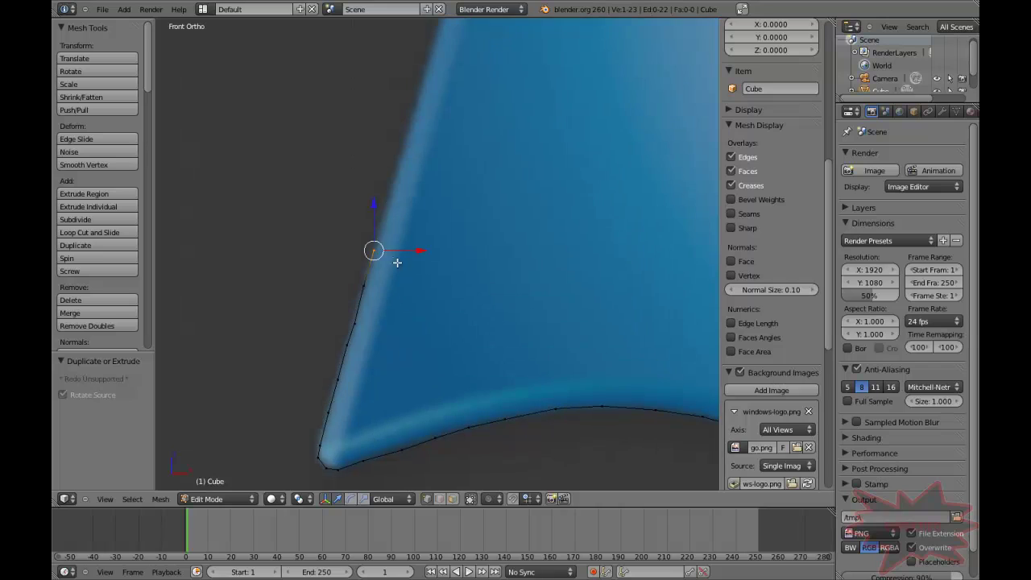
ctrl+click(382, 228)
ctrl+click(391, 195)
ctrl+click(399, 174)
click(402, 154)
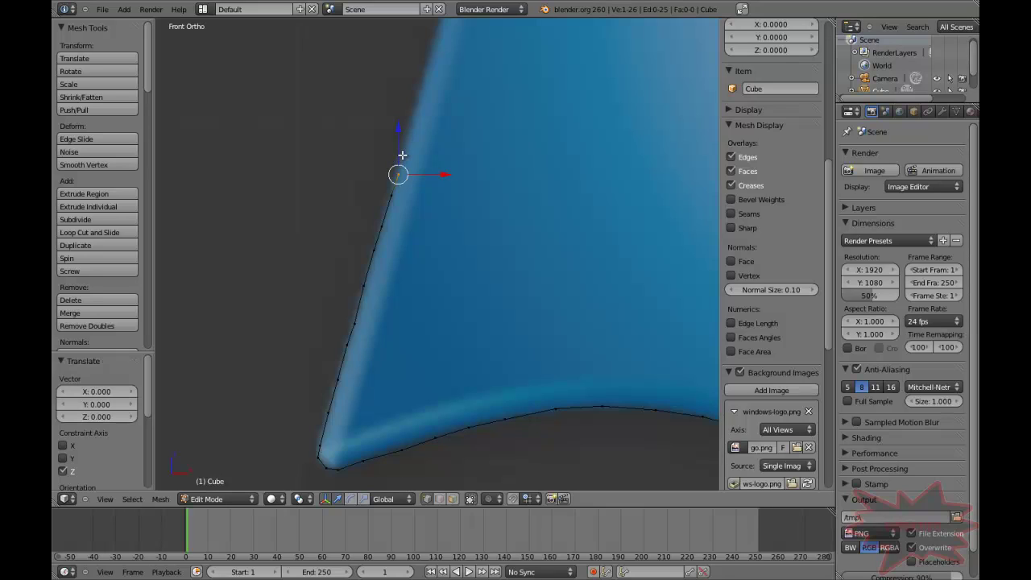
ctrl+click(403, 152)
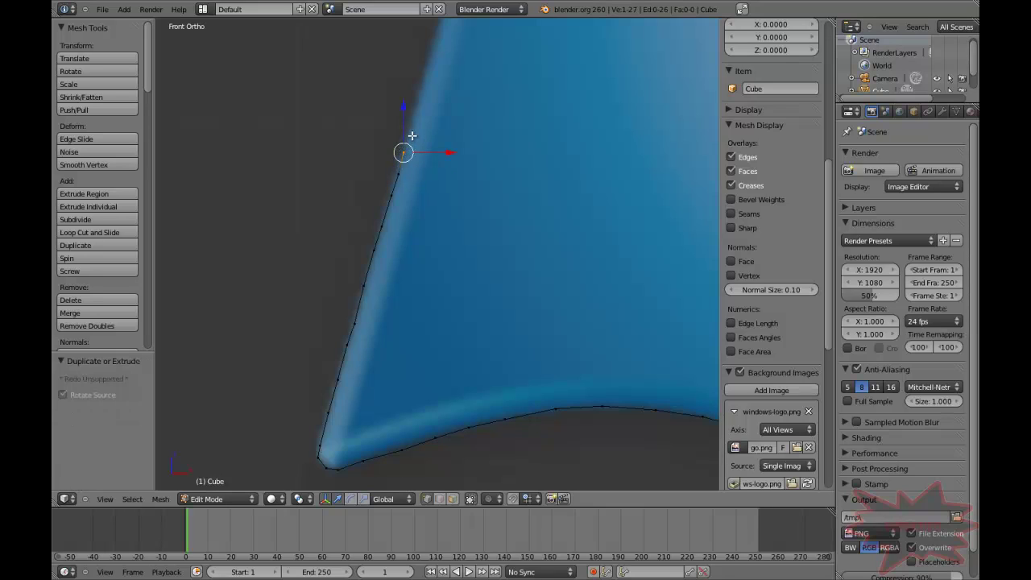
ctrl+click(411, 134)
key(ctrl+z)
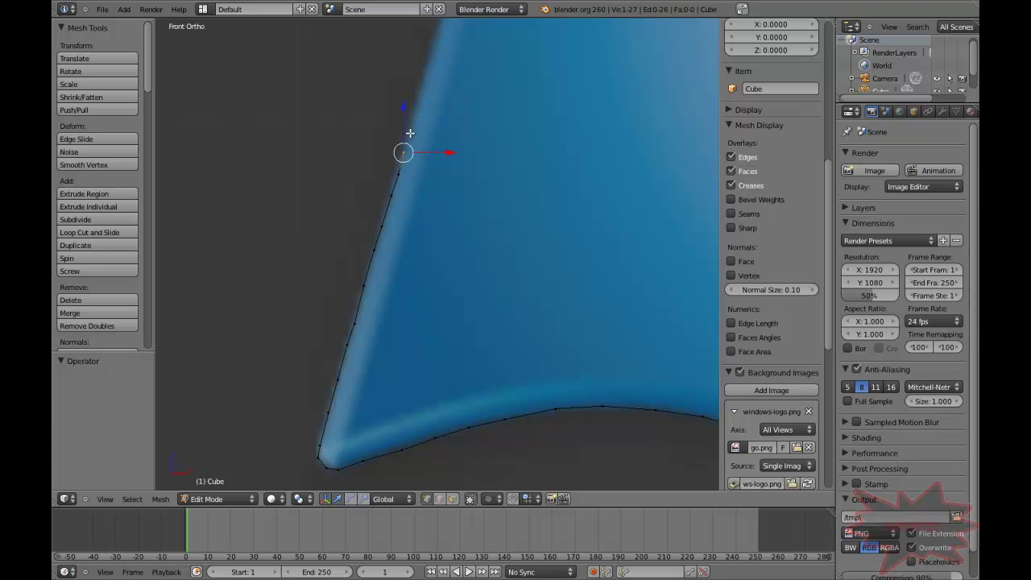
key(ctrl+z)
ctrl+click(404, 150)
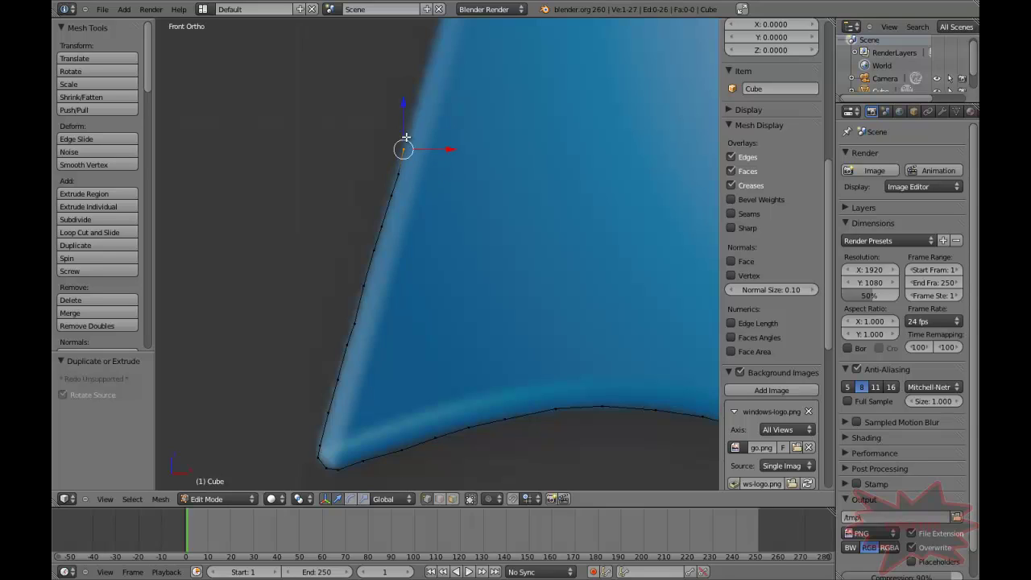
ctrl+click(412, 125)
ctrl+click(421, 90)
Finish the left edge with vertices up to the blue pane's top-left corner
shift+scroll(483, 234, up, 5)
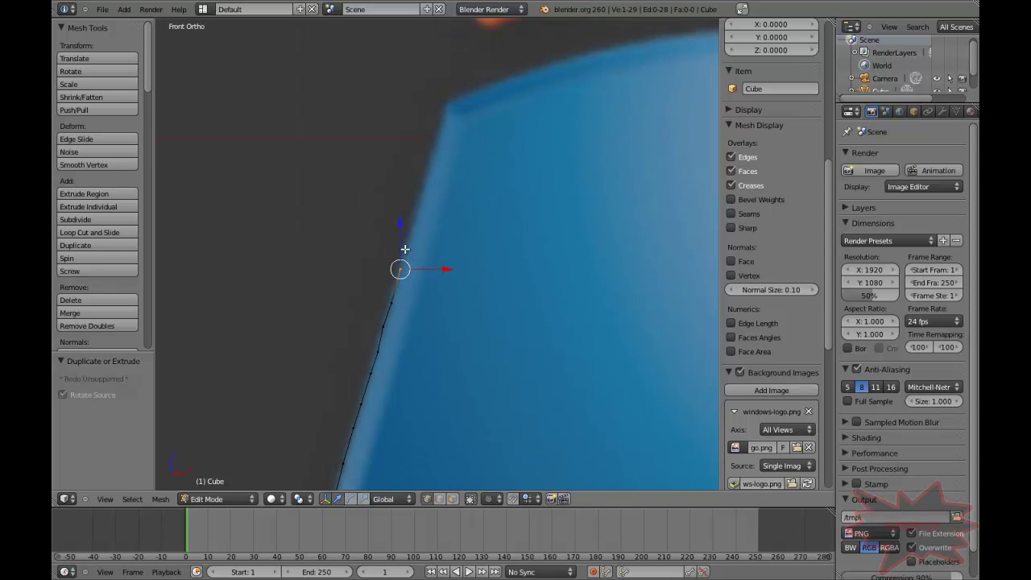
ctrl+click(408, 223)
ctrl+click(420, 198)
ctrl+click(421, 196)
ctrl+click(429, 174)
ctrl+click(435, 147)
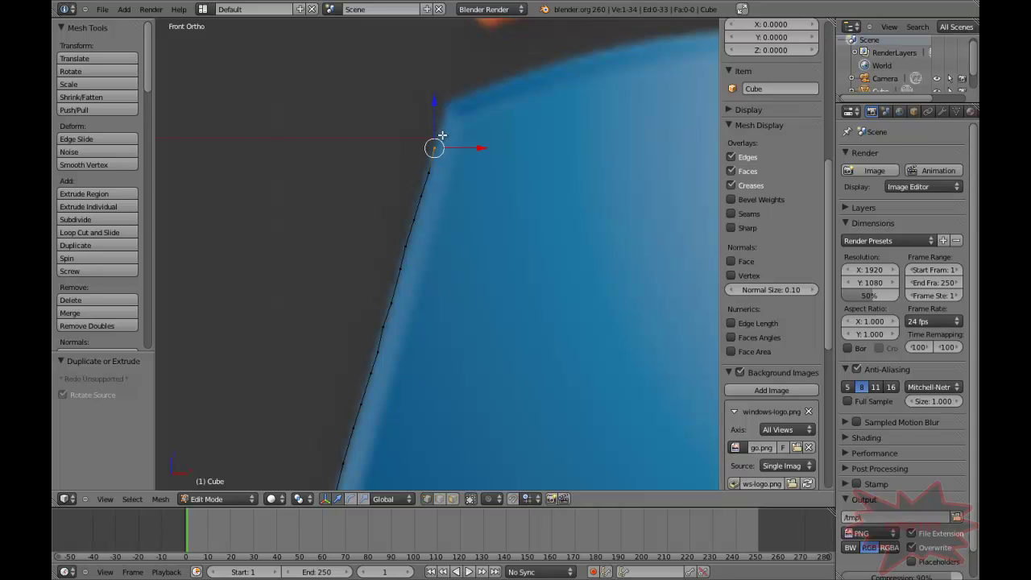
key(g)
click(441, 130)
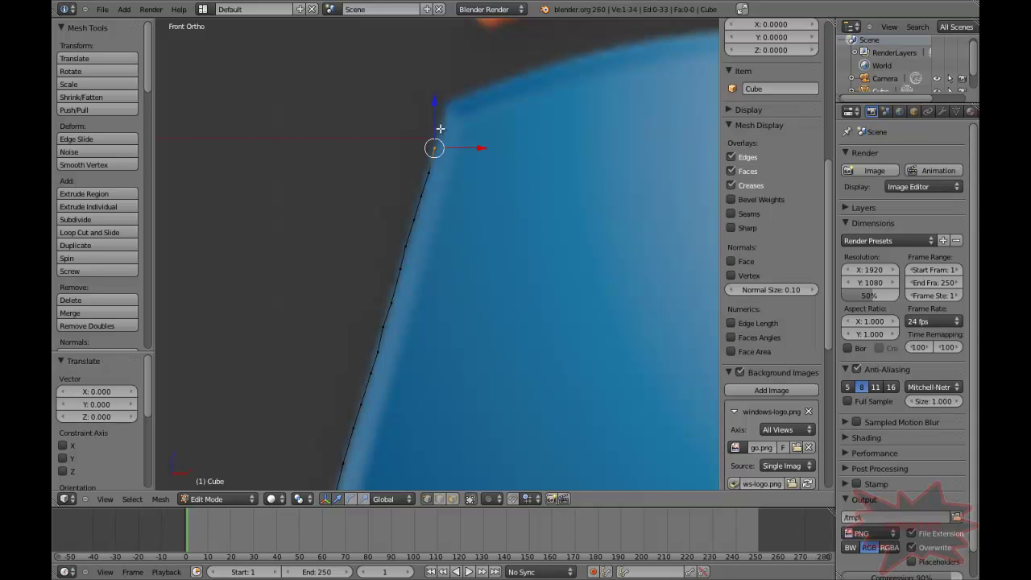
key(e)
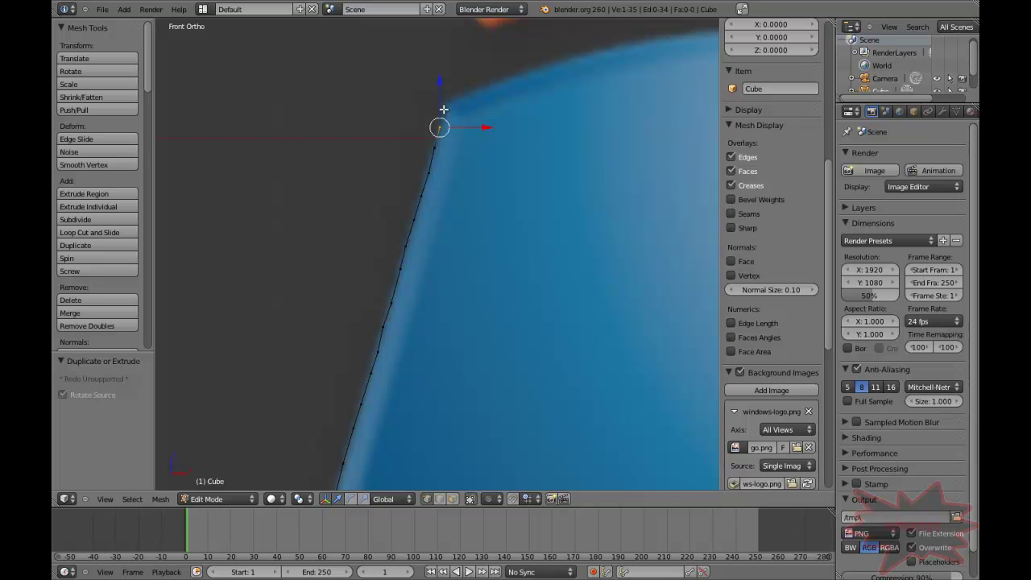
click(444, 106)
shift+scroll(492, 169, down, 3)
shift+scroll(487, 241, up, 5)
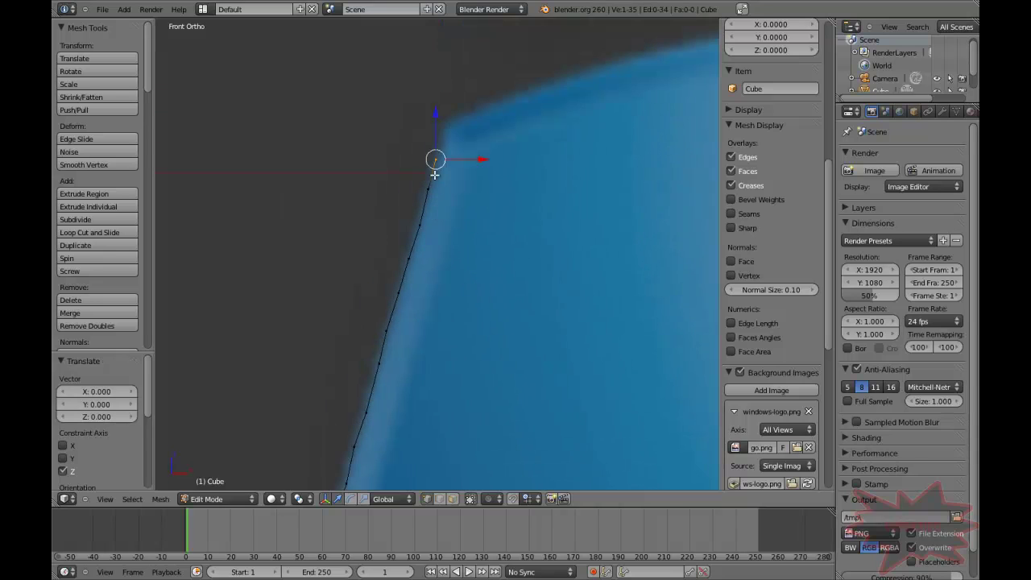
ctrl+click(446, 130)
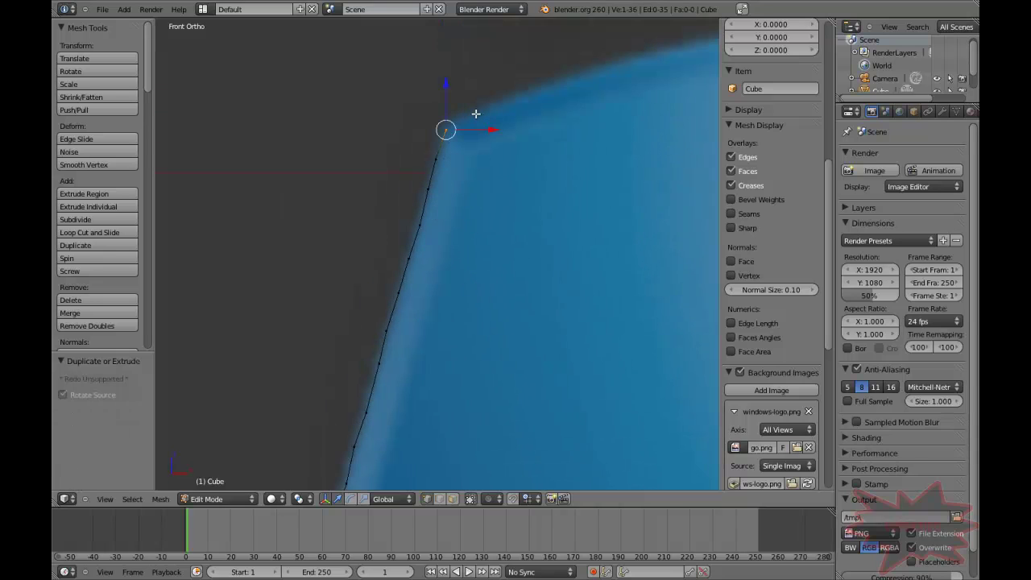
Start tracing the pane's curved top edge rightward, redoing a misplaced vertex
ctrl+click(477, 113)
ctrl+click(526, 94)
shift+middle_drag(435, 336, 394, 355)
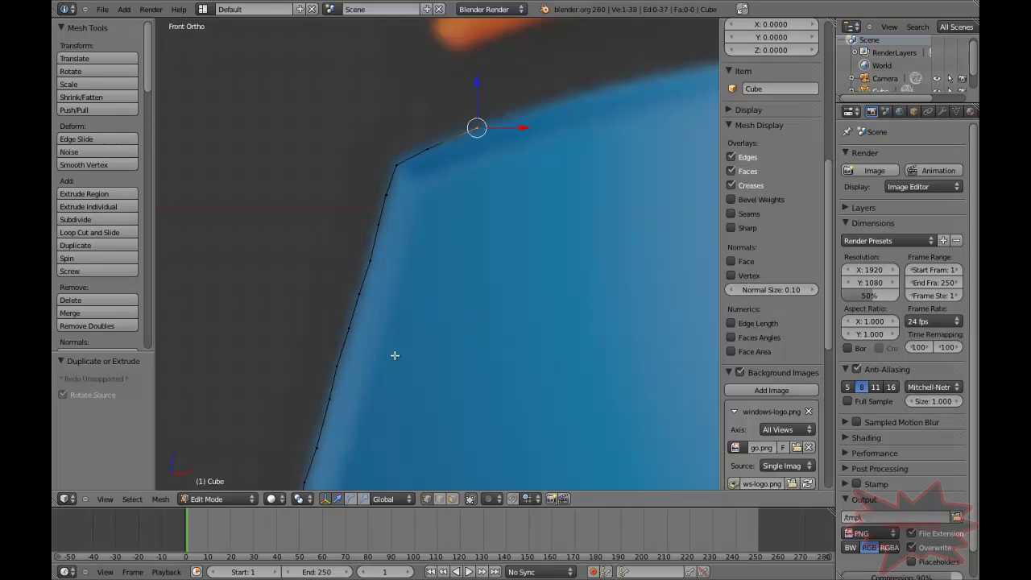
ctrl+click(502, 118)
ctrl+click(541, 109)
ctrl+click(589, 98)
scroll(491, 345, up, 2)
shift+middle_drag(490, 346, 333, 351)
key(ctrl+z)
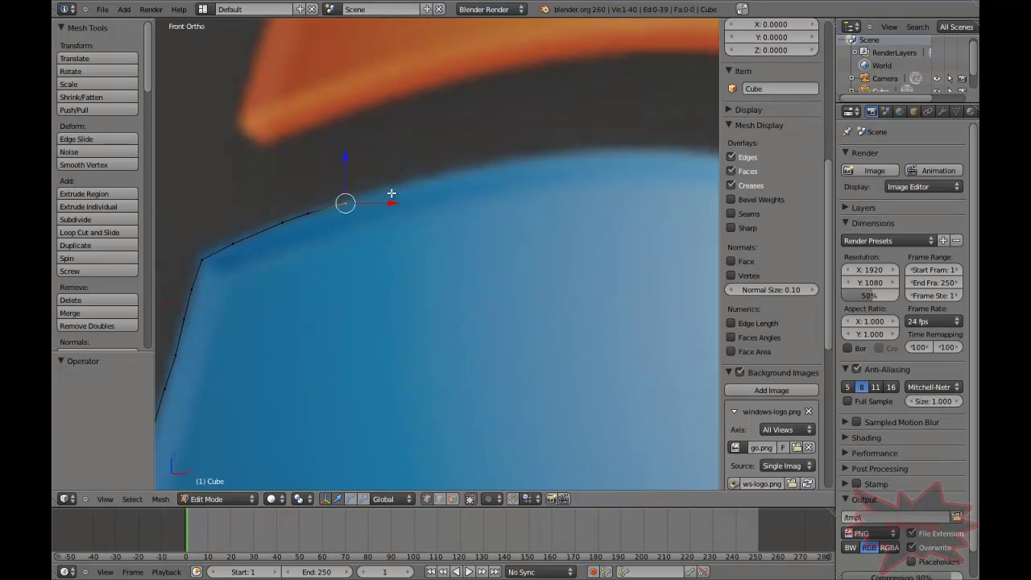
ctrl+click(386, 192)
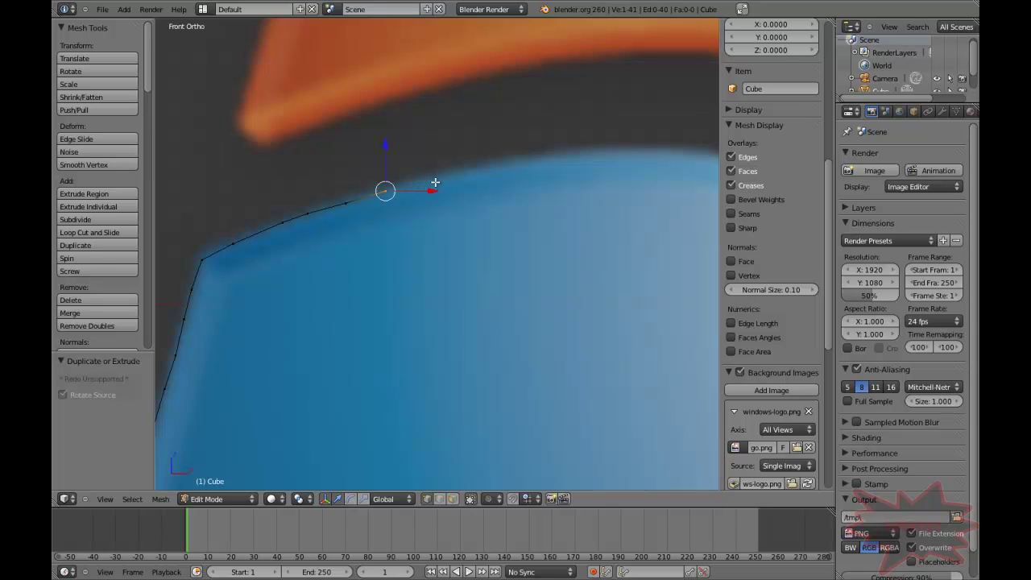
ctrl+click(425, 181)
ctrl+click(467, 173)
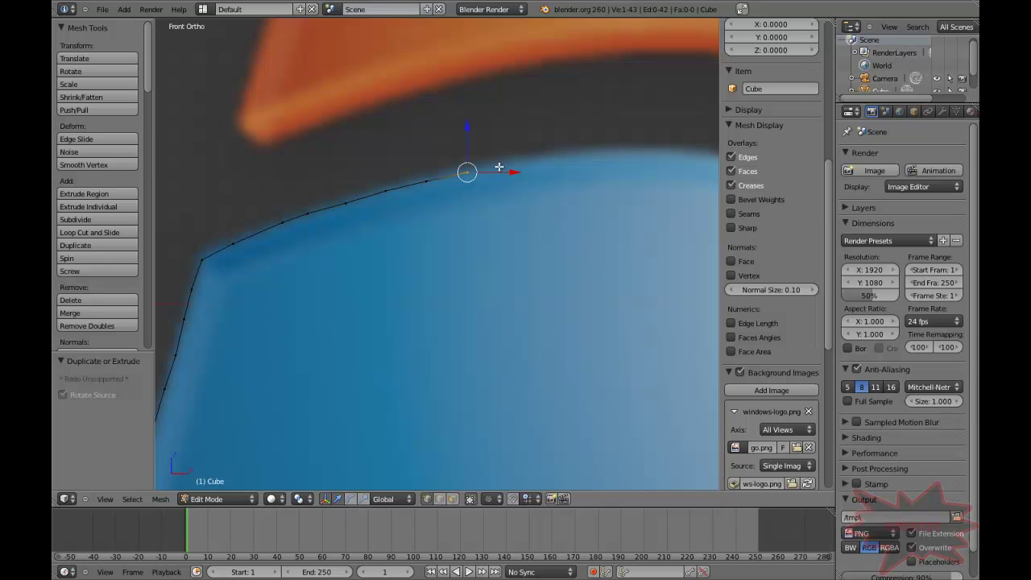
ctrl+click(500, 165)
ctrl+click(555, 157)
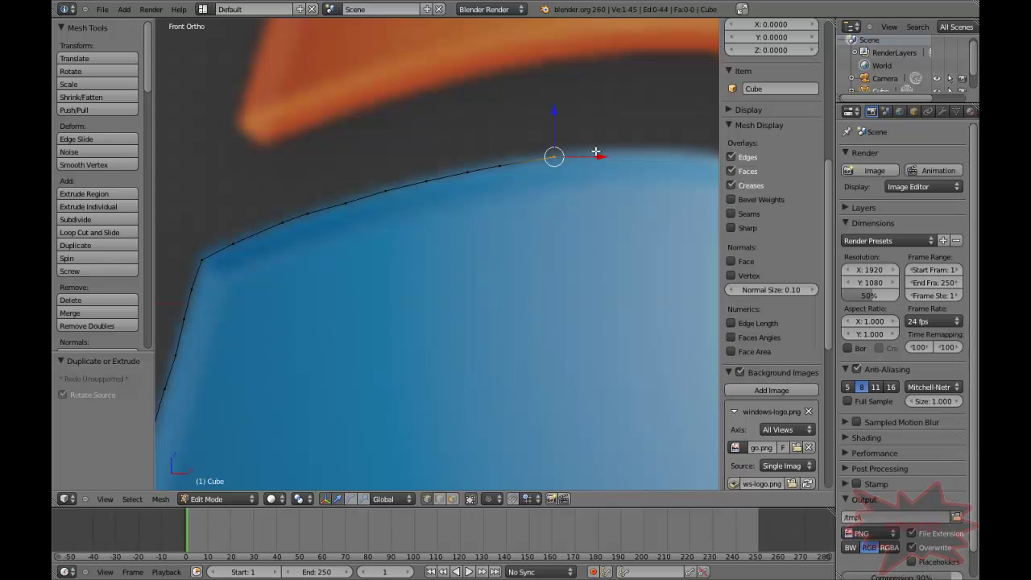
click(599, 154)
Add more vertices along the middle of the top edge, correcting two misplaced ones
shift+middle_drag(548, 257, 355, 203)
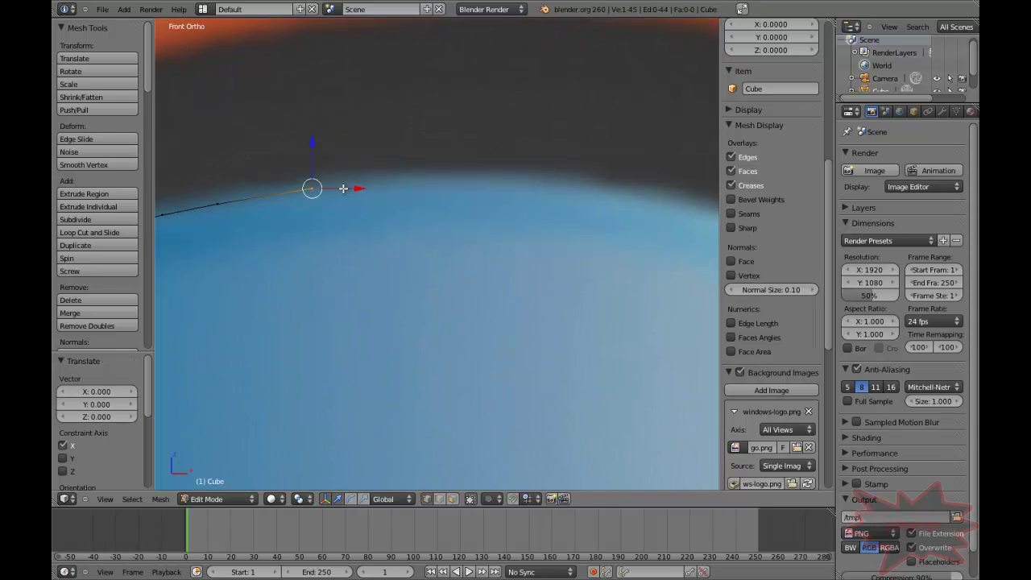
ctrl+click(342, 183)
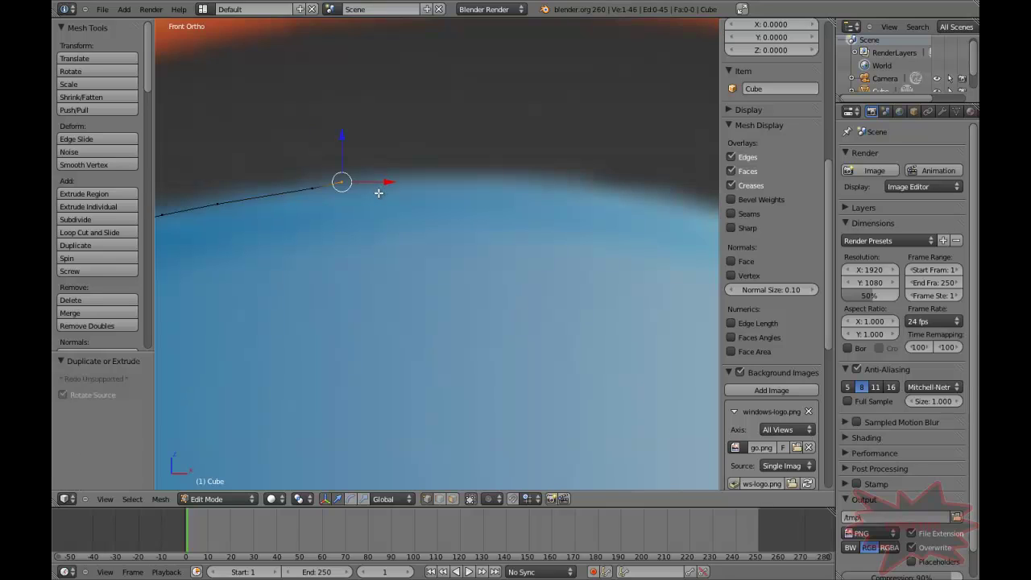
key(ctrl+z)
ctrl+click(374, 192)
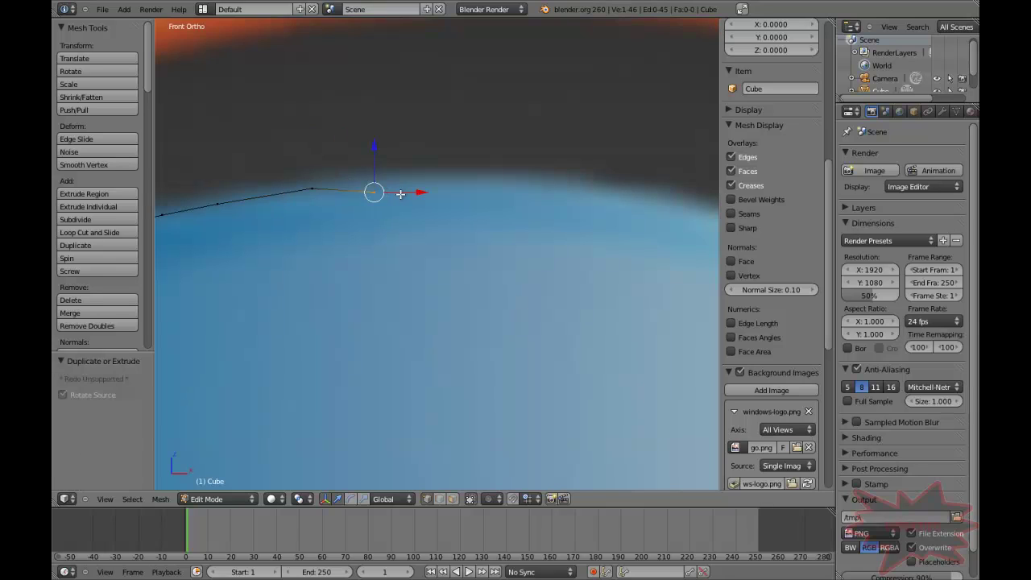
key(ctrl+z)
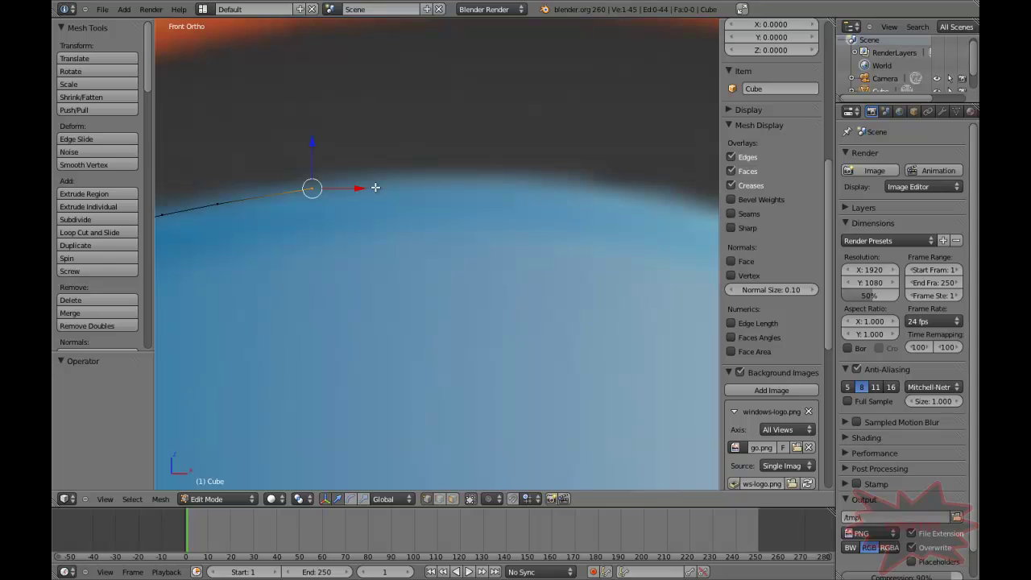
ctrl+click(375, 188)
ctrl+click(448, 187)
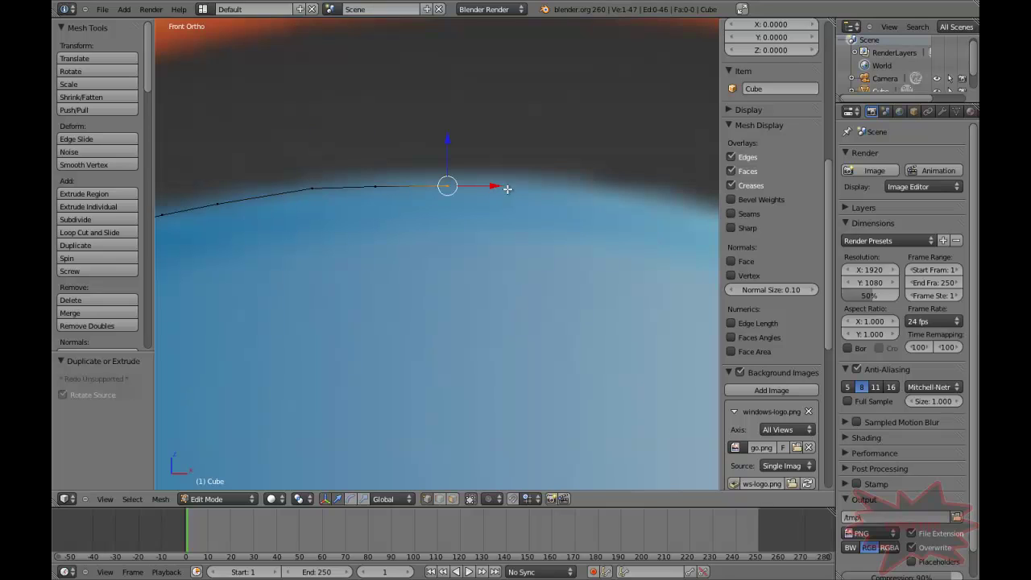
ctrl+click(529, 189)
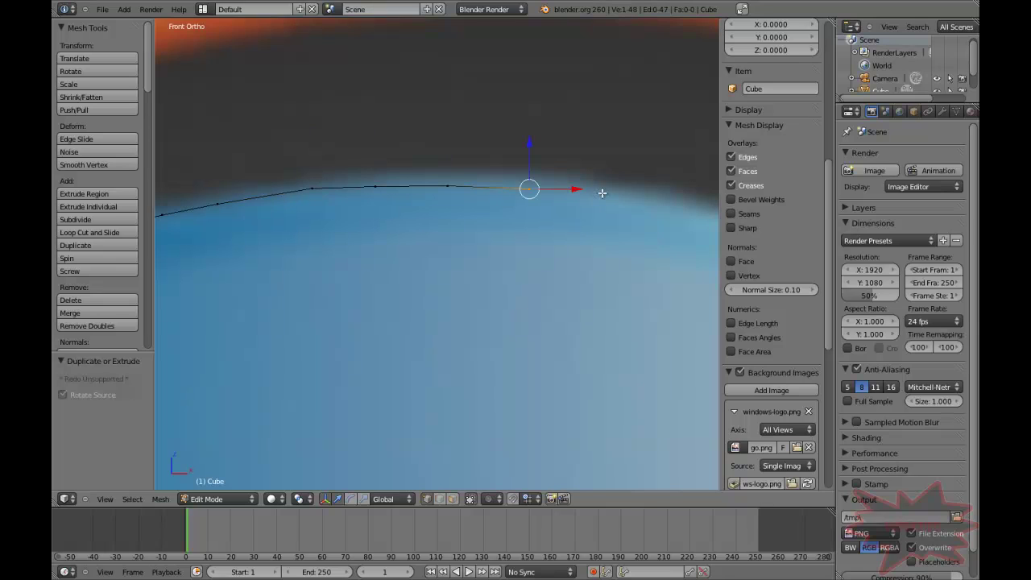
ctrl+click(596, 196)
Follow the top curve toward the upper-right corner, reaching 57 vertices and 56 edges
shift+middle_drag(438, 281, 336, 294)
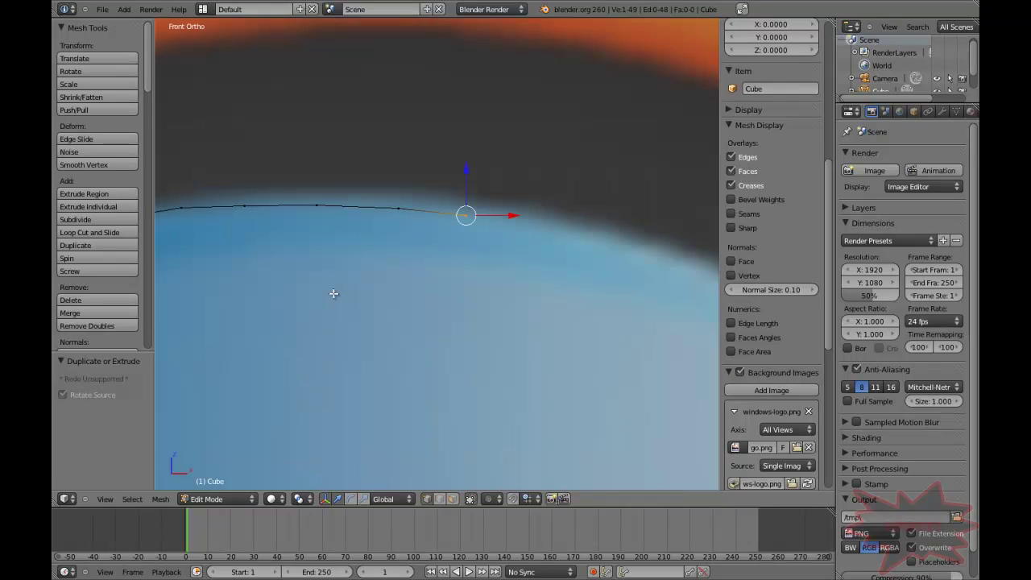
ctrl+click(514, 226)
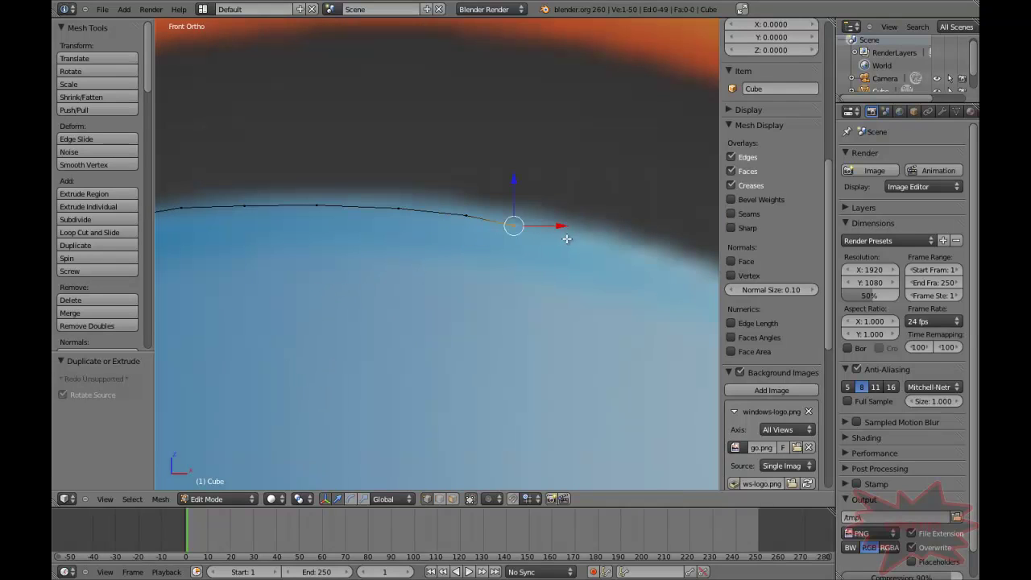
ctrl+click(568, 239)
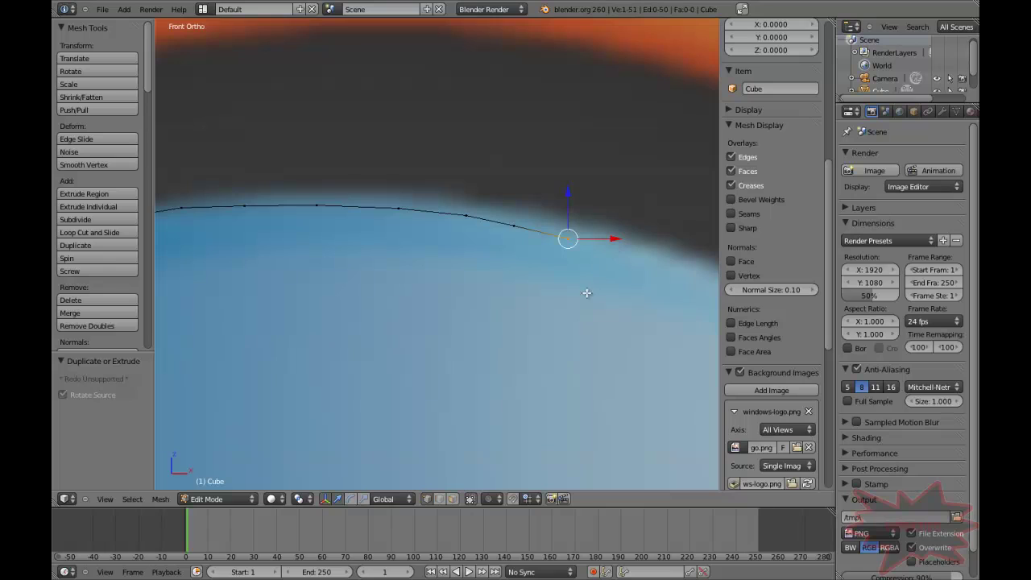
ctrl+click(610, 248)
shift+middle_drag(336, 229, 90, 124)
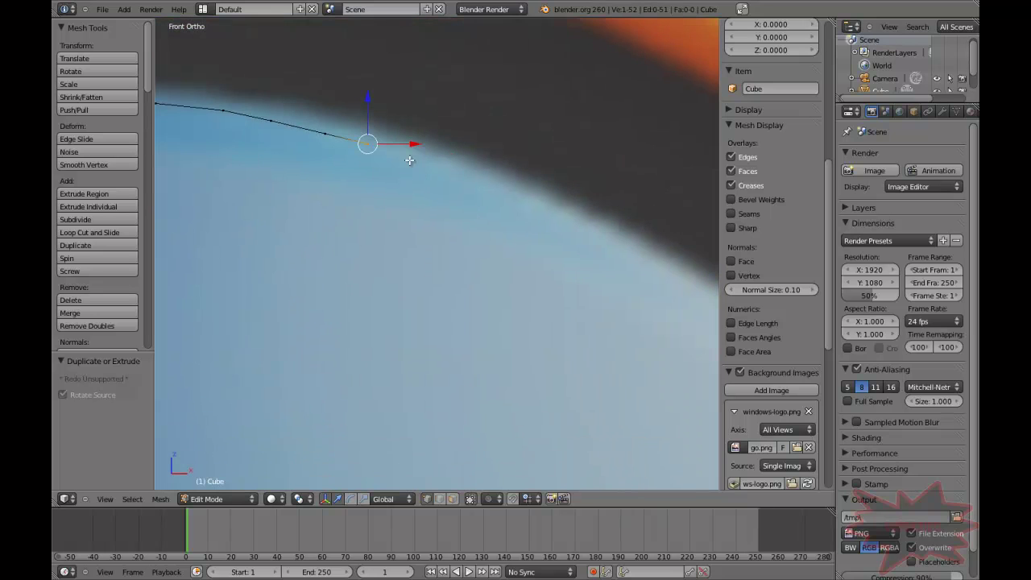
ctrl+click(405, 153)
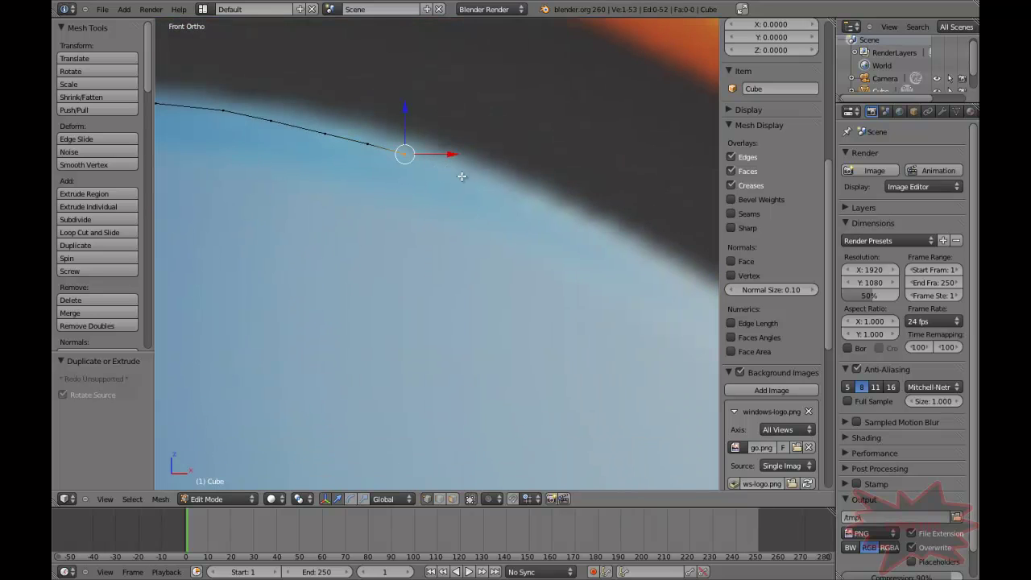
ctrl+click(436, 166)
ctrl+click(476, 181)
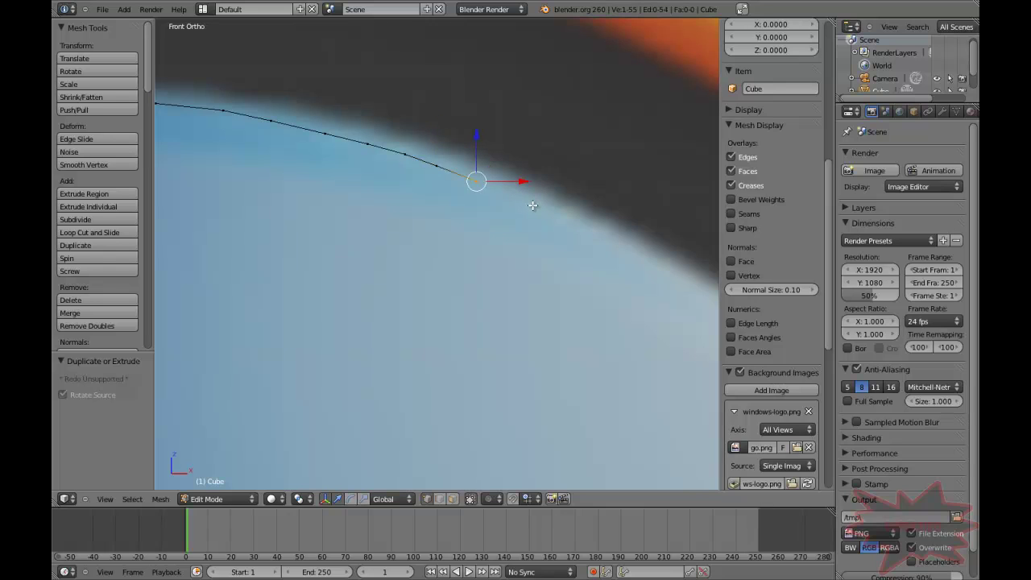
ctrl+click(532, 203)
shift+middle_drag(562, 244, 330, 135)
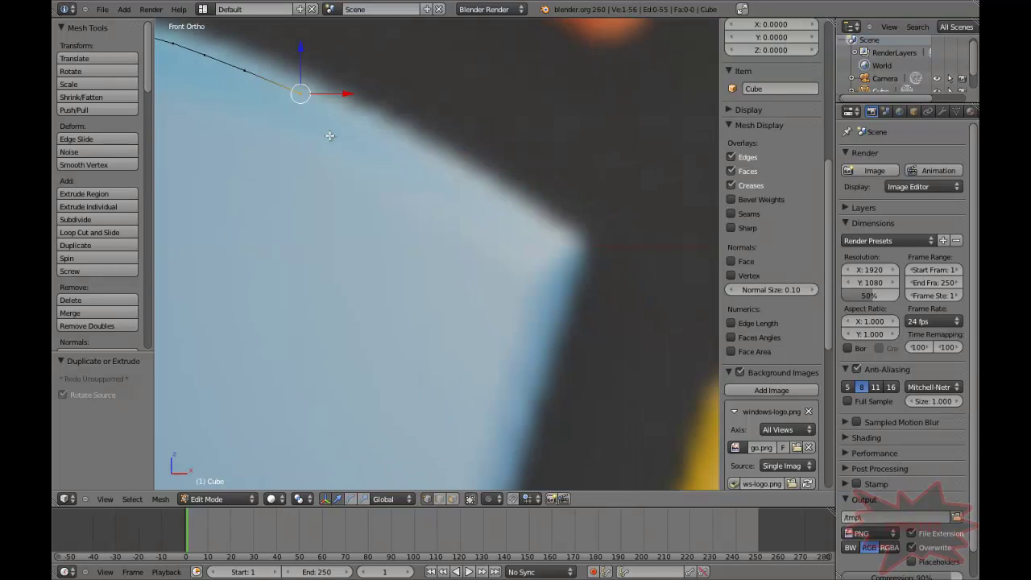
Trace vertices along the top edge to the pane's upper-right corner, undoing misplaced points
ctrl+click(378, 130)
ctrl+click(432, 158)
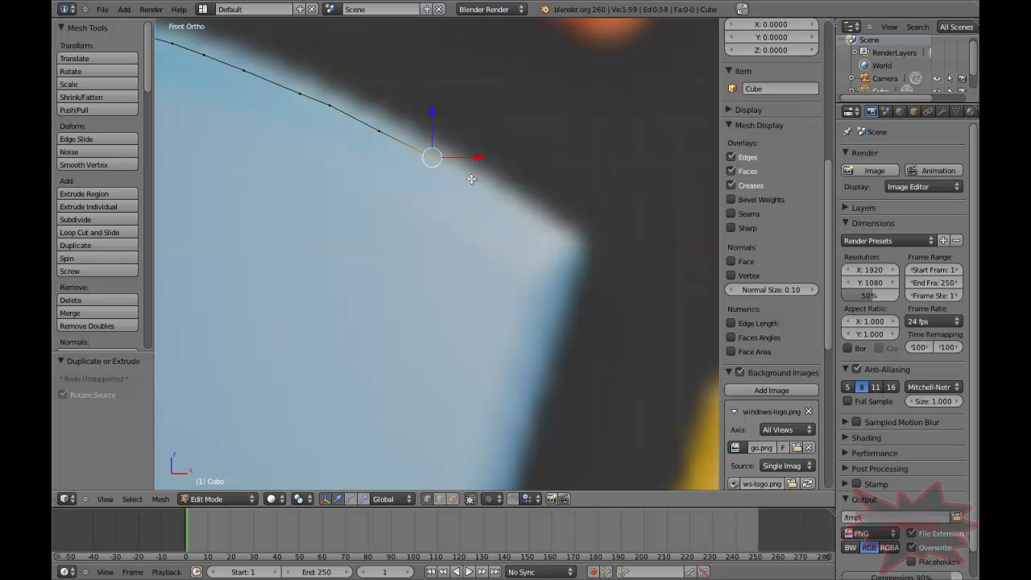
ctrl+click(471, 178)
ctrl+click(507, 197)
ctrl+click(548, 223)
ctrl+click(578, 243)
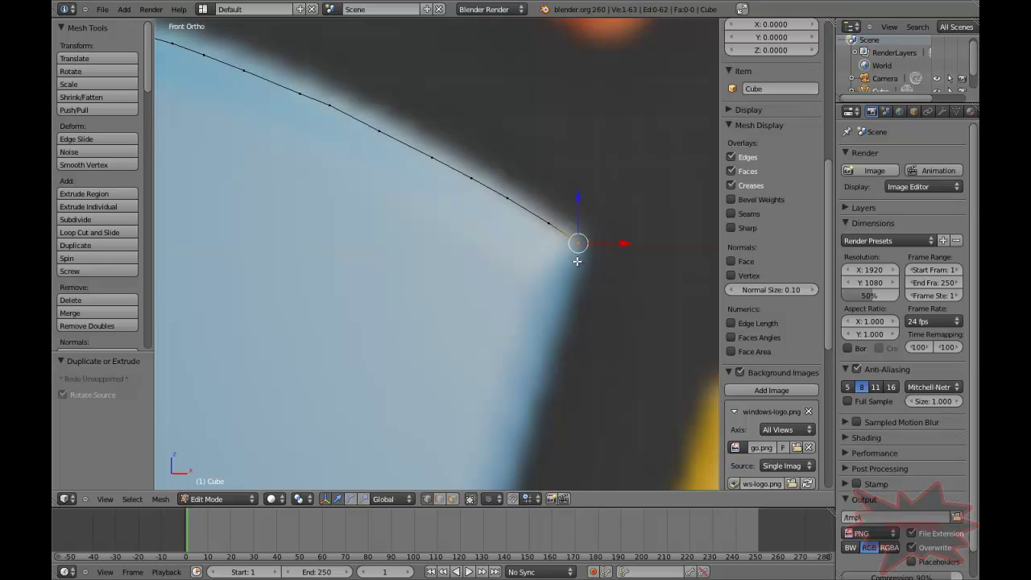
ctrl+click(577, 262)
shift+middle_drag(491, 214, 525, 46)
key(ctrl+z)
key(ctrl+z)
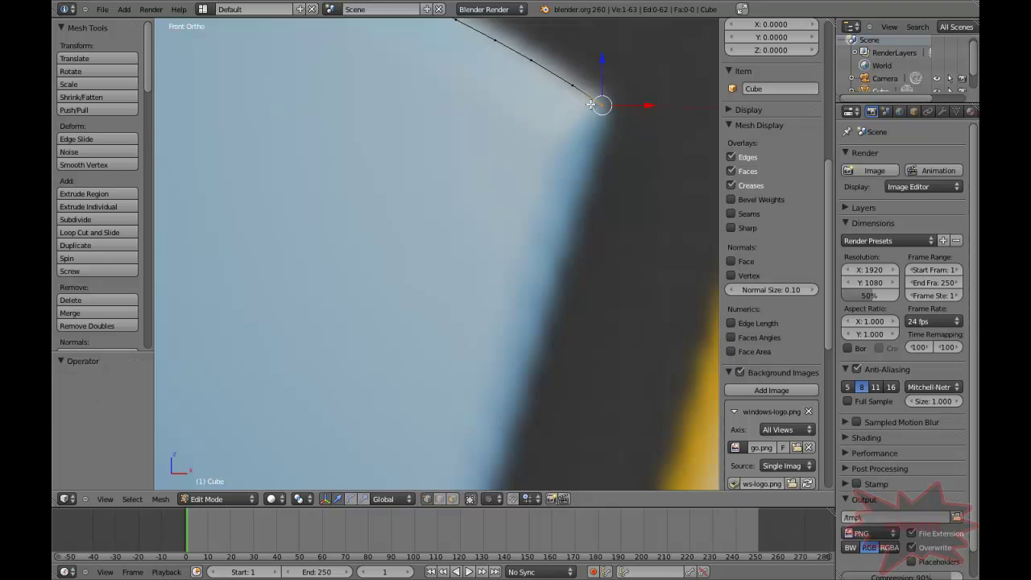
ctrl+click(593, 102)
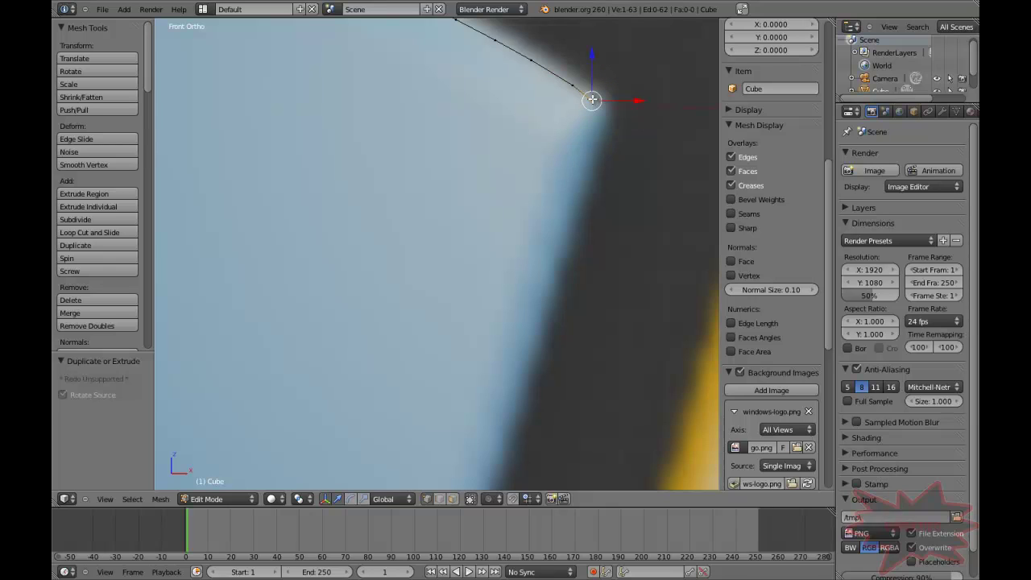
key(ctrl+z)
ctrl+click(597, 98)
Trace vertices down the upper part of the pane's right edge
ctrl+click(604, 122)
ctrl+click(587, 160)
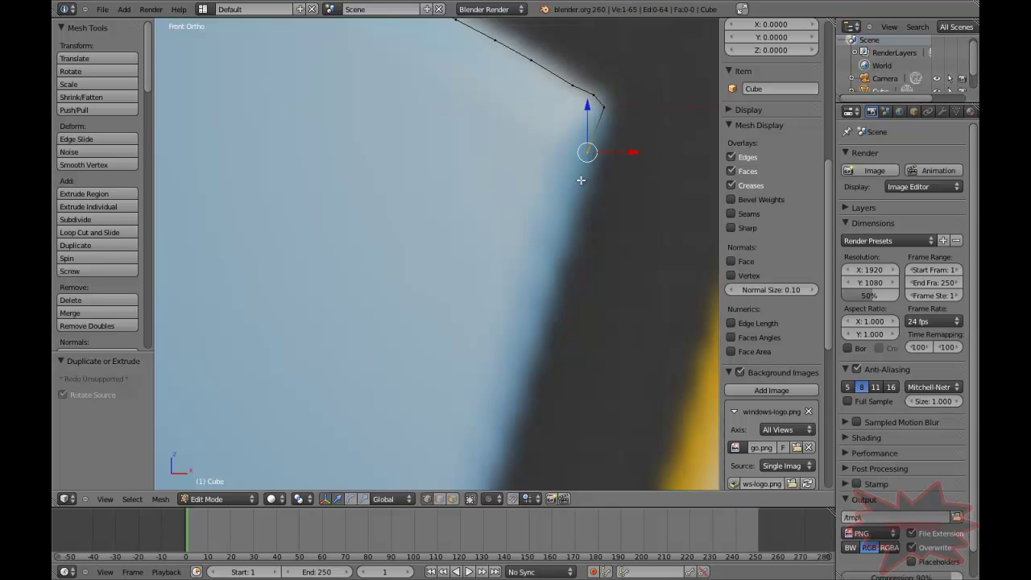
ctrl+click(575, 199)
ctrl+click(567, 219)
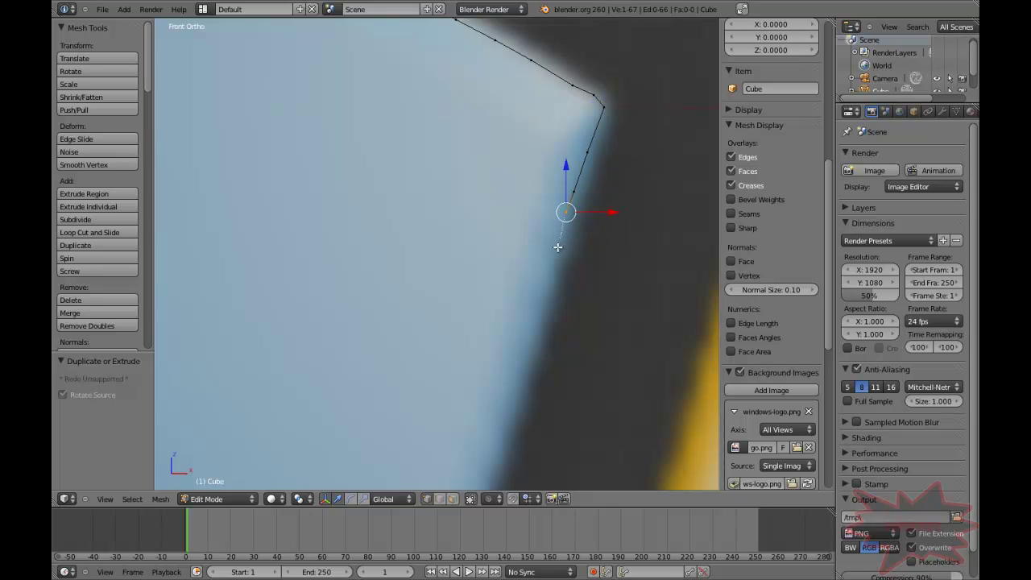
right_click(555, 257)
ctrl+click(558, 242)
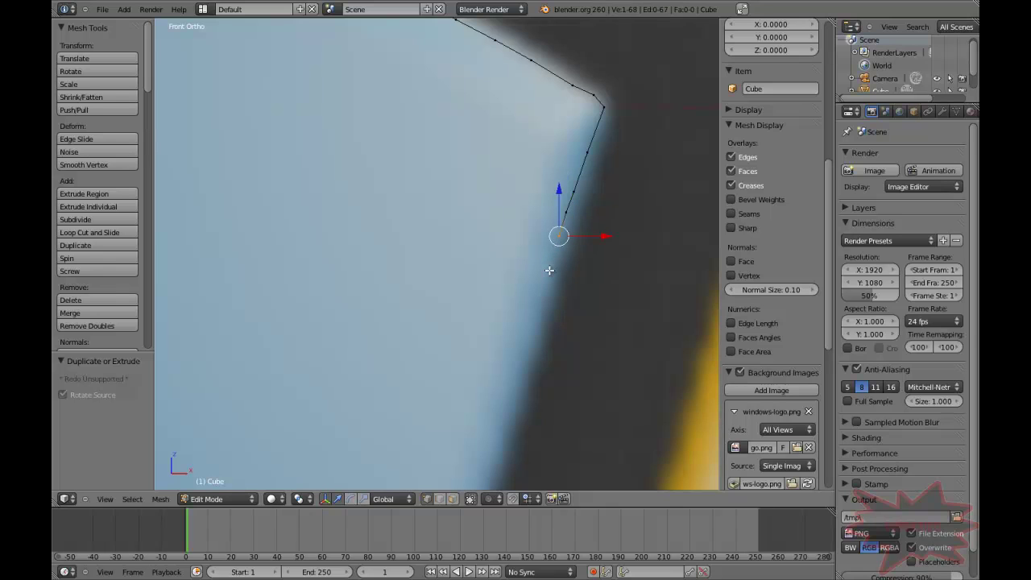
ctrl+click(550, 271)
scroll(466, 242, up, 1)
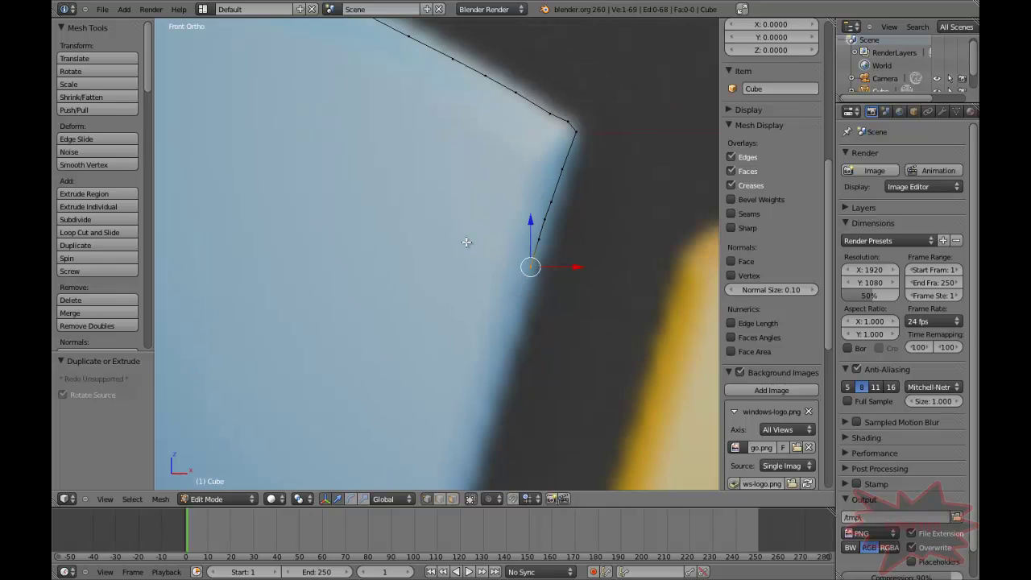
scroll(466, 242, down, 2)
scroll(396, 276, down, 2)
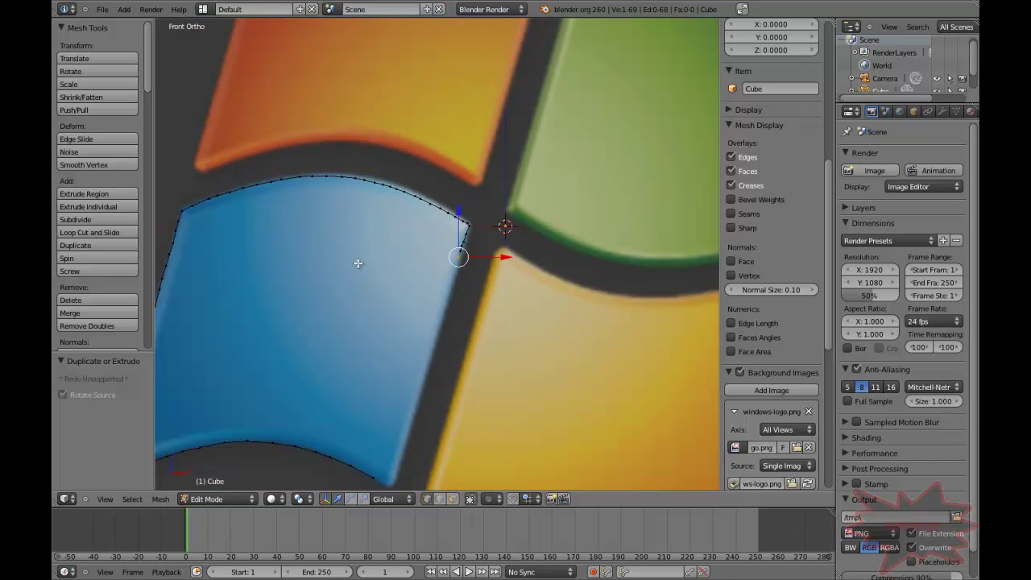
scroll(357, 263, down, 2)
shift+middle_drag(399, 233, 407, 224)
scroll(362, 292, up, 1)
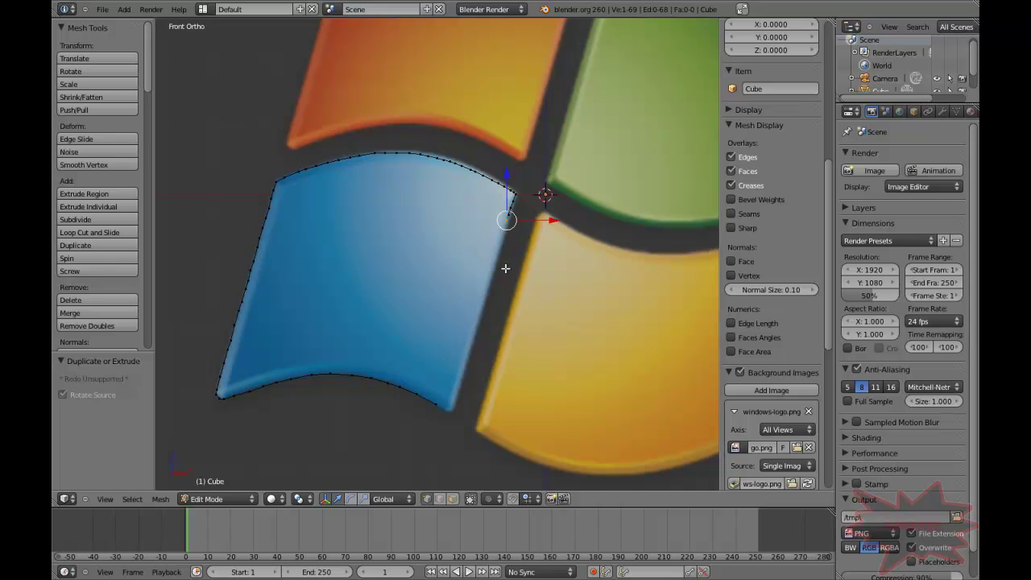
scroll(507, 269, up, 3)
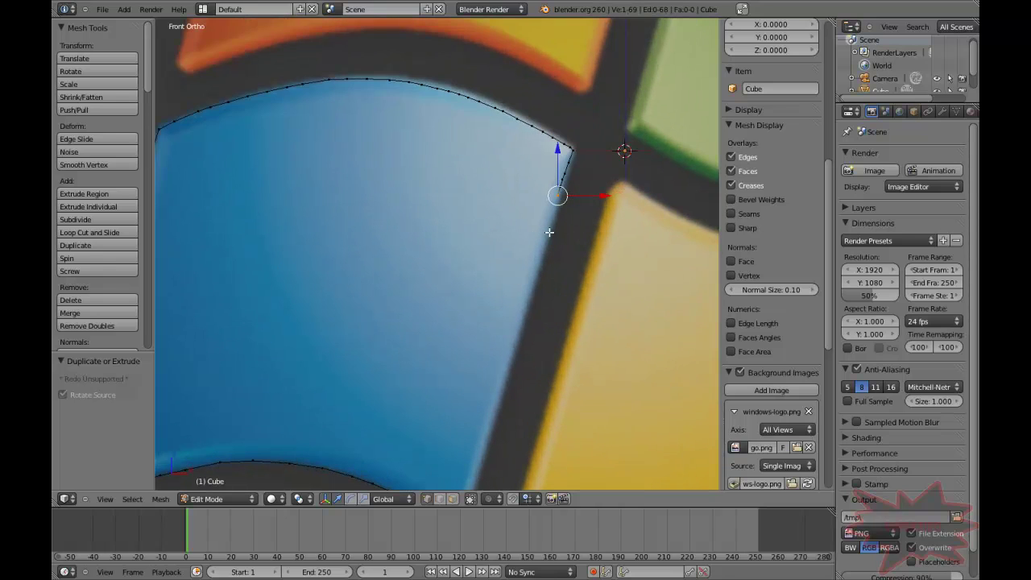
Continue the outline down the right edge to the pane's bottom tip
ctrl+click(543, 261)
ctrl+click(534, 287)
ctrl+click(526, 318)
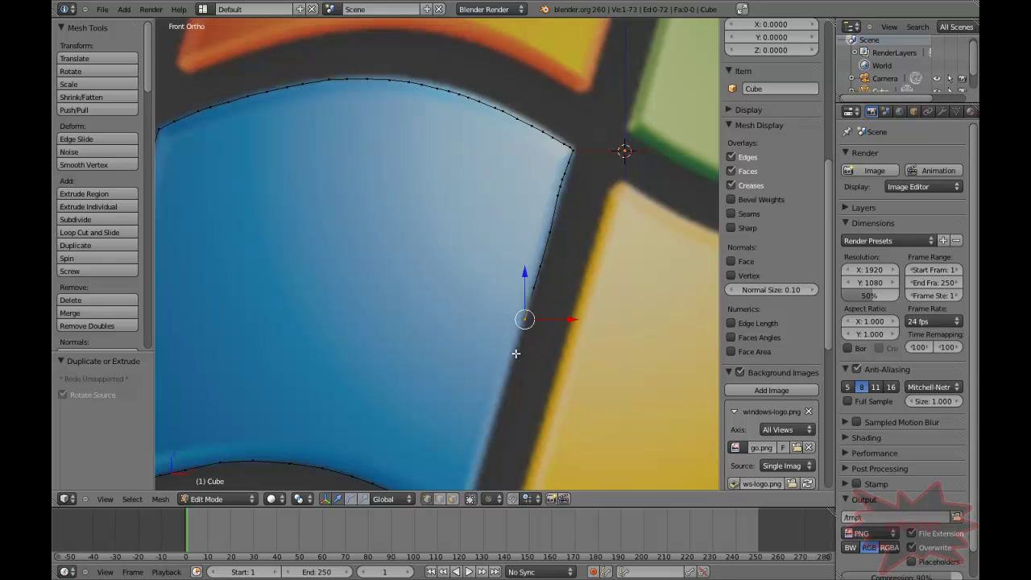
ctrl+click(511, 365)
ctrl+click(504, 396)
shift+middle_drag(490, 168, 480, 263)
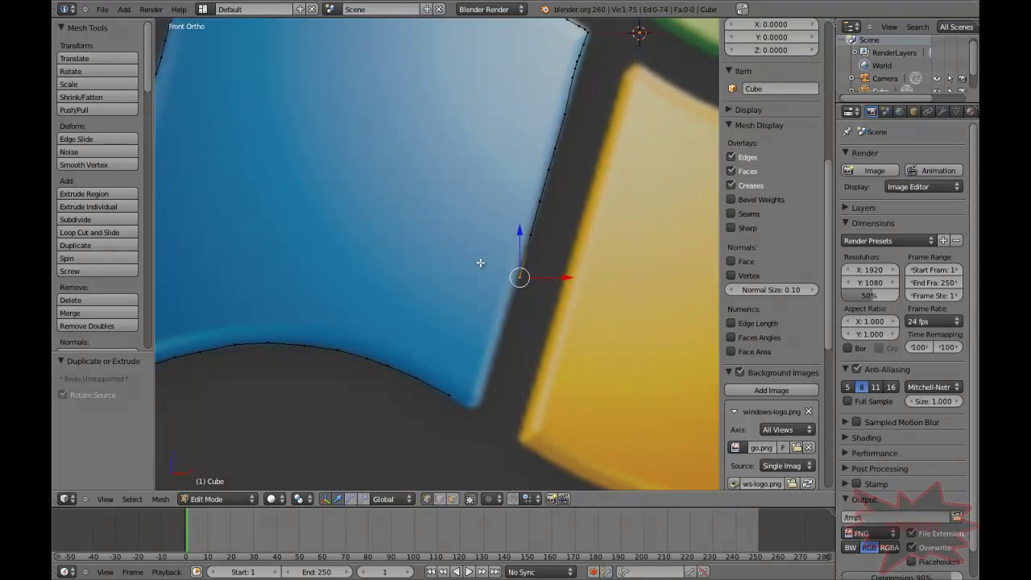
ctrl+click(503, 325)
ctrl+click(495, 353)
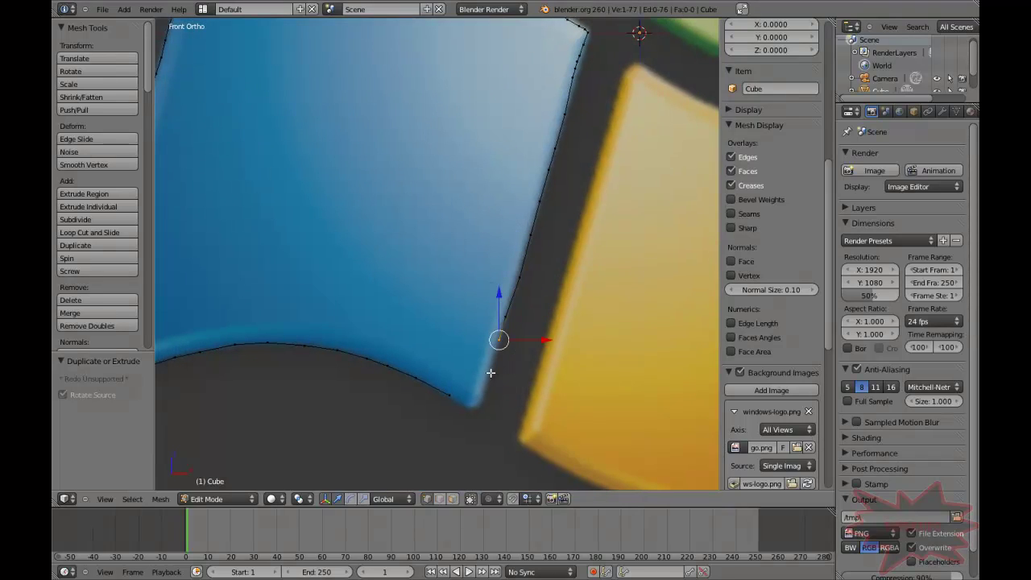
ctrl+click(483, 391)
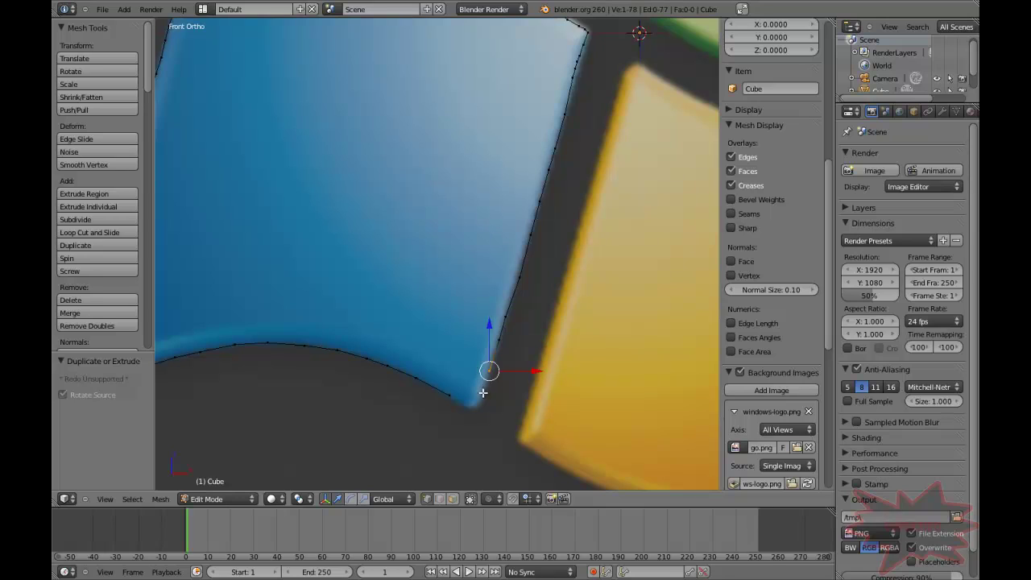
ctrl+click(482, 394)
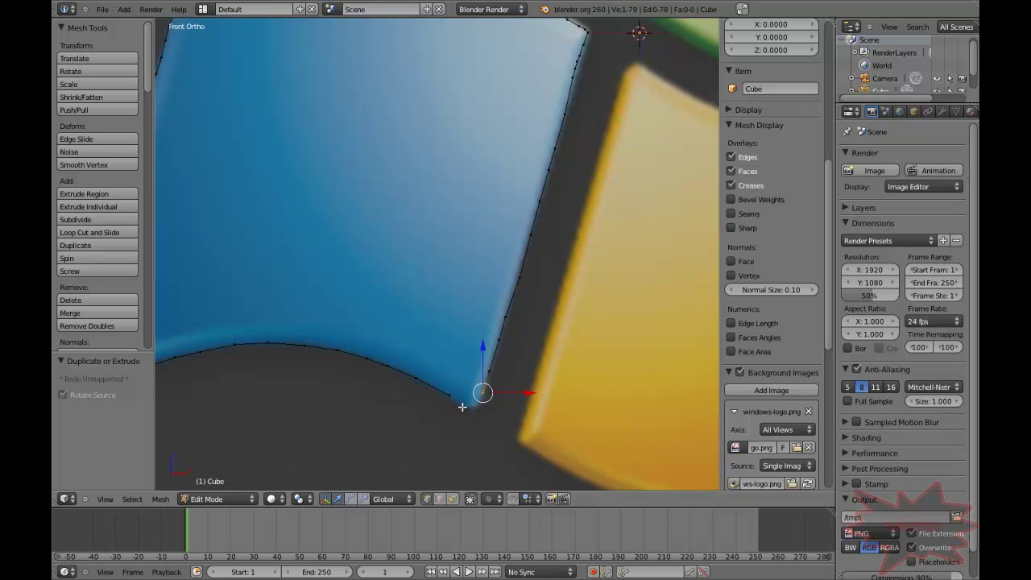
ctrl+click(462, 406)
click(460, 405)
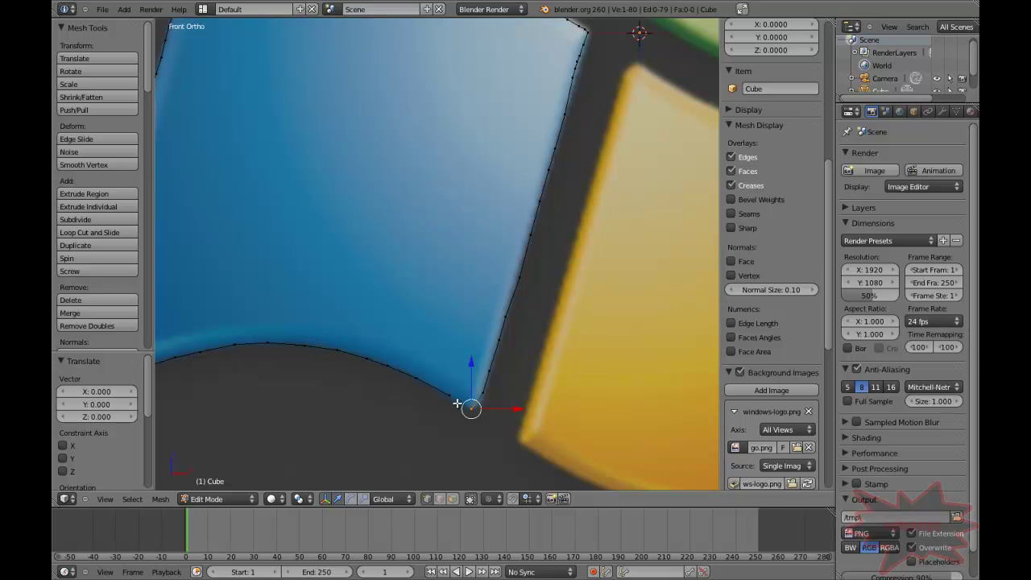
ctrl+click(457, 401)
Select both open end vertices and join them with an edge, closing the 81-vertex loop
scroll(522, 381, up, 3)
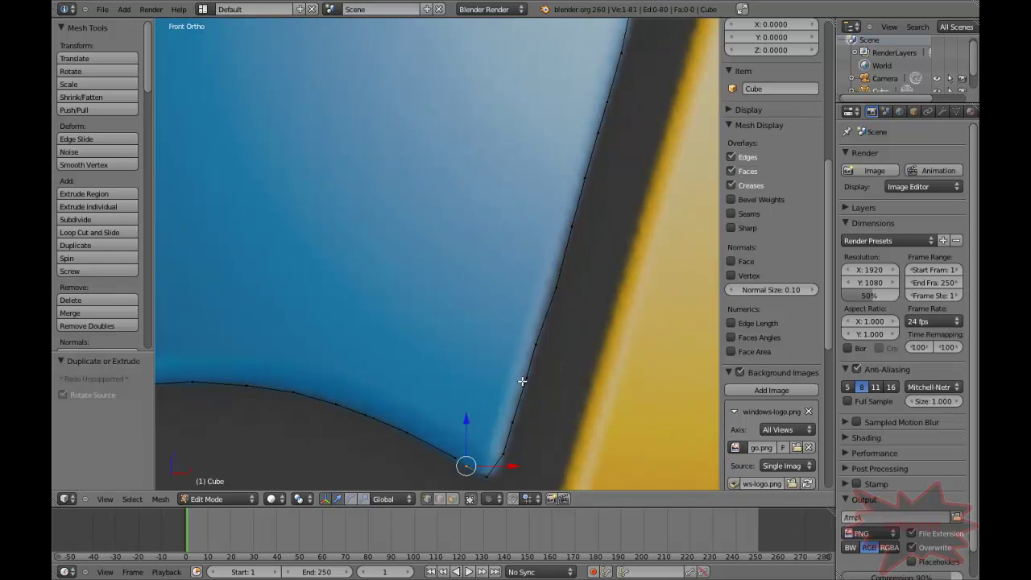
scroll(508, 170, down, 1)
shift+scroll(508, 127, down, 3)
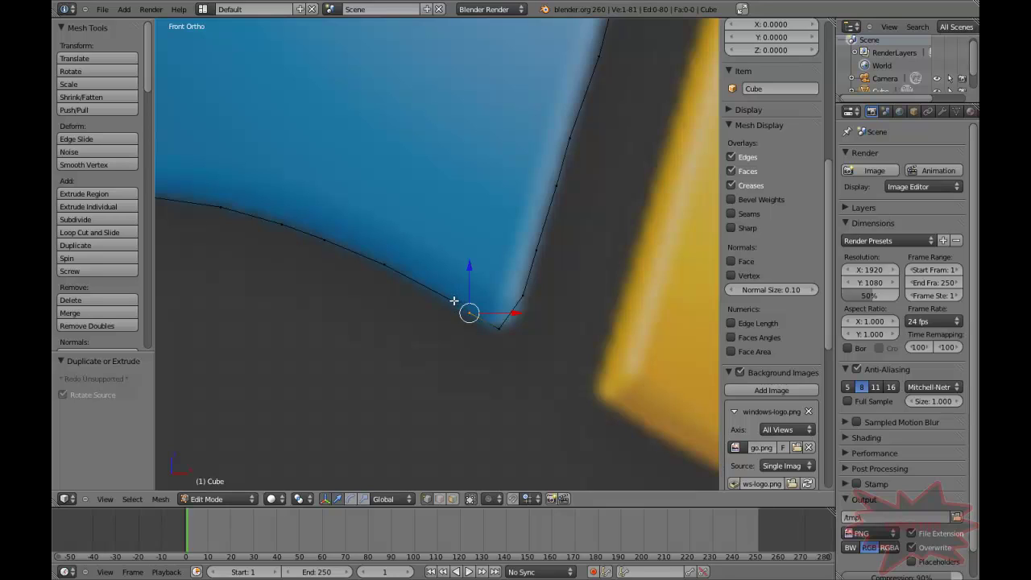
right_click(498, 327)
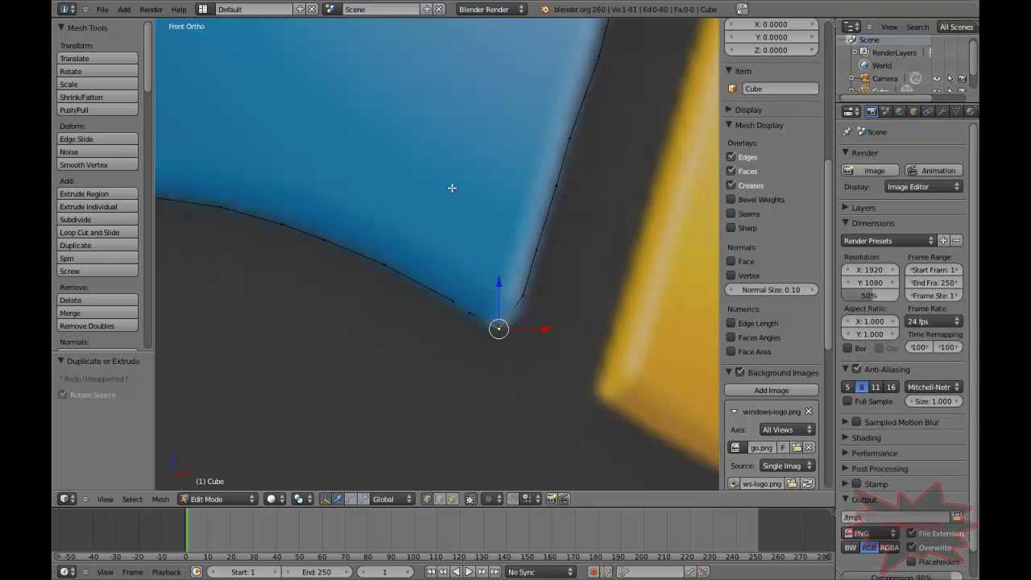
right_click(470, 313)
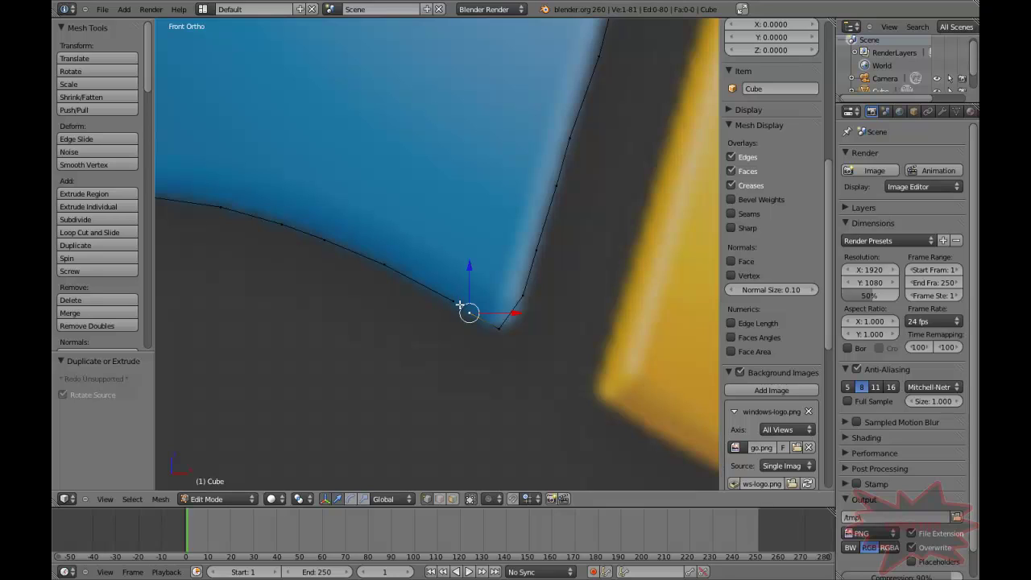
shift+right_click(456, 301)
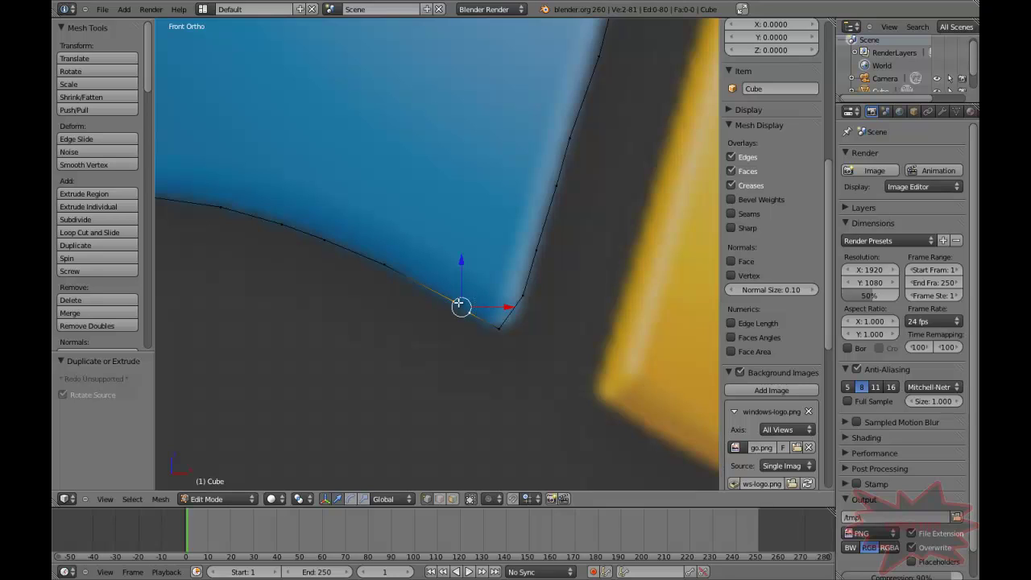
key(f)
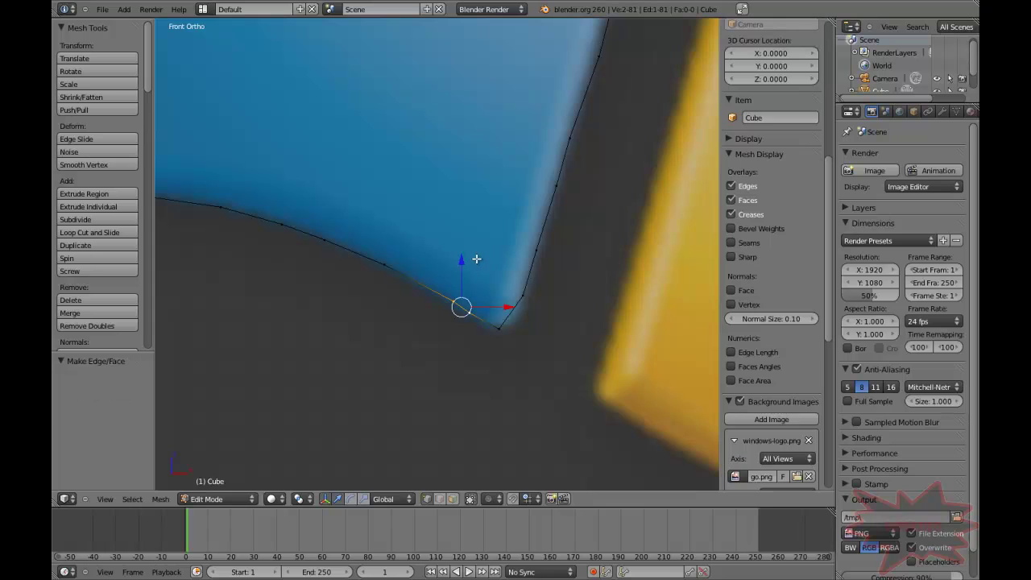
scroll(474, 258, down, 4)
scroll(476, 260, down, 2)
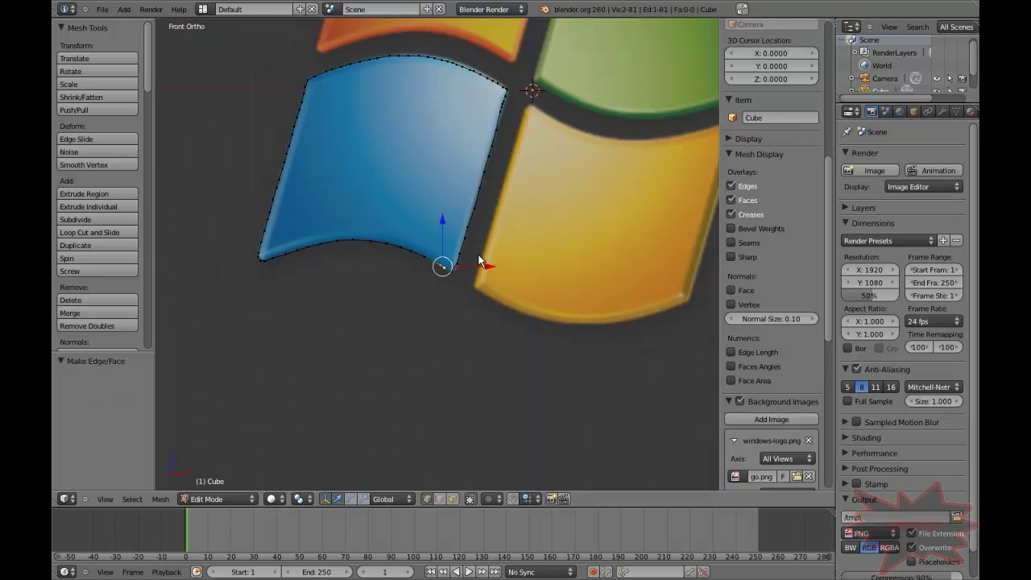
key(Tab)
Return to the front view and select the whole traced outline in Edit Mode
mouse_move(478, 255)
middle_down()
mouse_move(516, 269)
mouse_move(658, 197)
mouse_move(588, 244)
mouse_move(445, 253)
mouse_move(530, 242)
mouse_move(444, 317)
mouse_move(498, 256)
middle_up()
key(KP_1)
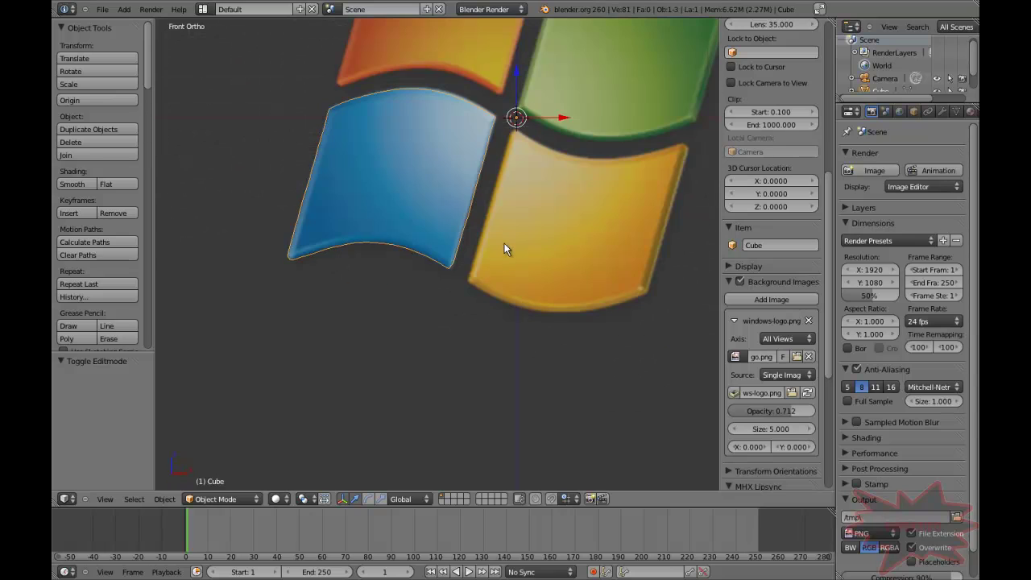
scroll(504, 242, down, 3)
shift+middle_drag(504, 223, 495, 301)
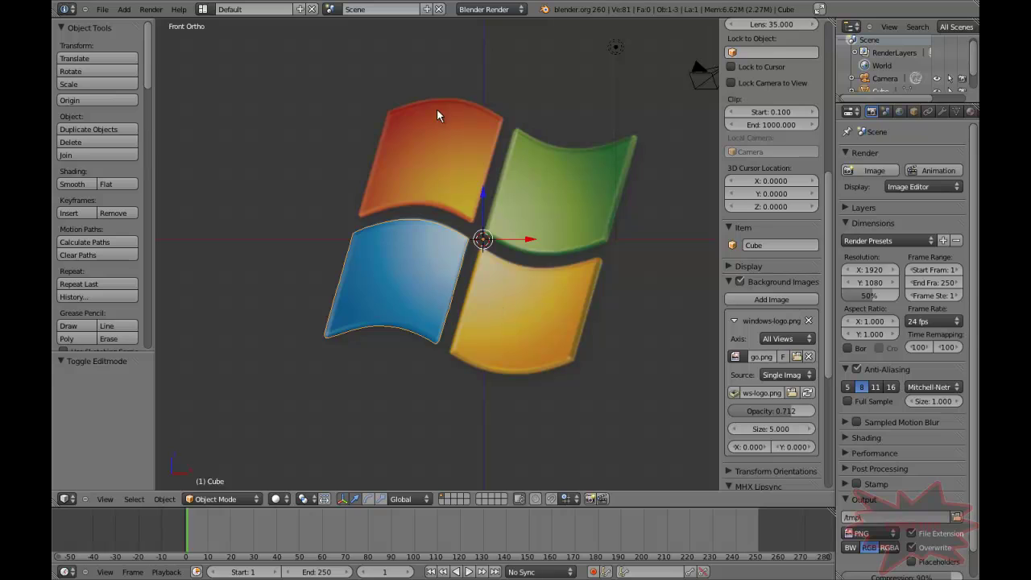
key(Tab)
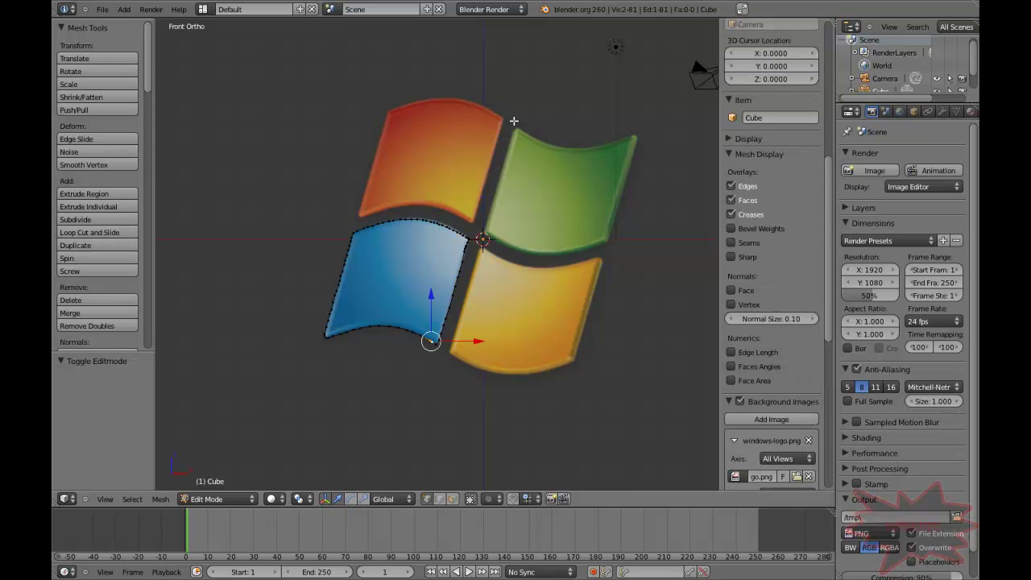
key(a)
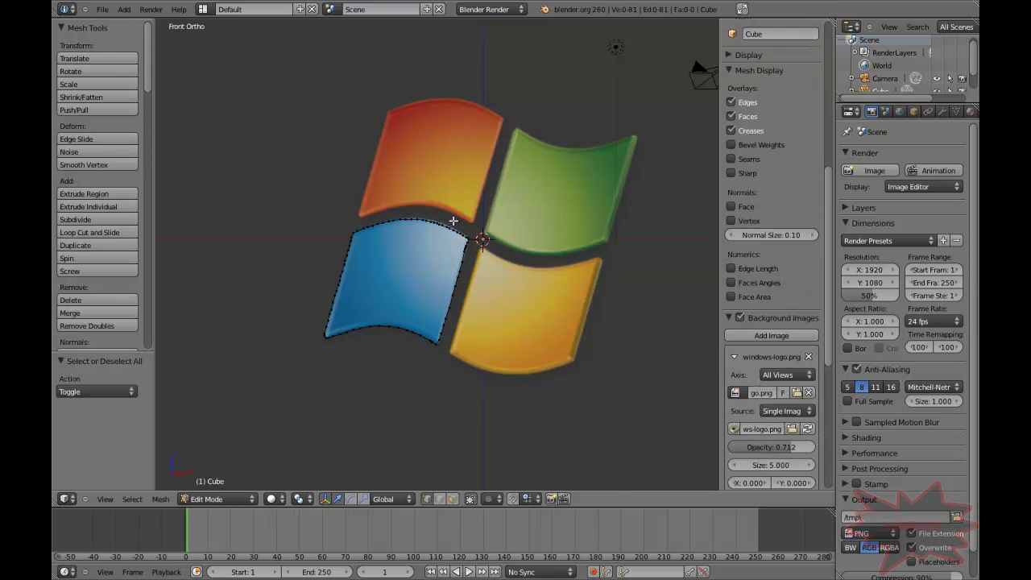
key(a)
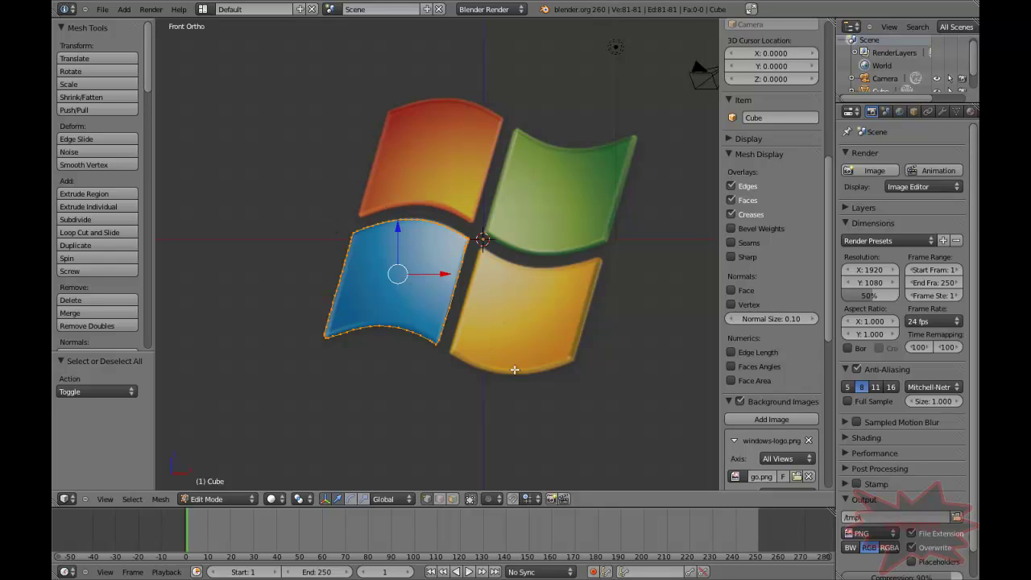
Duplicate the outline onto the red pane, then again onto the green pane
key(shift+d)
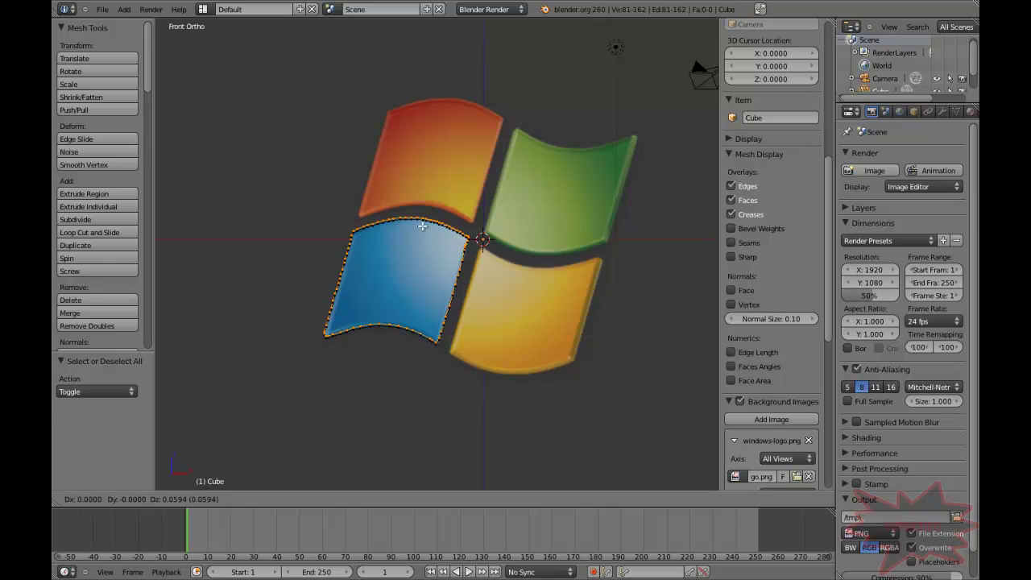
click(465, 138)
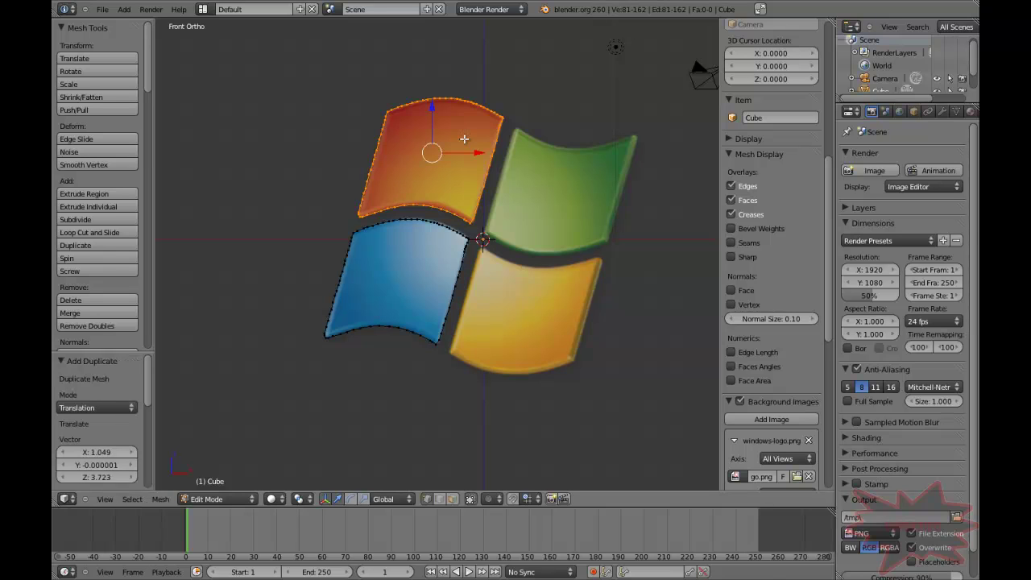
key(shift+d)
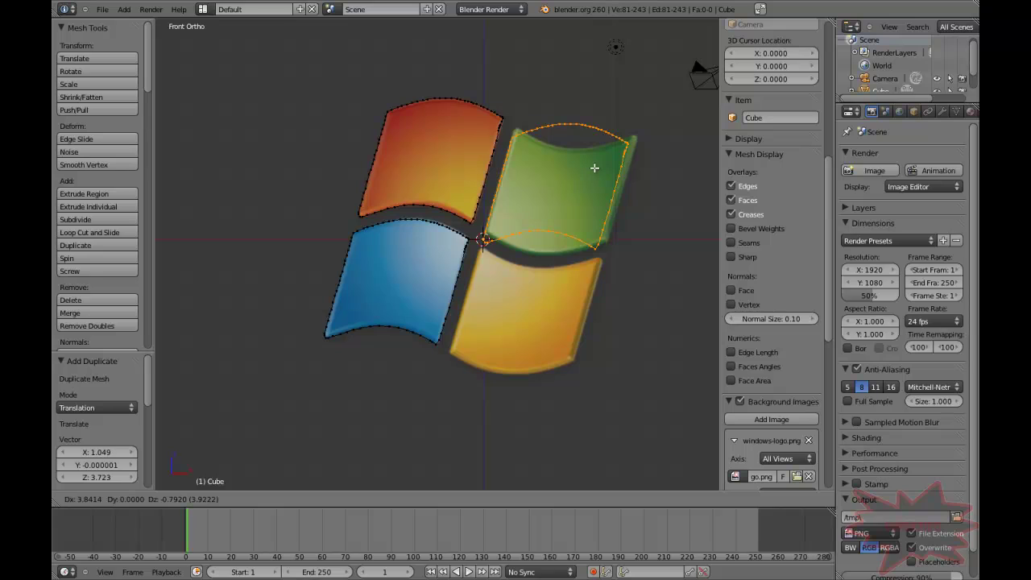
click(595, 167)
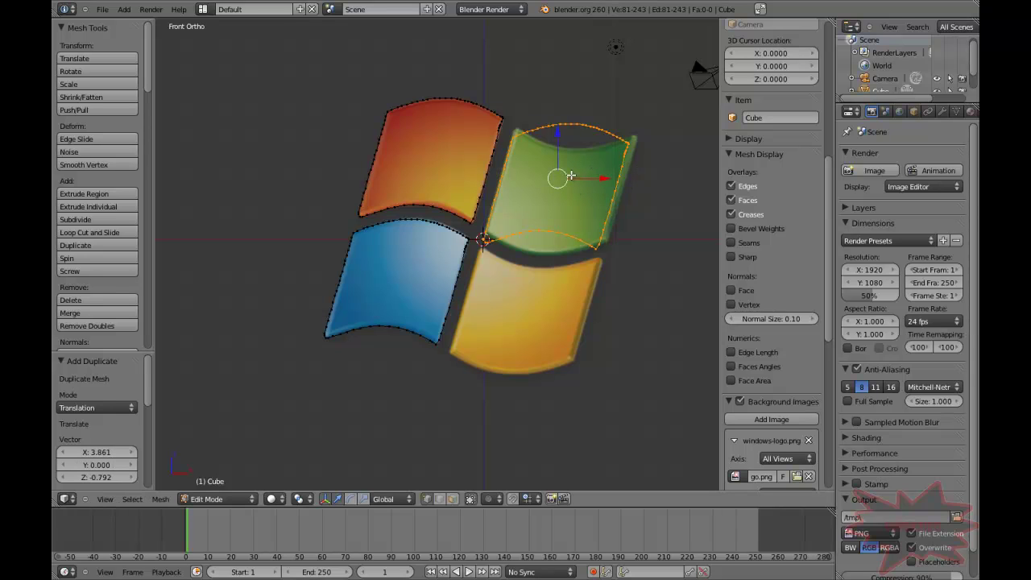
Rotate the green copy 180 degrees and move it to fit the green pane
text(r180)
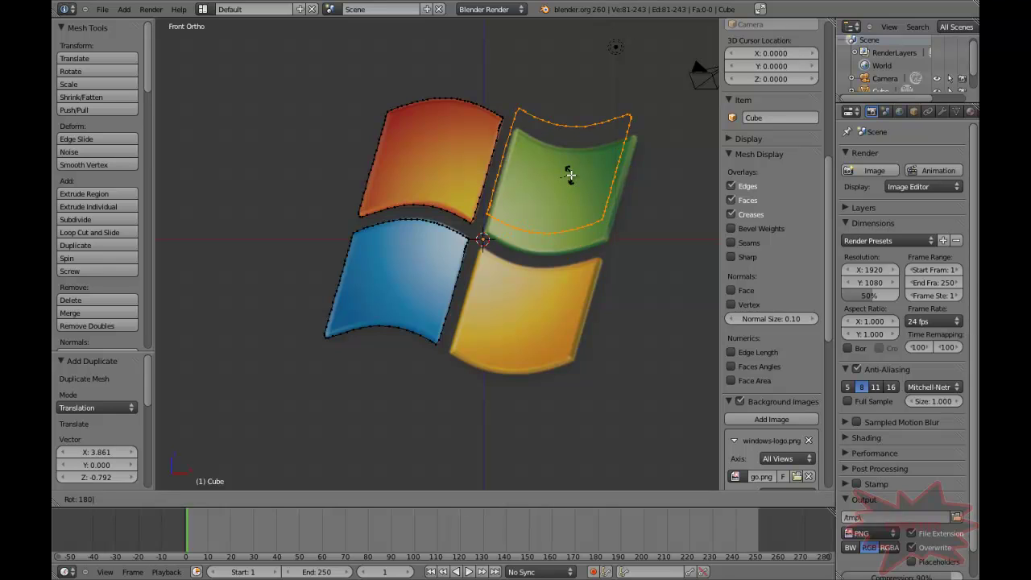
key(Return)
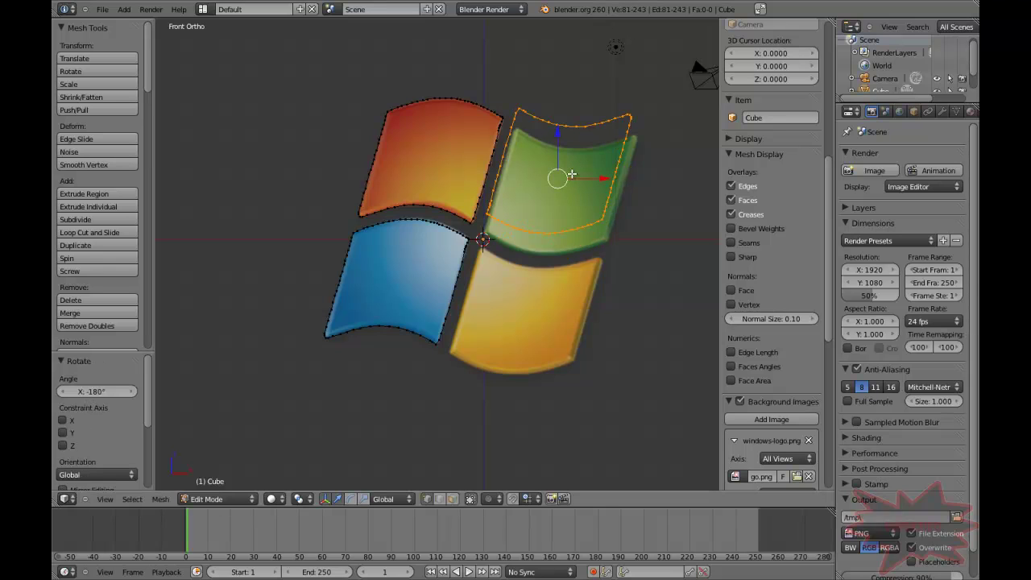
key(g)
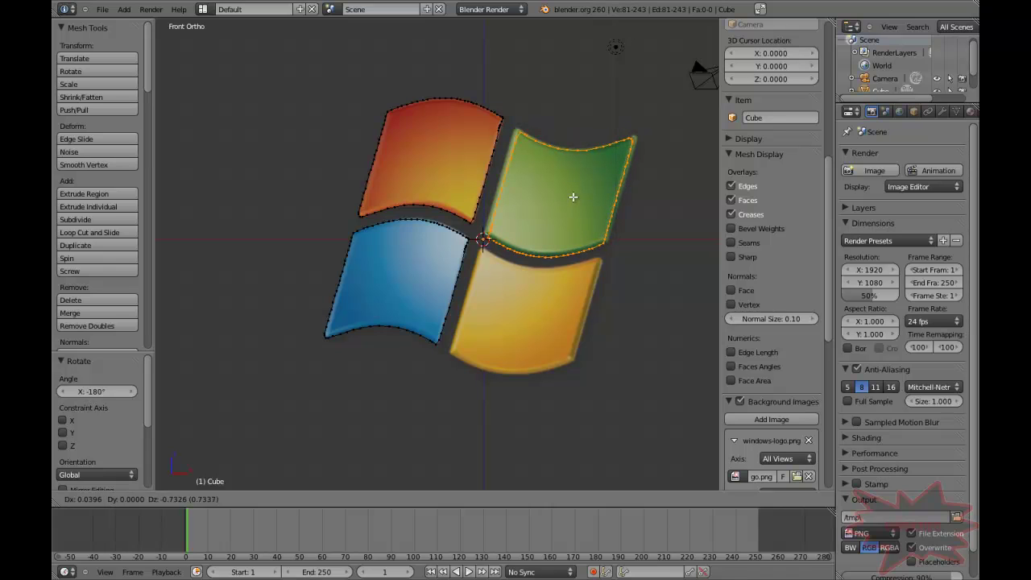
click(568, 200)
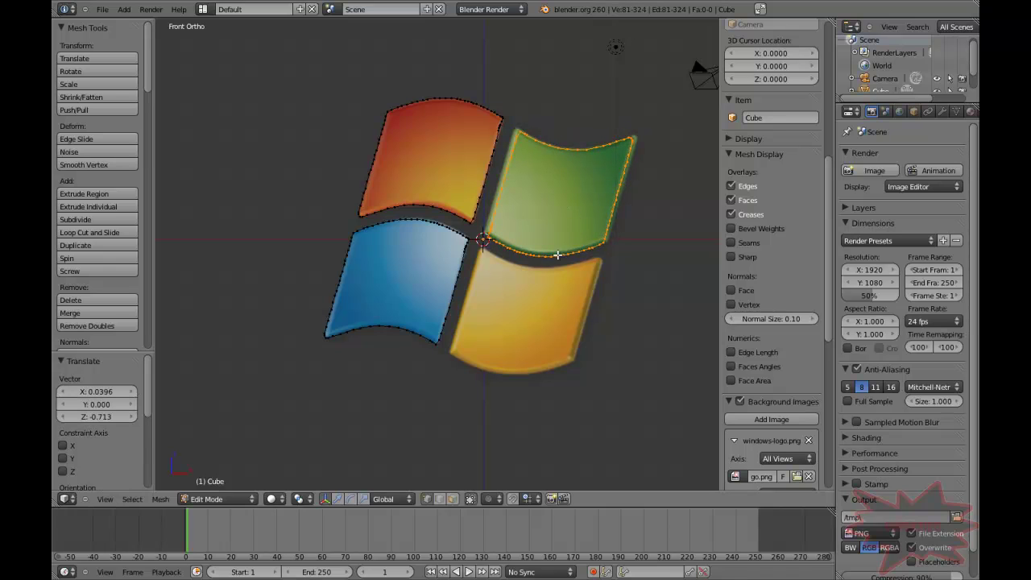
Place another copy over the yellow pane and leave Edit Mode
right_click(532, 307)
key(g)
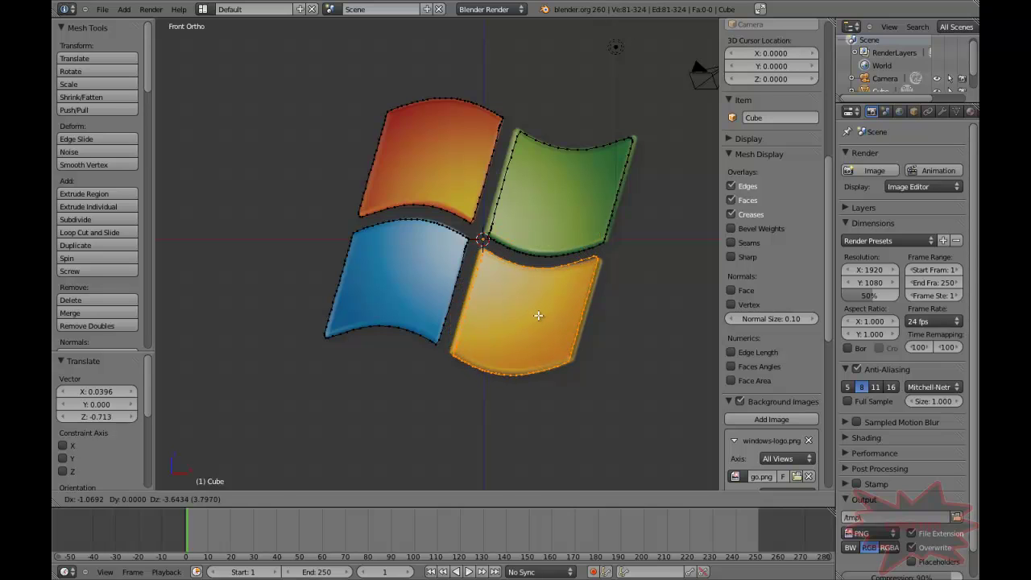
click(538, 315)
key(Tab)
middle_drag(533, 314, 448, 276)
Align the camera to the front view, hide the background image, and reposition the camera
key(KP_1)
scroll(443, 274, down, 5)
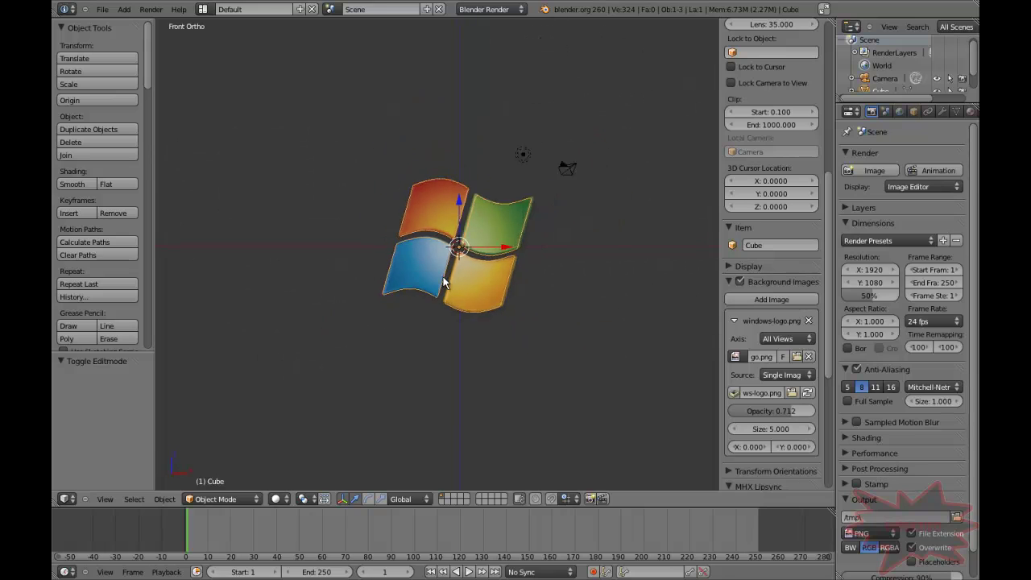
key(ctrl+alt+KP_0)
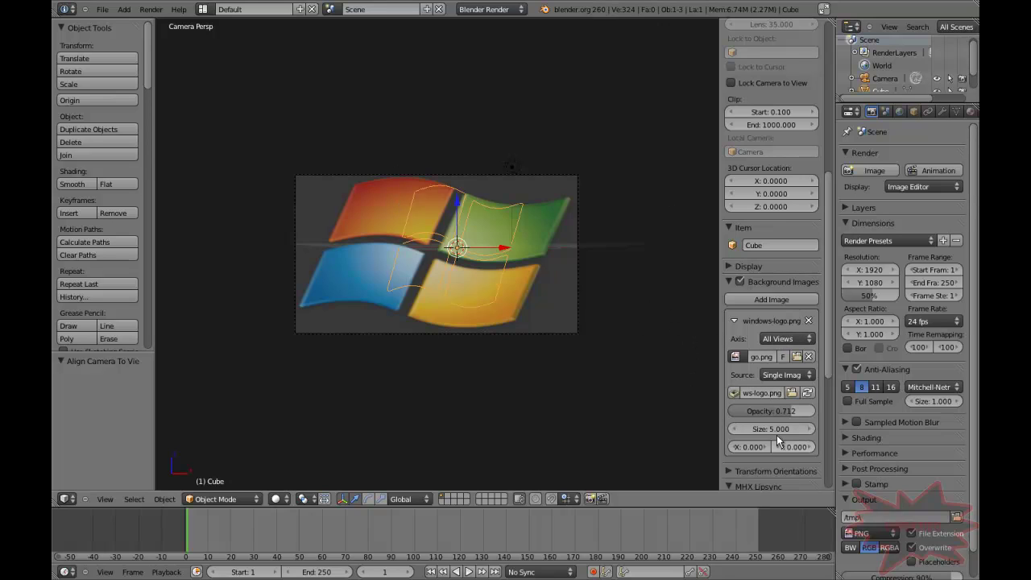
scroll(777, 435, down, 2)
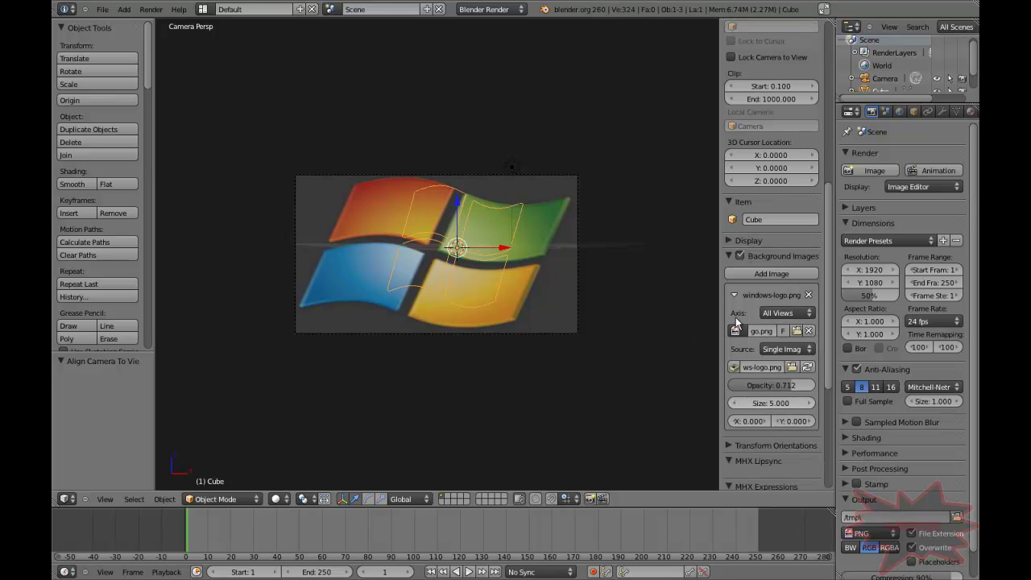
click(740, 256)
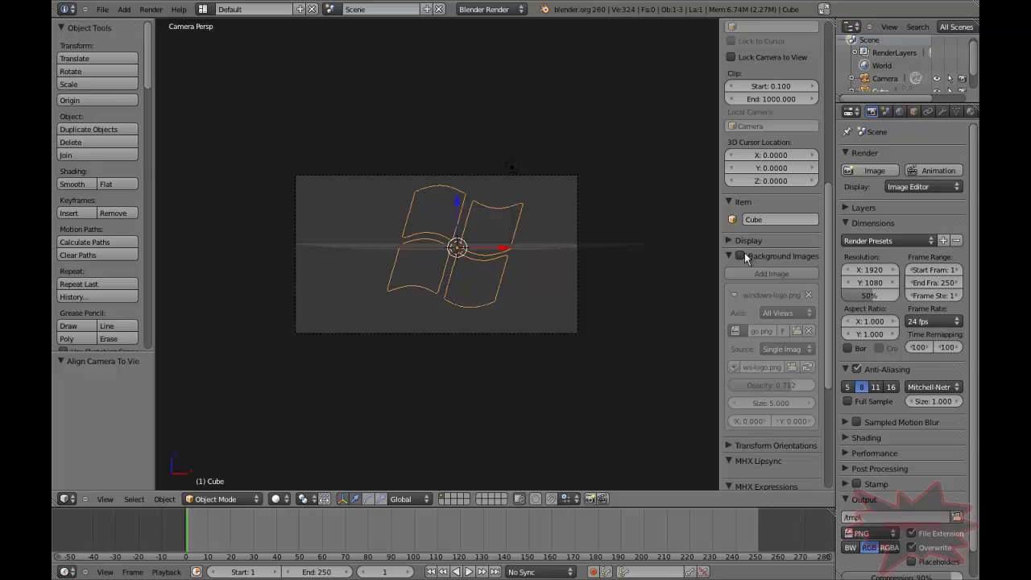
right_click(381, 332)
key(g)
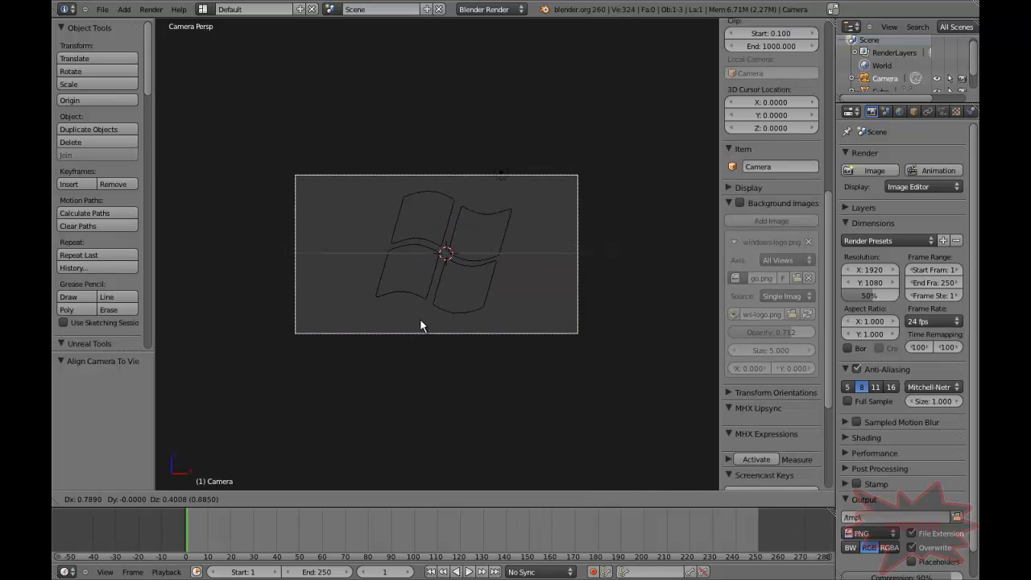
click(436, 318)
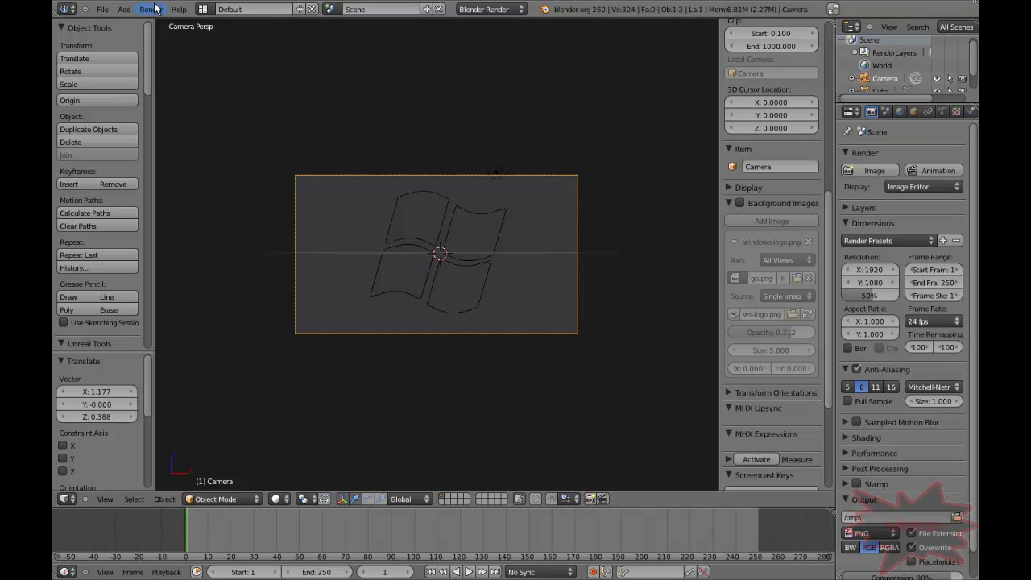
Render a plain grey test image, then hide the render view
click(151, 9)
click(169, 22)
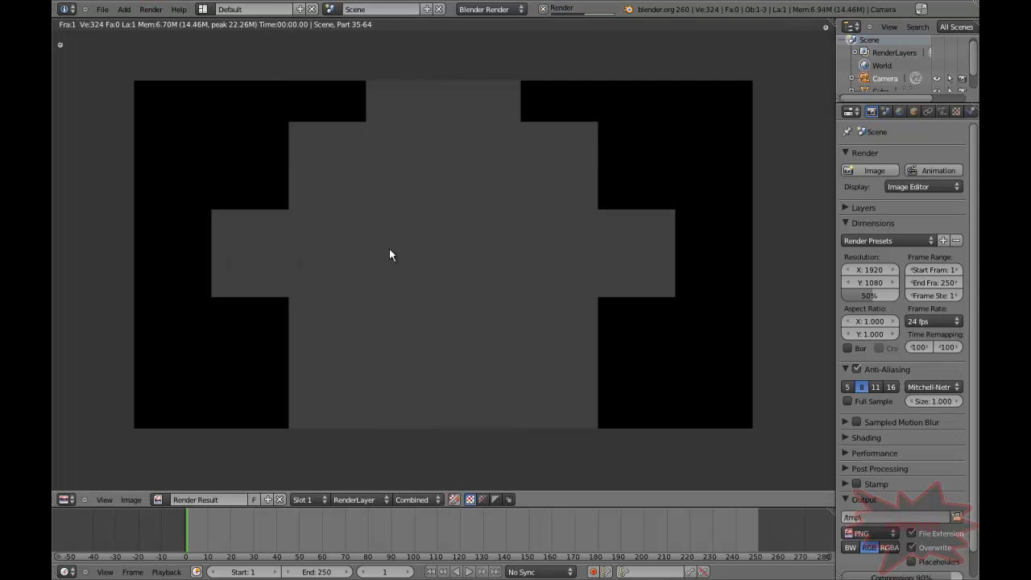
click(151, 11)
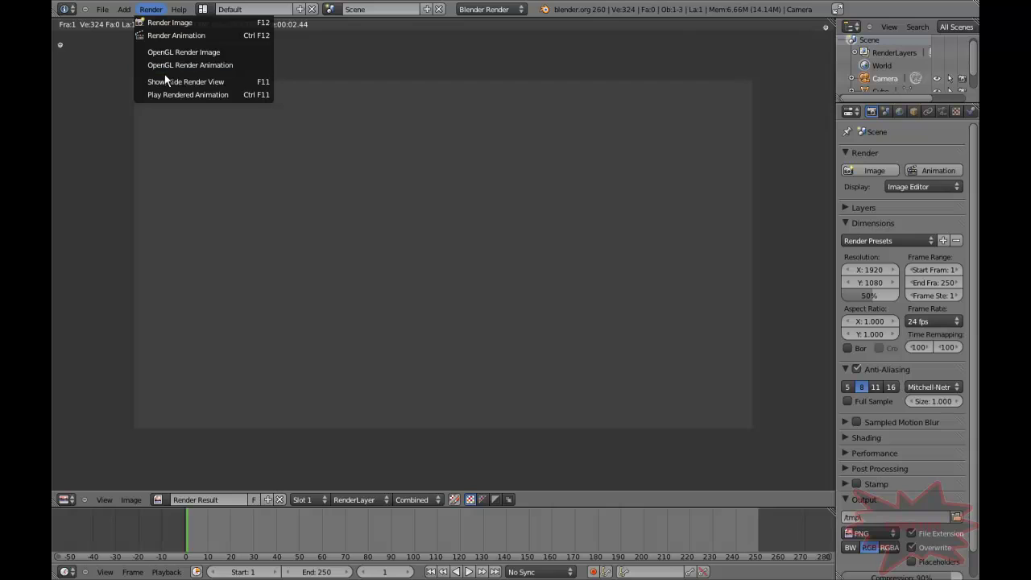
click(208, 83)
scroll(430, 260, up, 4)
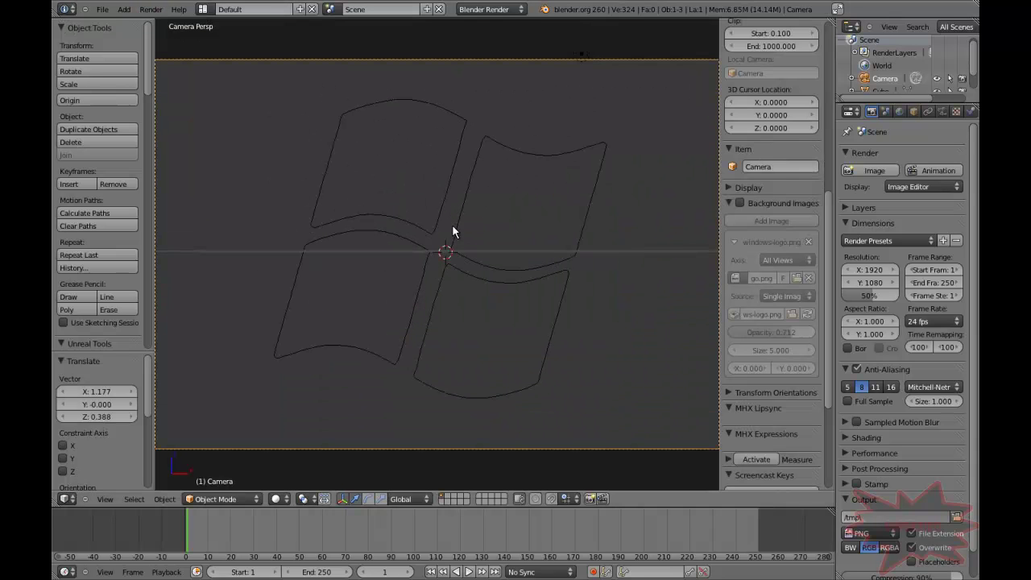
Select all four outlines in Edit Mode and fill them with faces via Ctrl+F > Fill
right_click(457, 211)
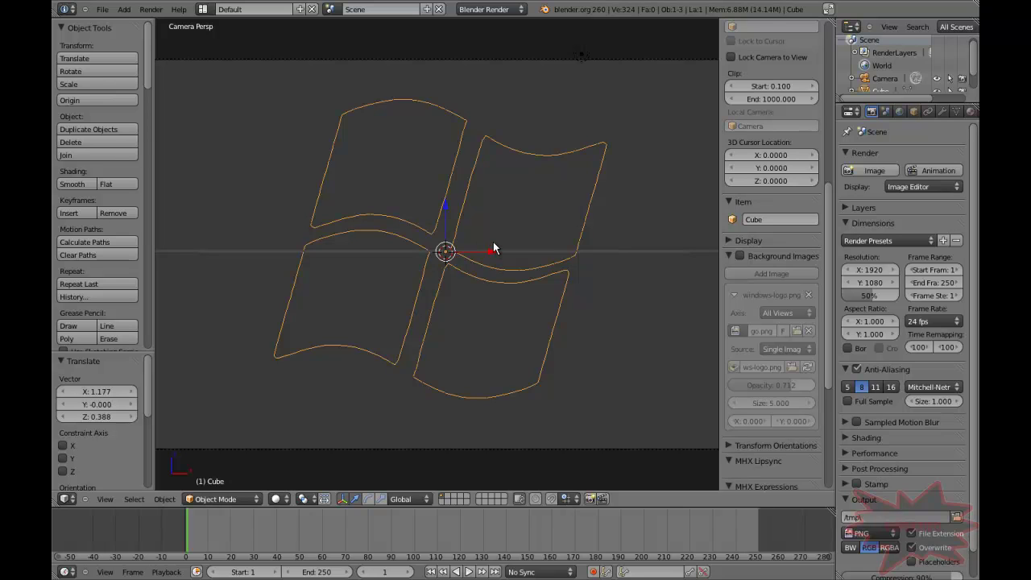
key(Tab)
key(KP_1)
scroll(493, 241, up, 4)
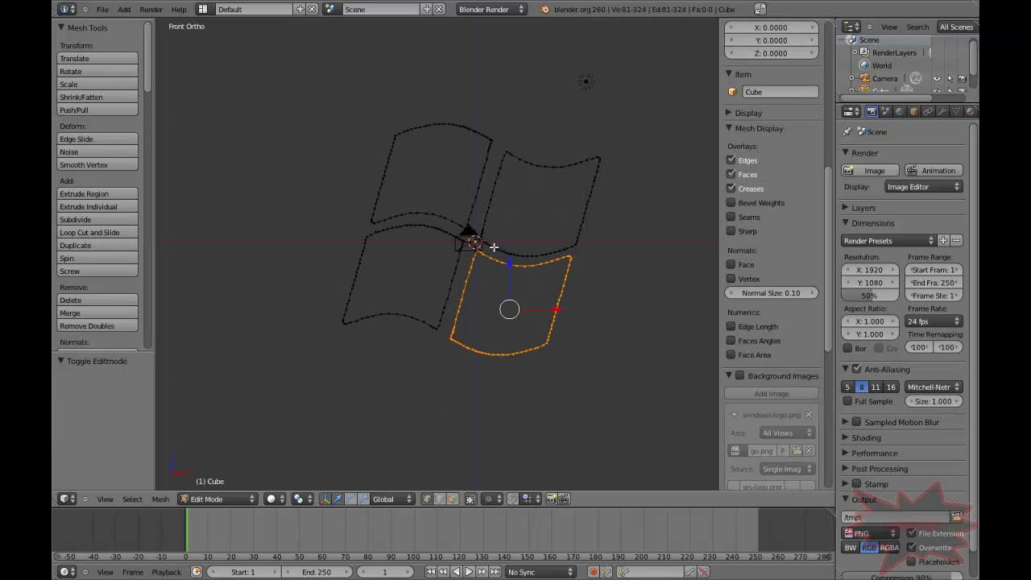
key(a)
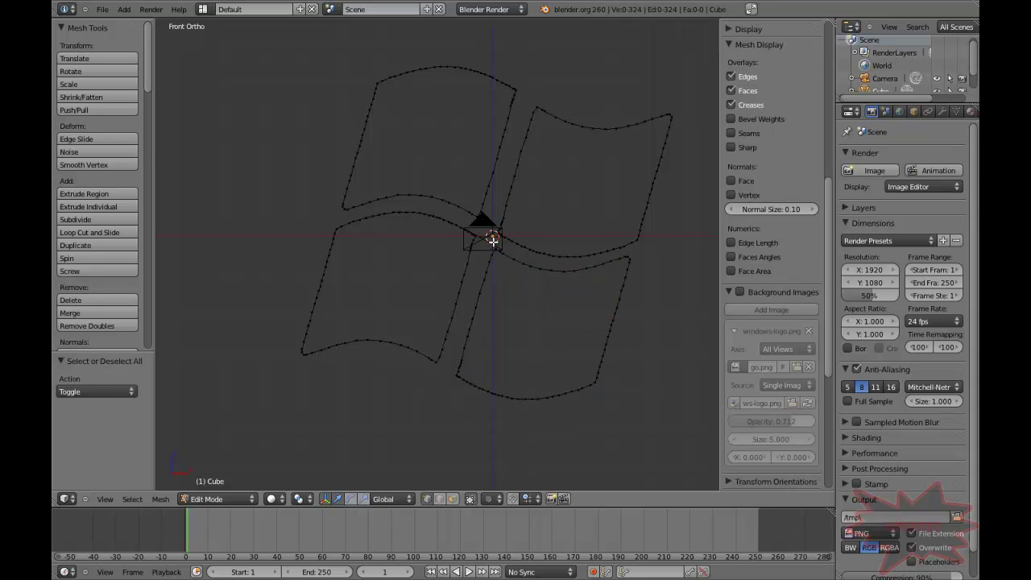
key(a)
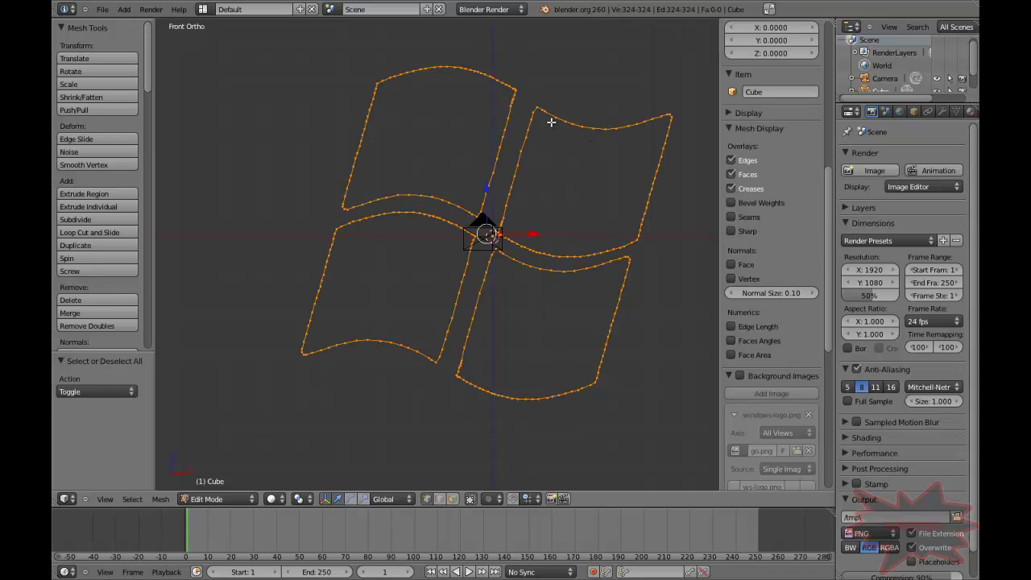
key(ctrl+f)
click(551, 122)
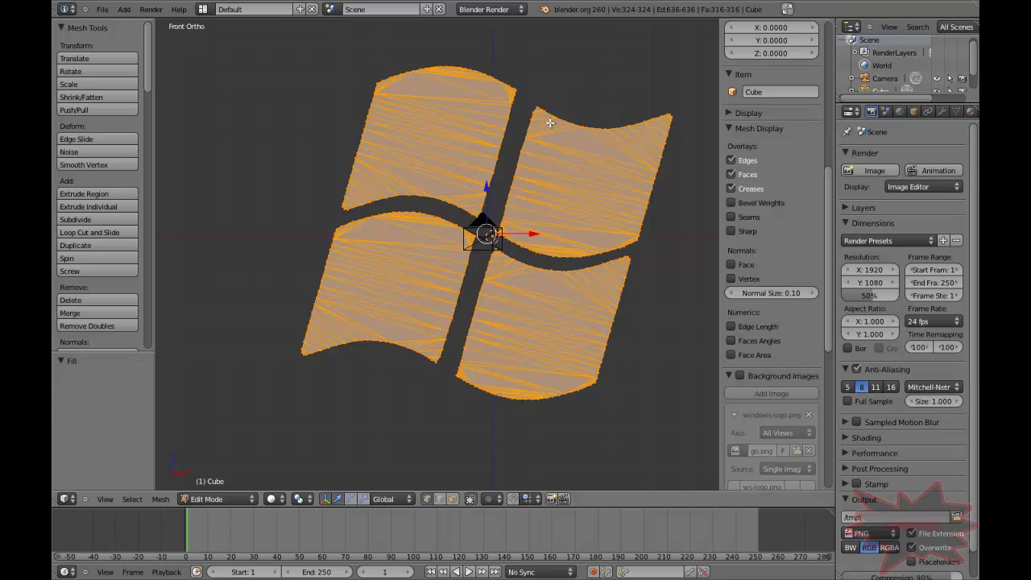
key(Tab)
middle_drag(591, 332, 345, 318)
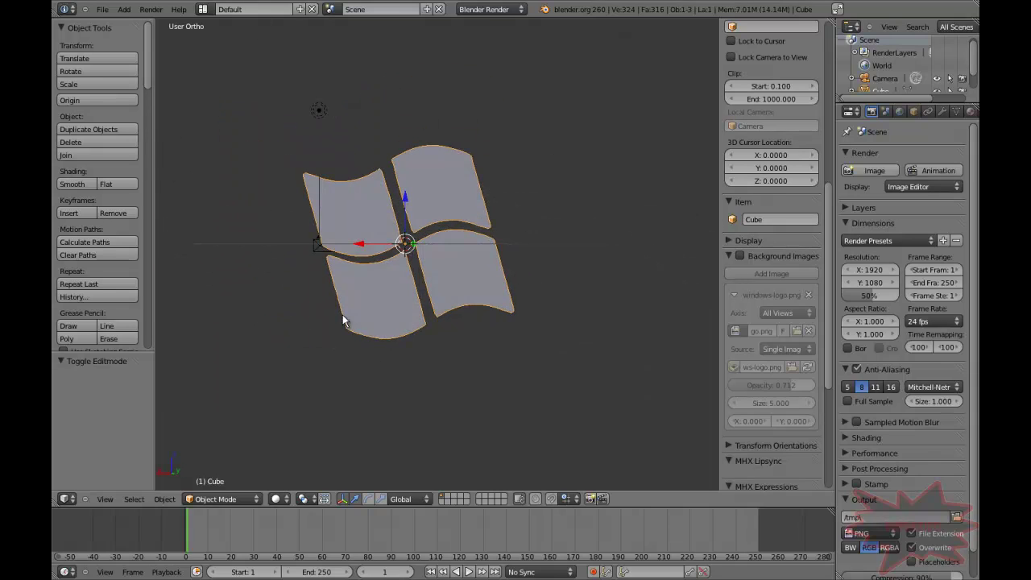
Extrude the logo panes from the side view into thick solid slabs
key(KP_1)
key(KP_0)
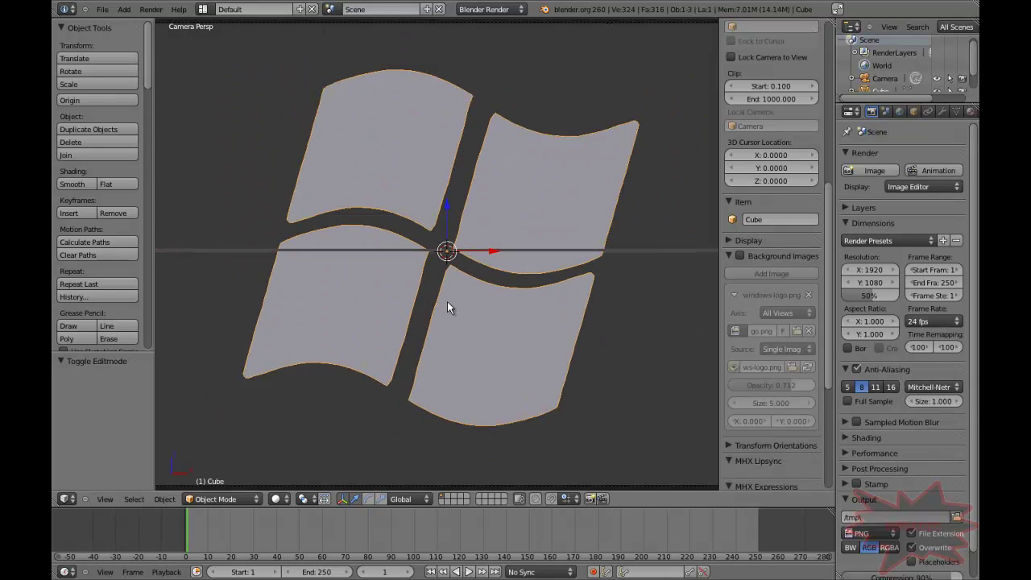
key(KP_3)
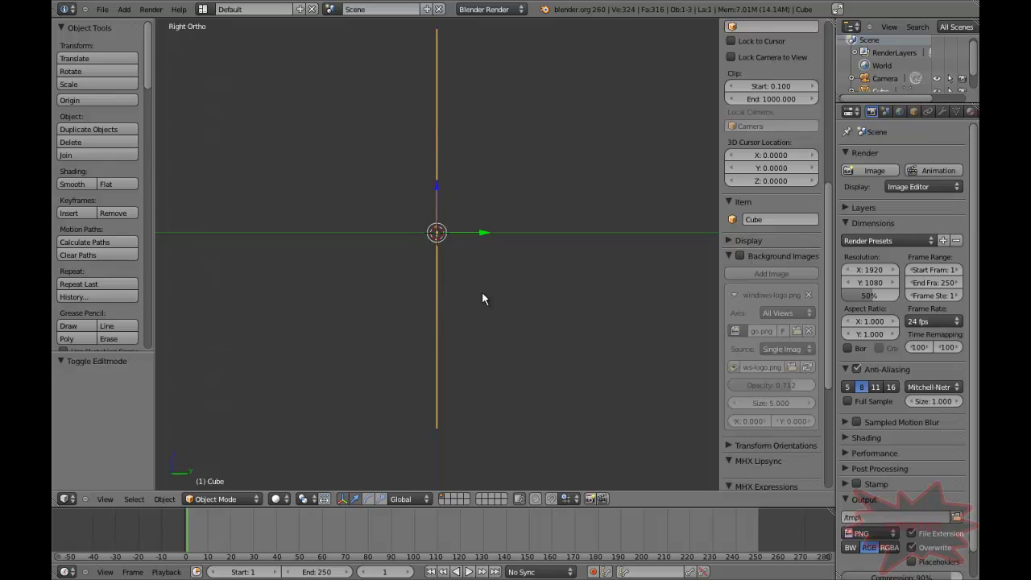
key(Tab)
middle_drag(484, 293, 506, 312)
key(e)
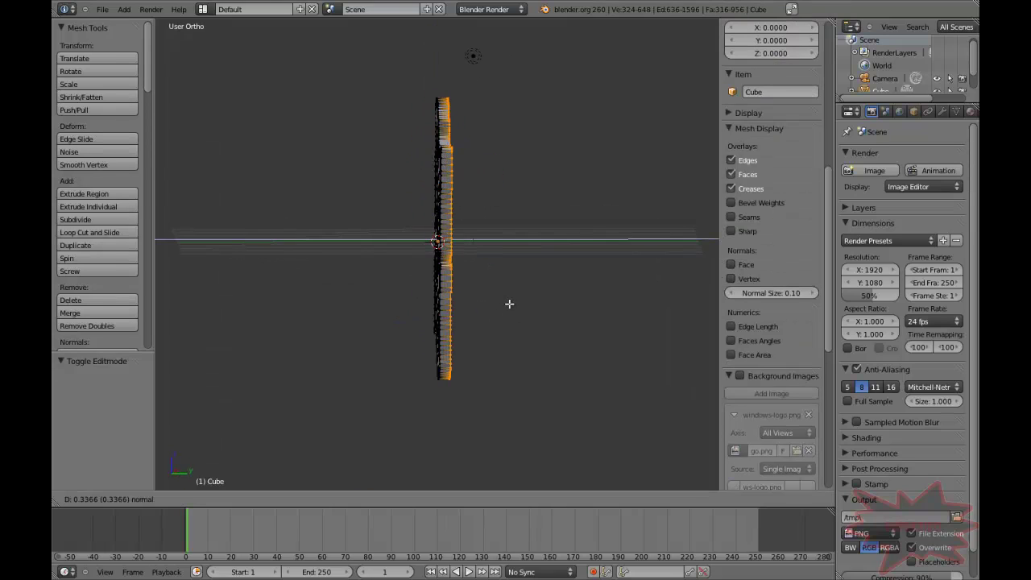
click(514, 305)
key(Tab)
middle_drag(334, 325, 502, 309)
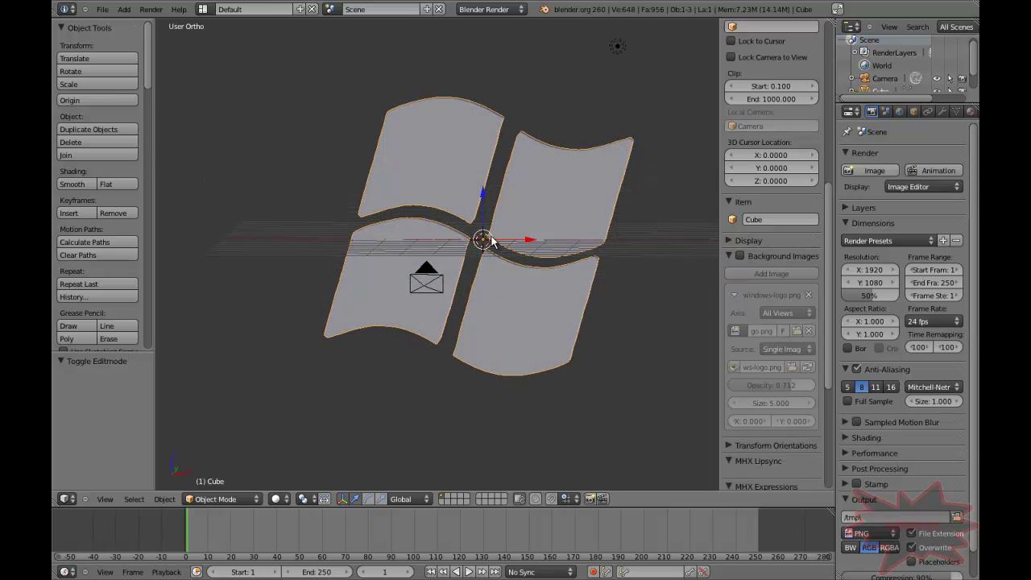
Render a test image of the thickened logo from the front
key(KP_0)
key(KP_1)
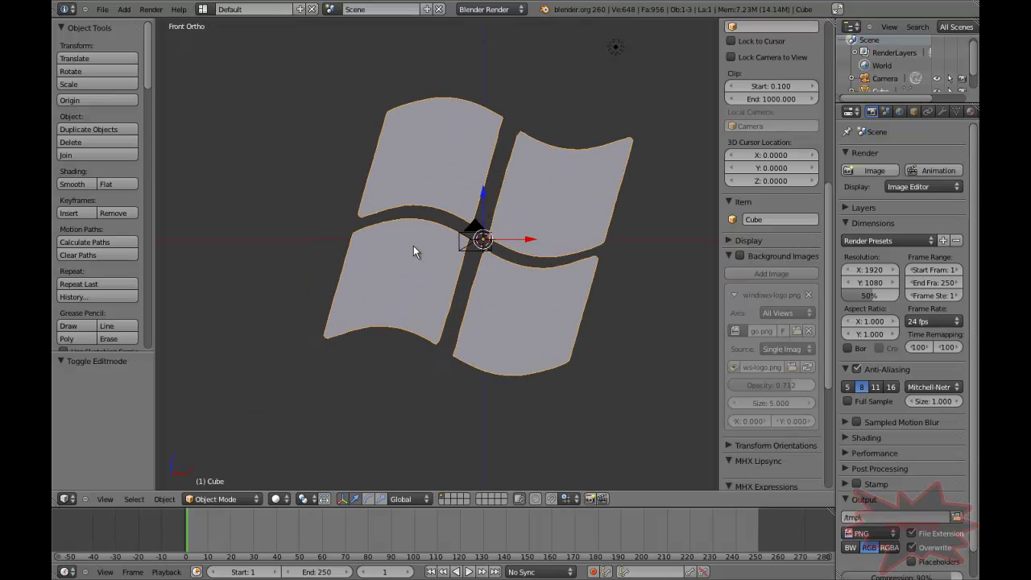
click(151, 9)
click(166, 23)
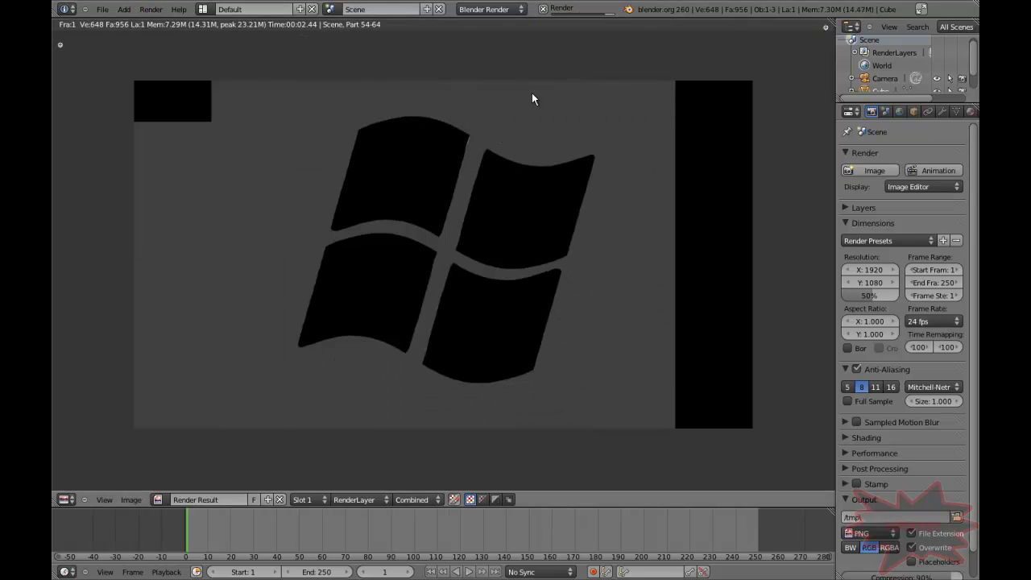
Hide the render view and return to the 3D viewport
click(151, 9)
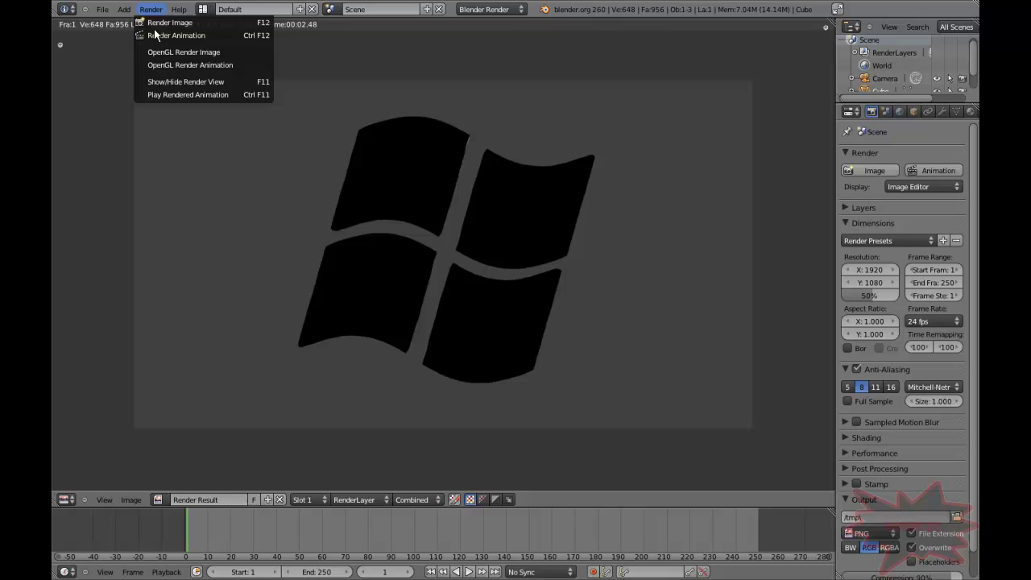
click(165, 79)
scroll(612, 129, down, 1)
Delete the default lamp and reselect the logo object
right_click(584, 87)
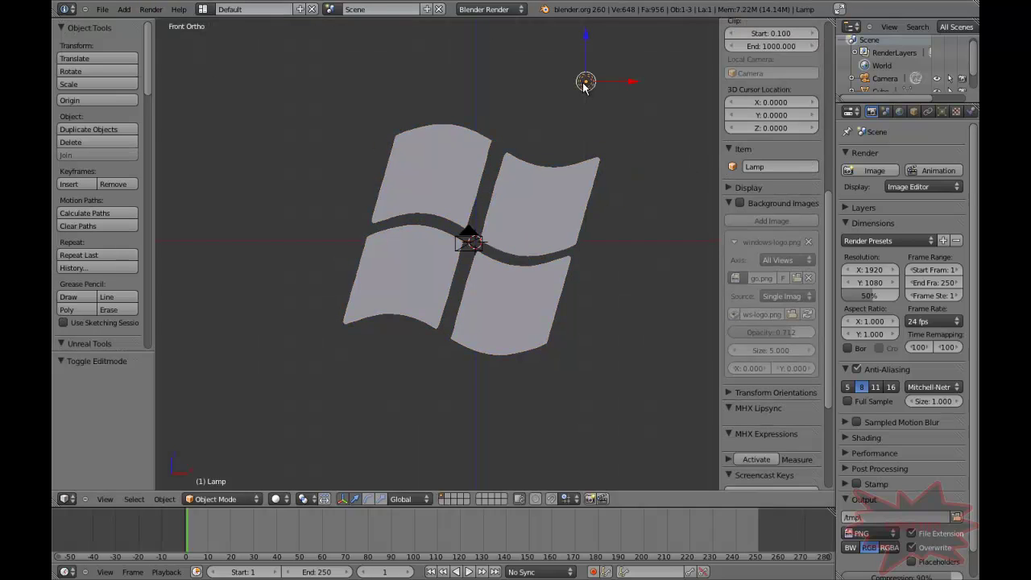
key(x)
click(585, 87)
scroll(600, 172, down, 1)
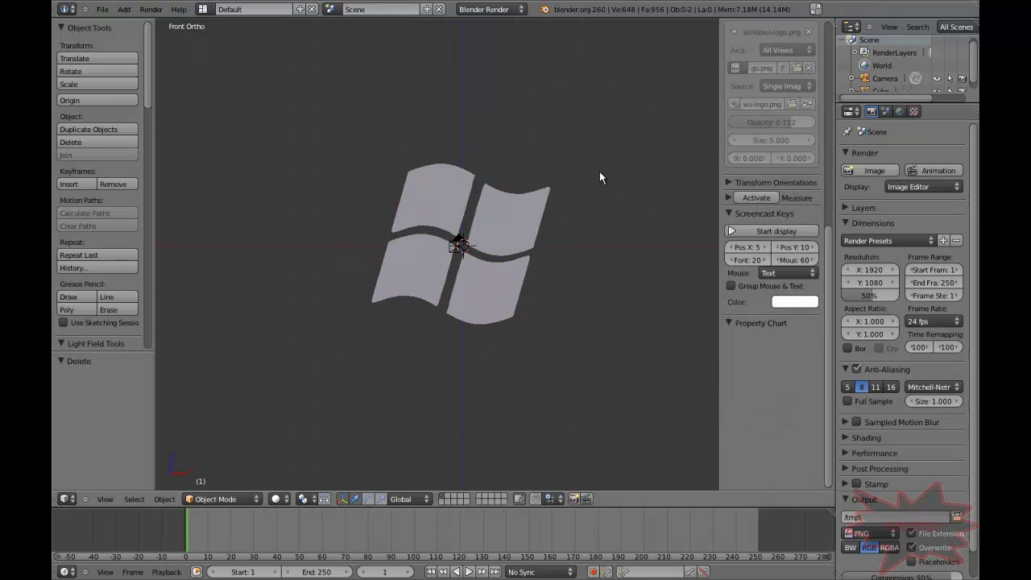
right_click(506, 224)
key(g)
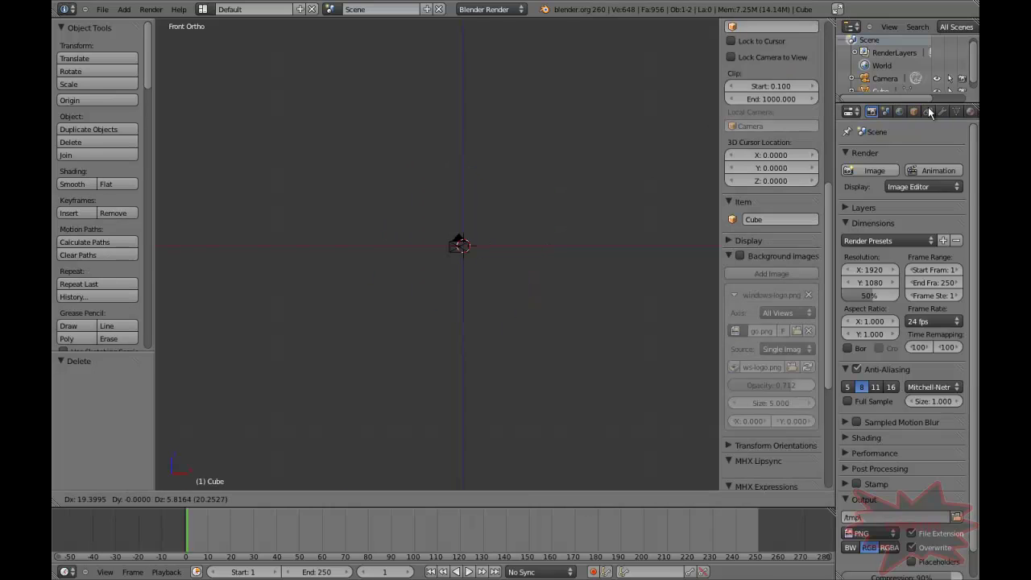
right_click(517, 249)
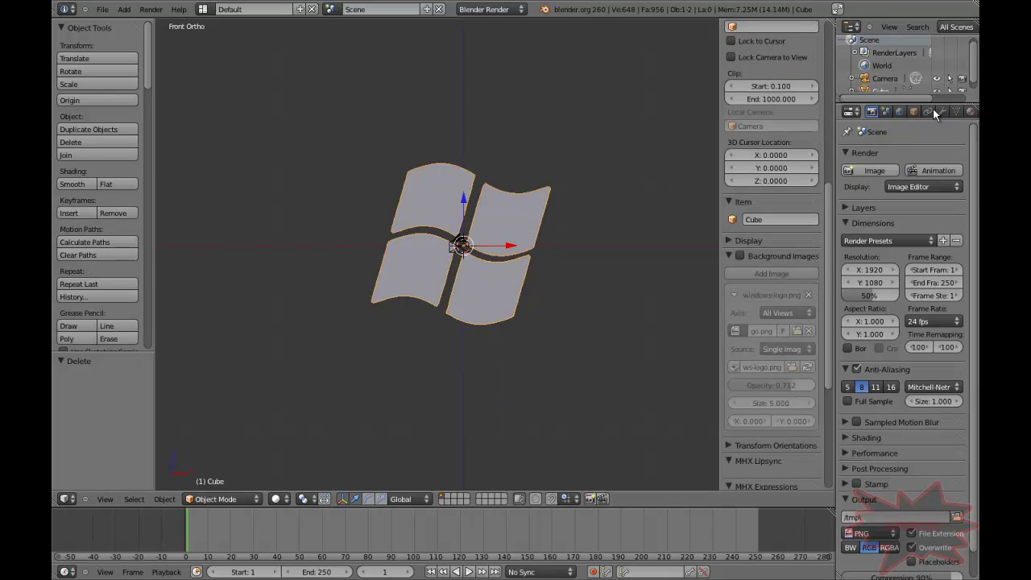
Set the world Horizon colour to black and enable Environment Lighting at energy 0.4
click(900, 112)
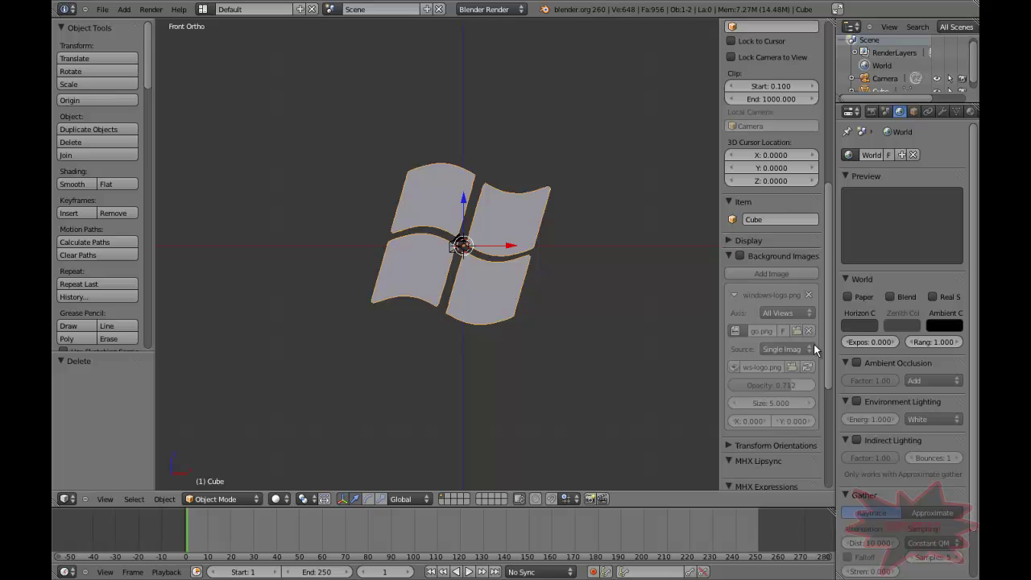
click(859, 326)
drag(867, 181, 872, 255)
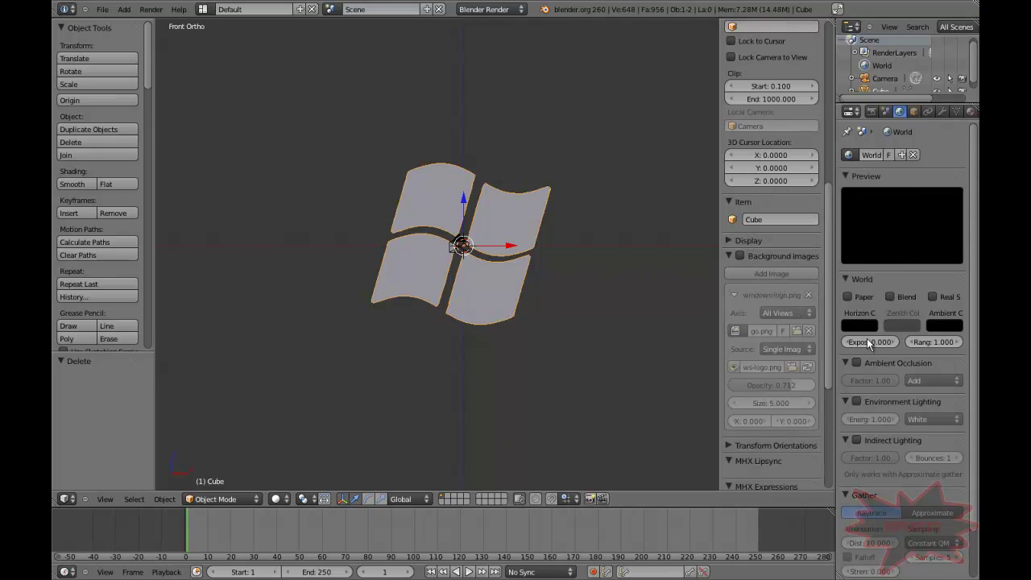
click(860, 404)
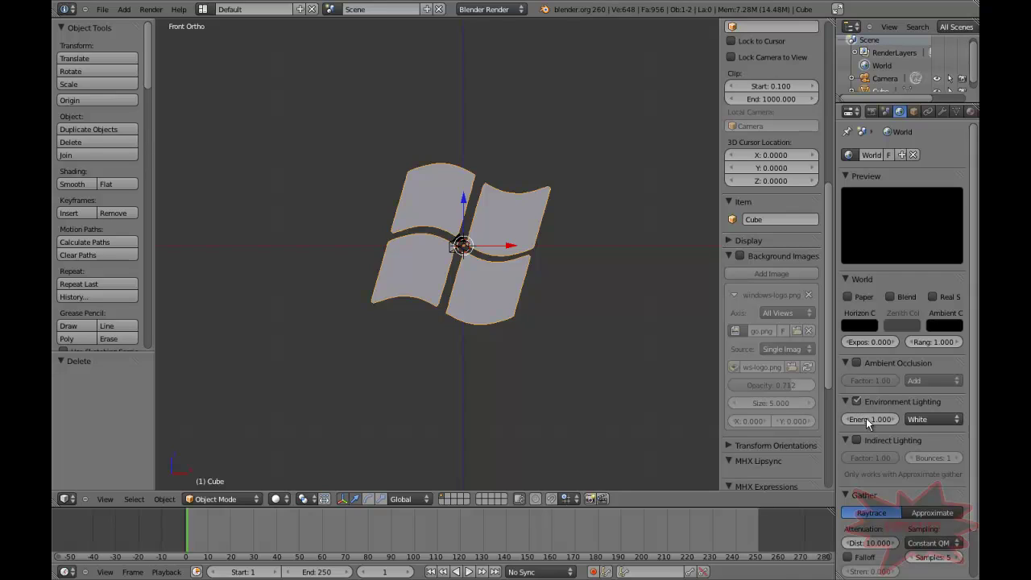
click(866, 418)
key(BackSpace)
text(0.4)
key(Return)
Render a test image of the logo with the new world lighting
click(150, 10)
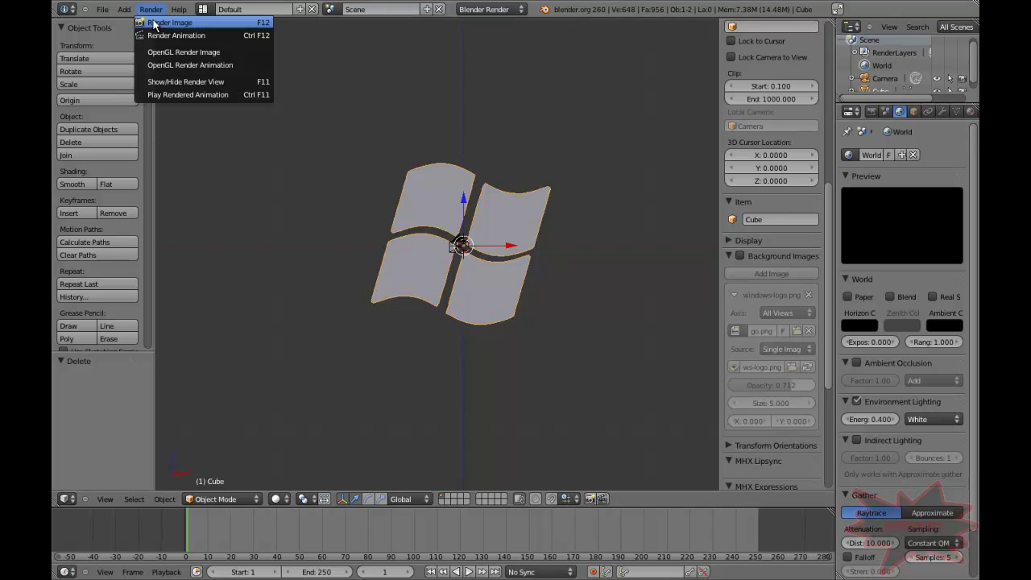
click(165, 19)
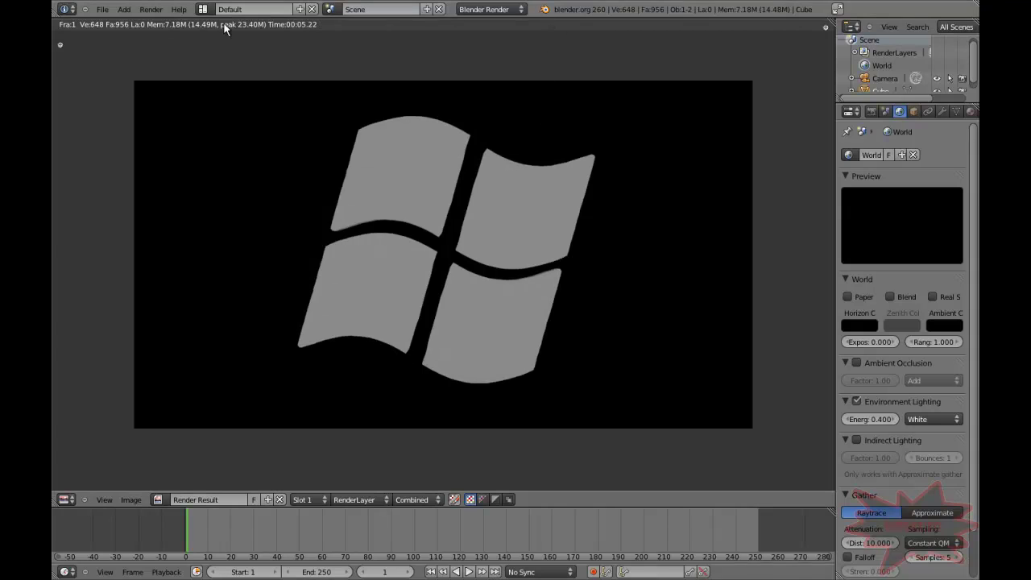
click(154, 12)
Back in the 3D view, select the whole logo mesh in Edit Mode and convert its triangles to quads
click(178, 81)
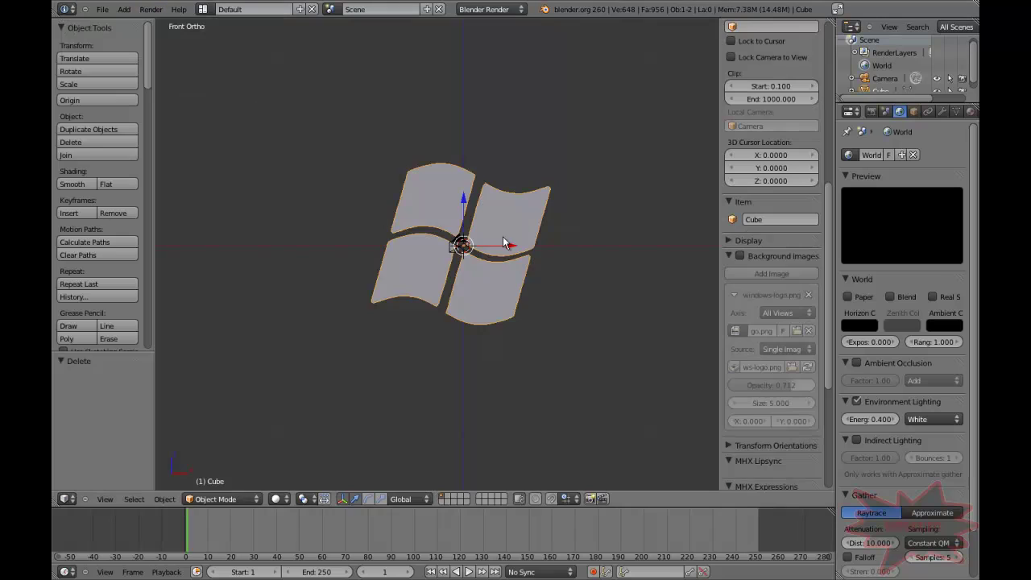
scroll(469, 312, up, 4)
shift+middle_drag(444, 315, 408, 312)
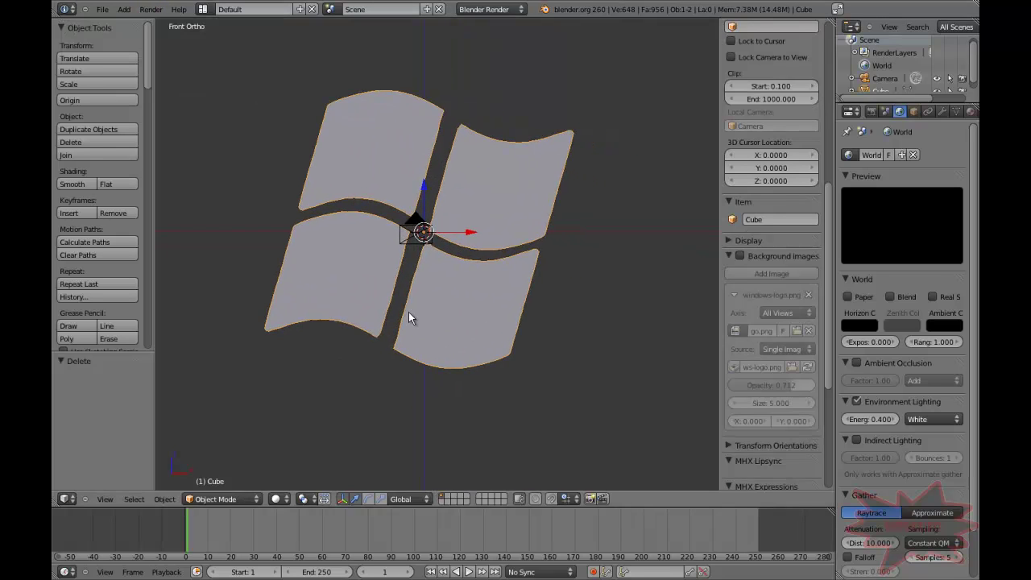
key(Tab)
key(a)
key(a)
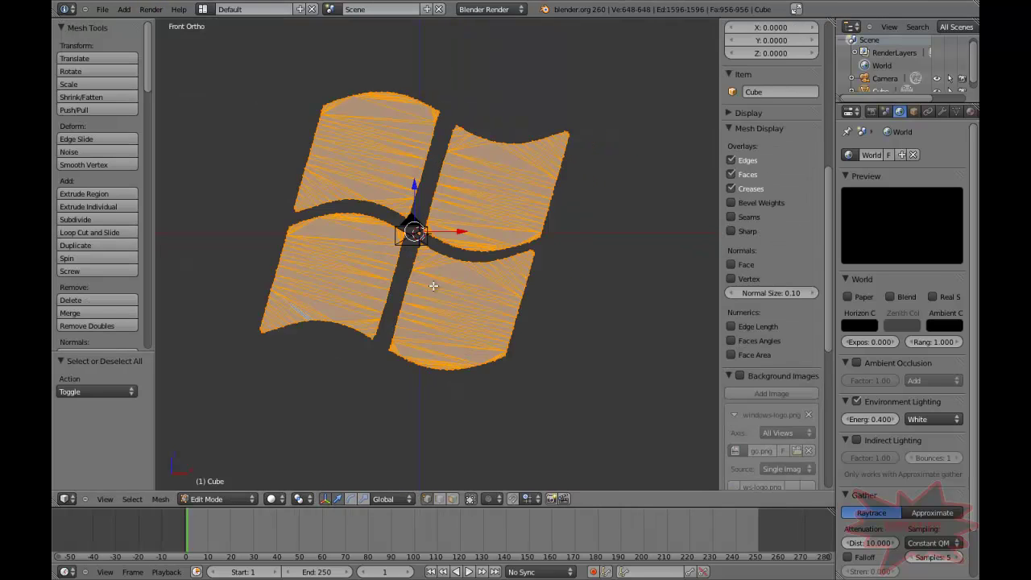
key(ctrl+f)
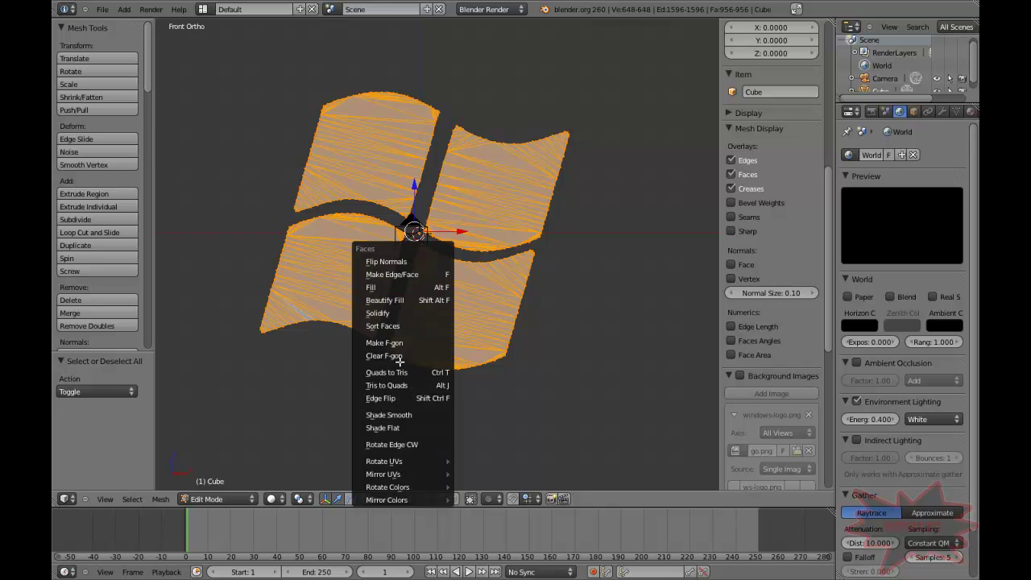
click(400, 386)
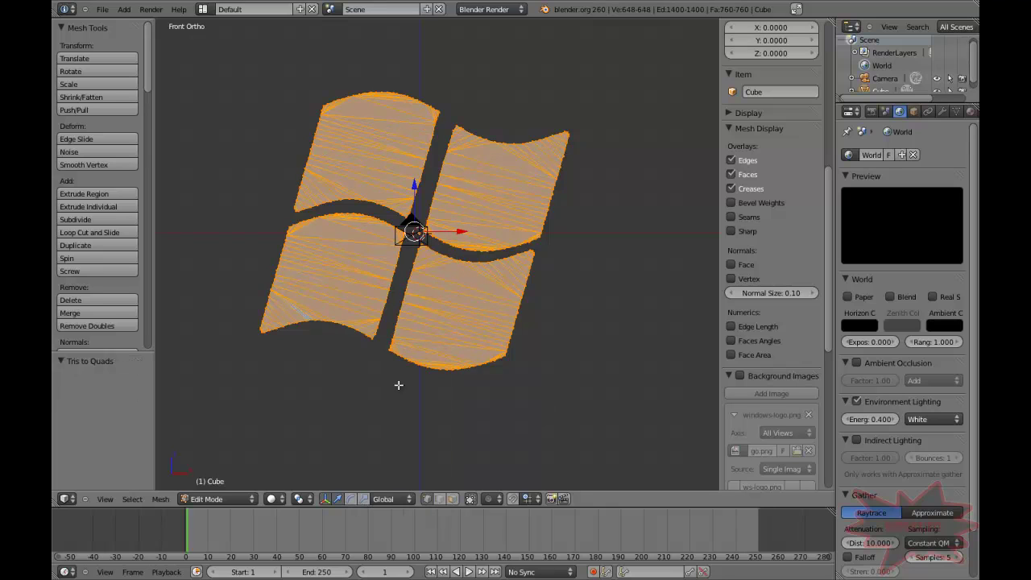
Run Tris to Quads a second time on the remaining triangles
key(ctrl+f)
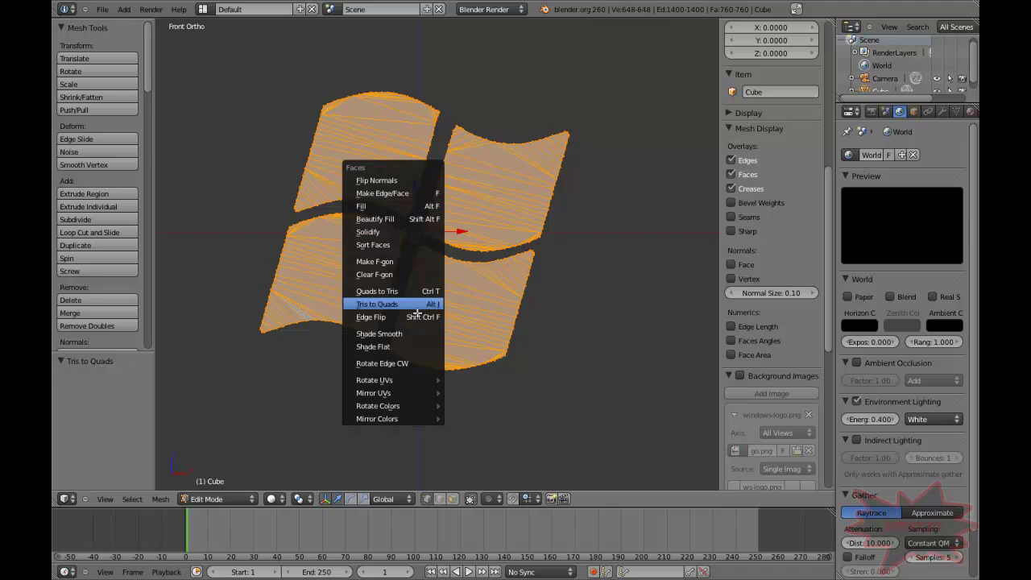
click(406, 305)
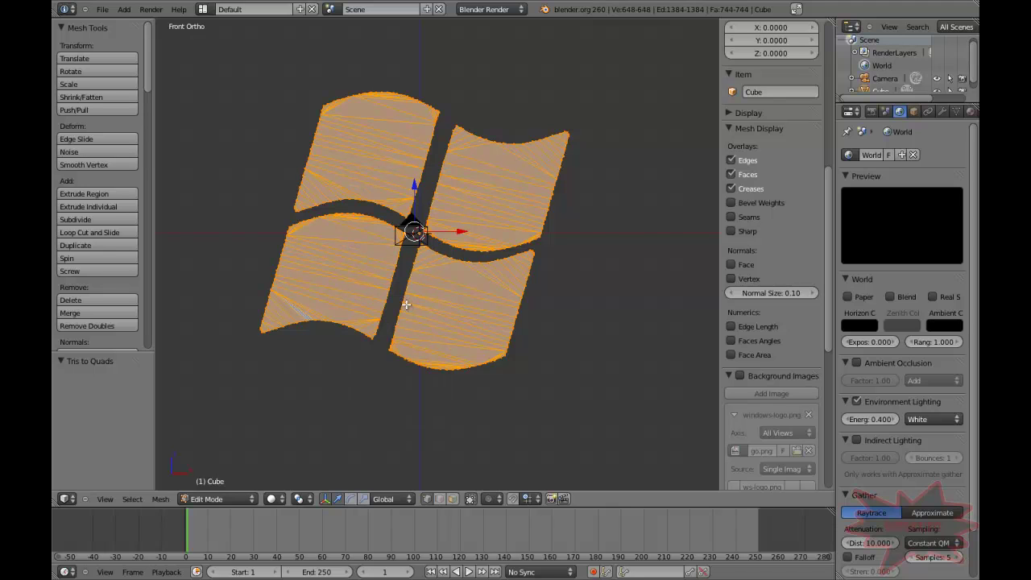
key(ctrl+f)
click(409, 305)
key(ctrl+f)
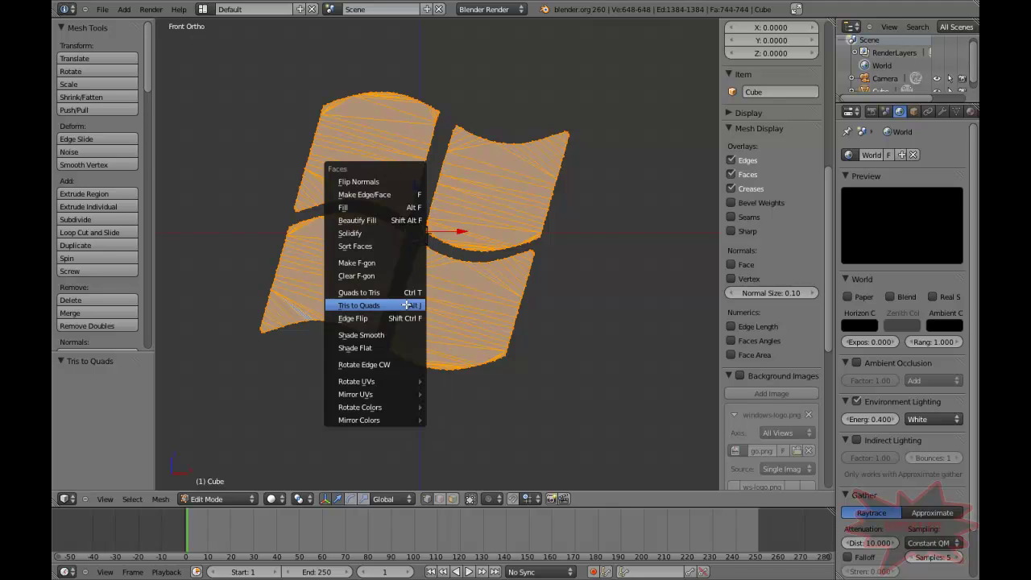
click(409, 305)
Subdivide the entire logo mesh with 4 cuts, giving 16008 vertices
middle_drag(512, 327, 331, 324)
key(KP_1)
scroll(407, 314, down, 2)
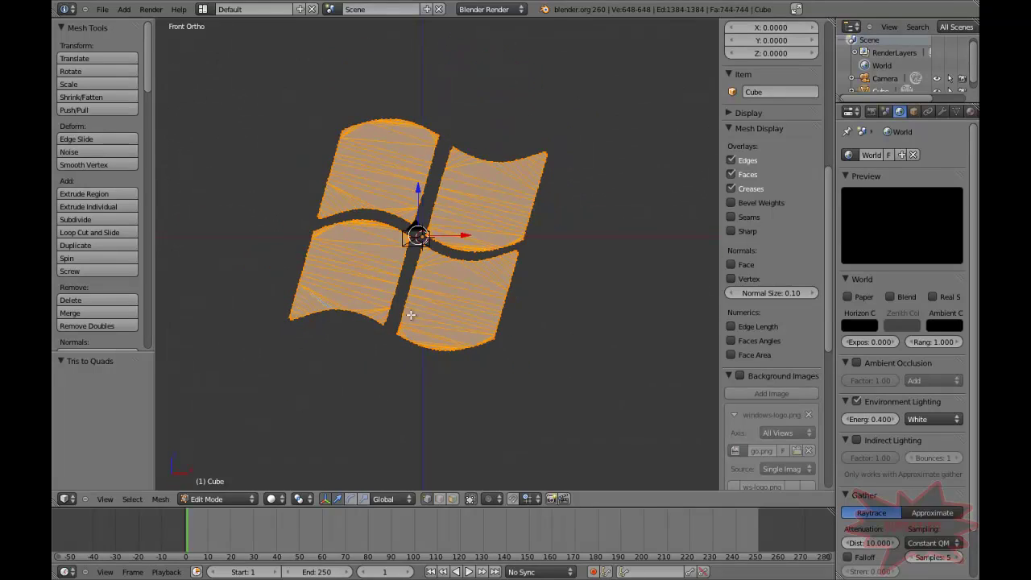
scroll(435, 310, up, 2)
shift+middle_drag(476, 302, 519, 270)
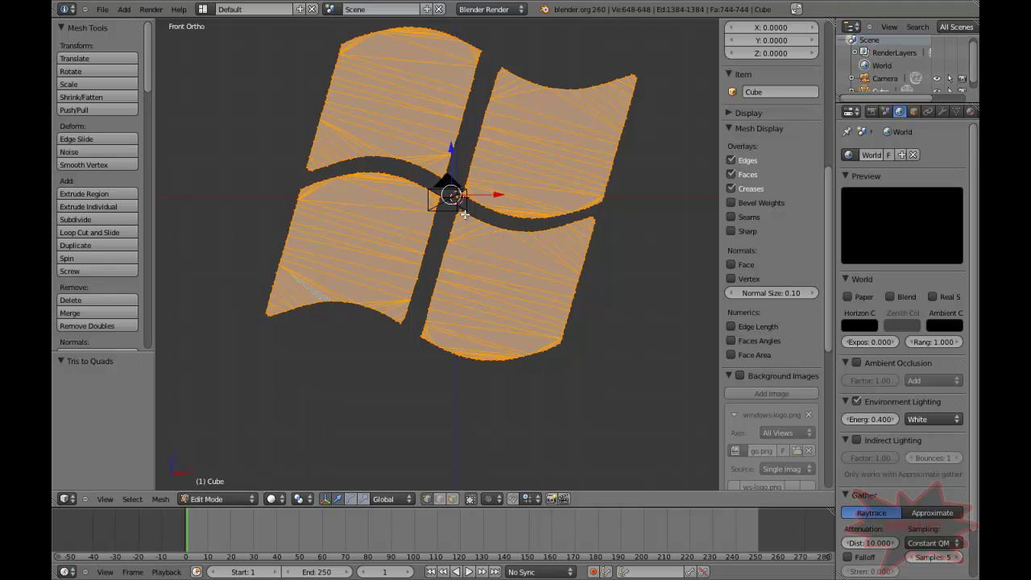
key(w)
click(442, 230)
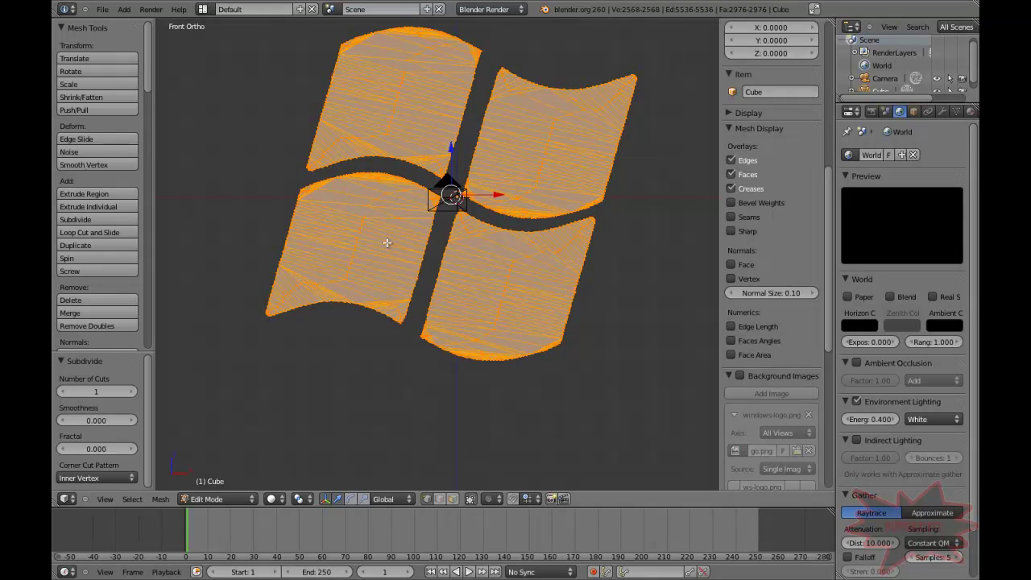
click(133, 392)
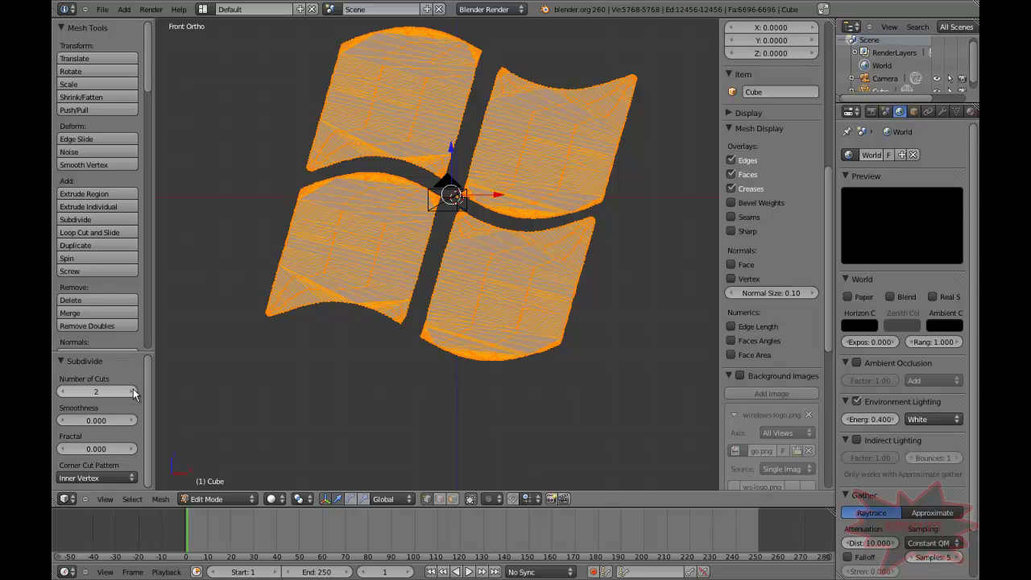
click(133, 392)
click(133, 391)
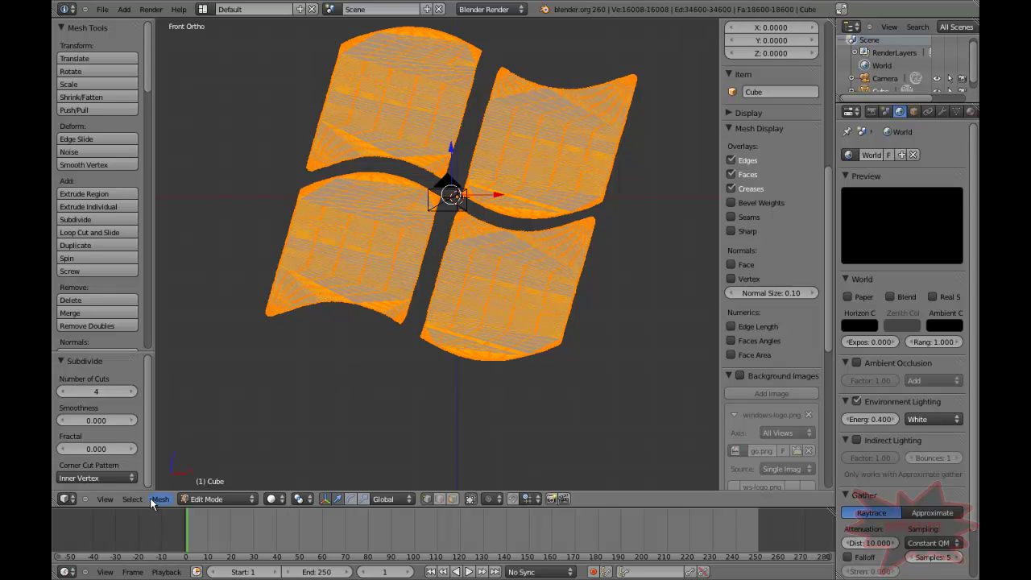
Render the subdivided logo grey on black, then create a new 1024 × 1024 image
click(151, 9)
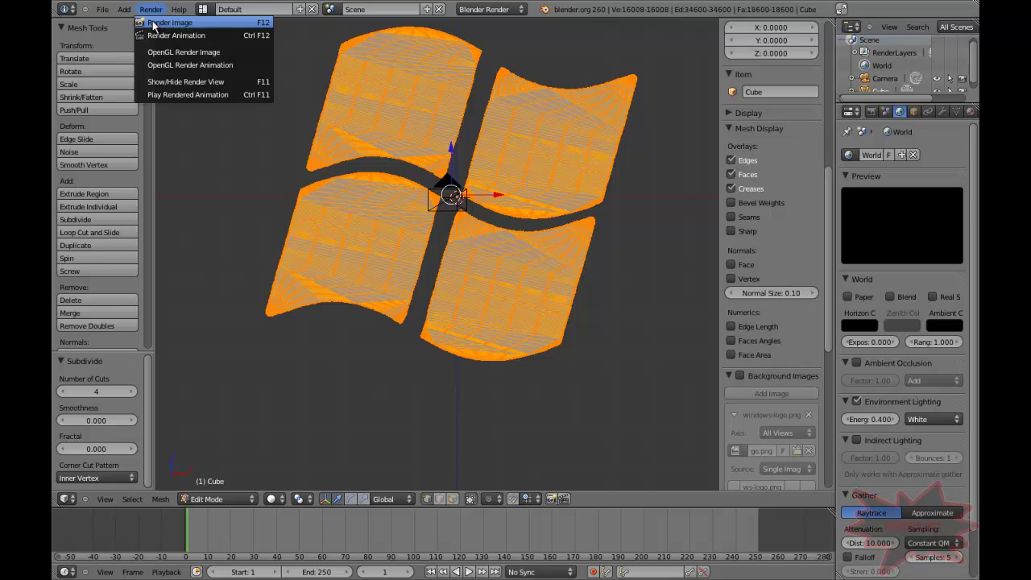
click(157, 23)
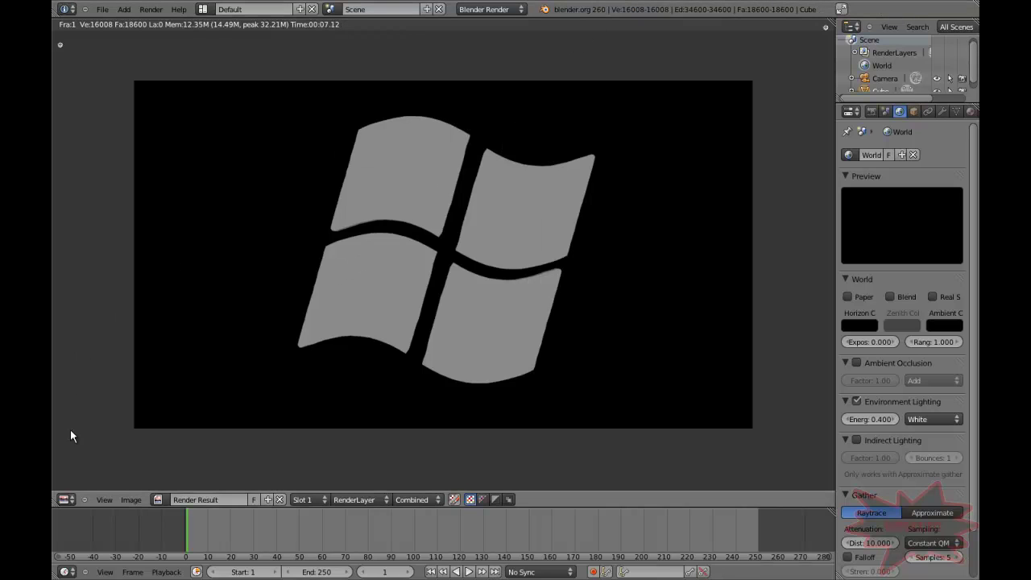
click(139, 499)
click(140, 488)
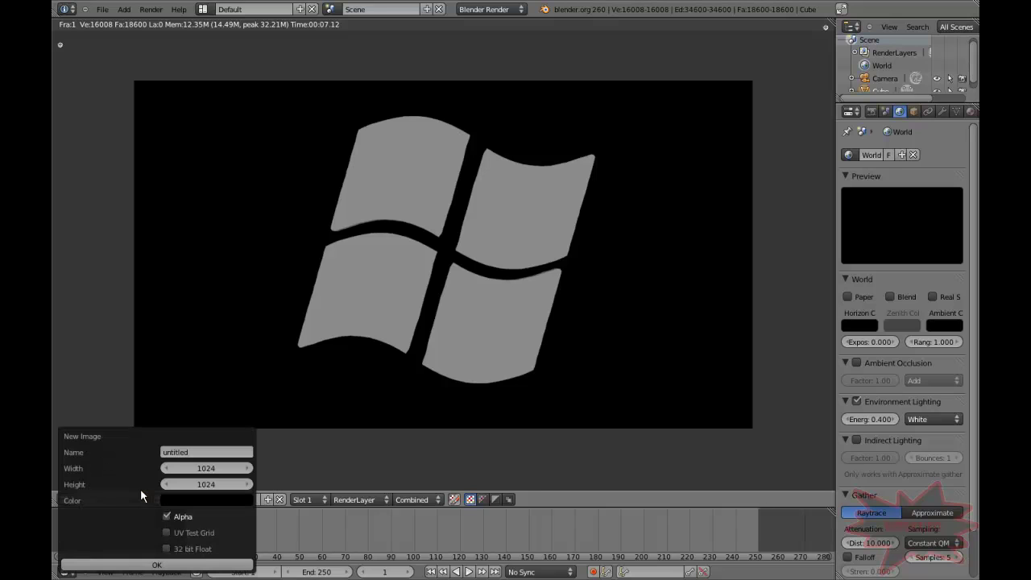
click(156, 568)
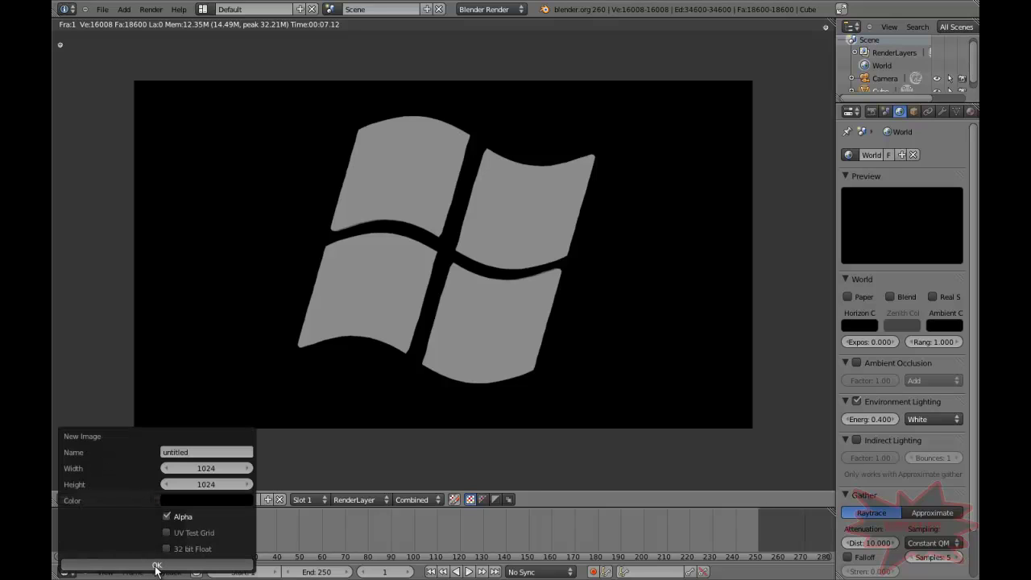